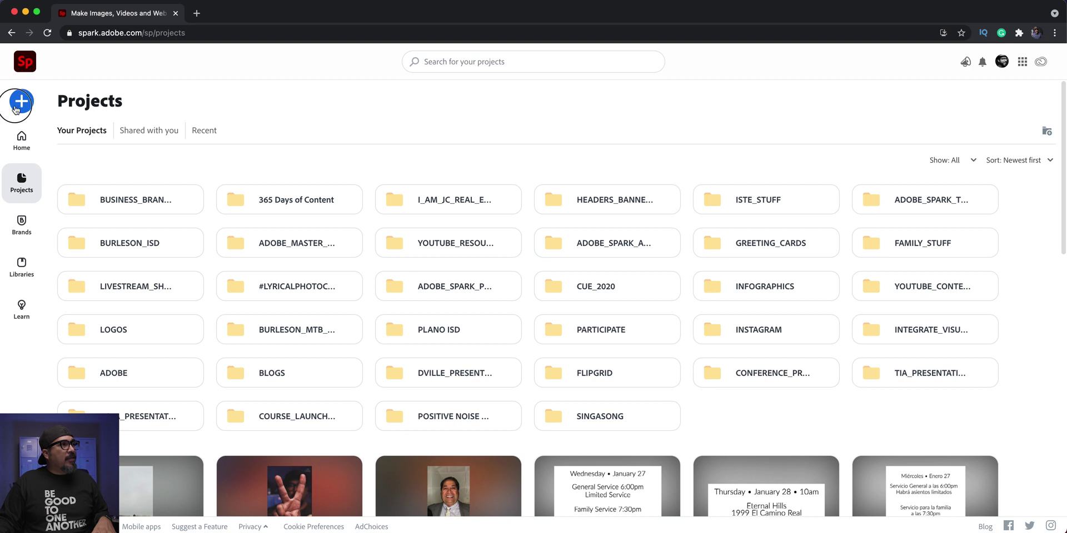
- Create a new custom-size graphic 3.75 inches wide by 2.25 inches high
{"action": "left_click", "coordinate": [21, 101]}
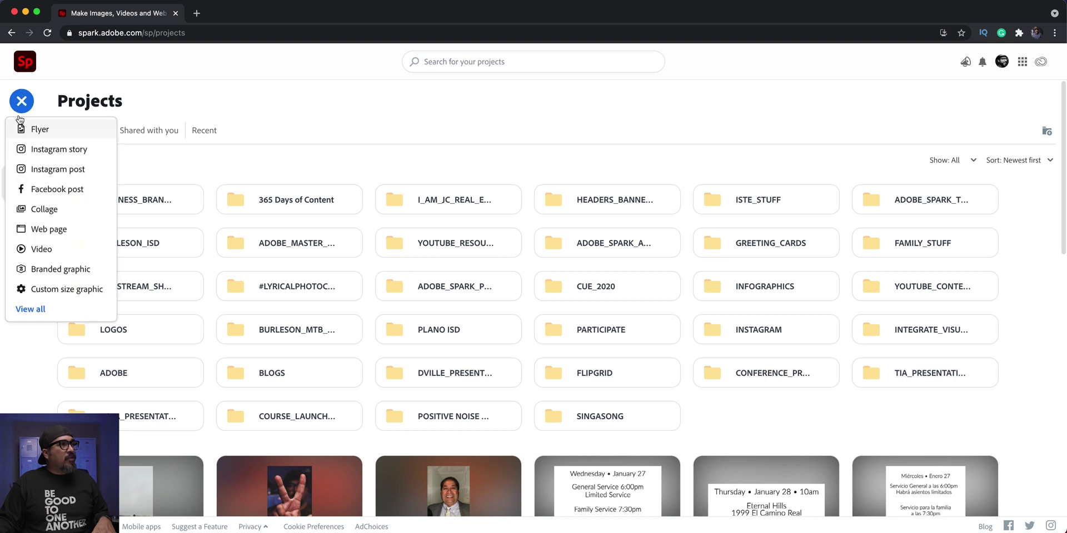
{"action": "left_click", "coordinate": [62, 288]}
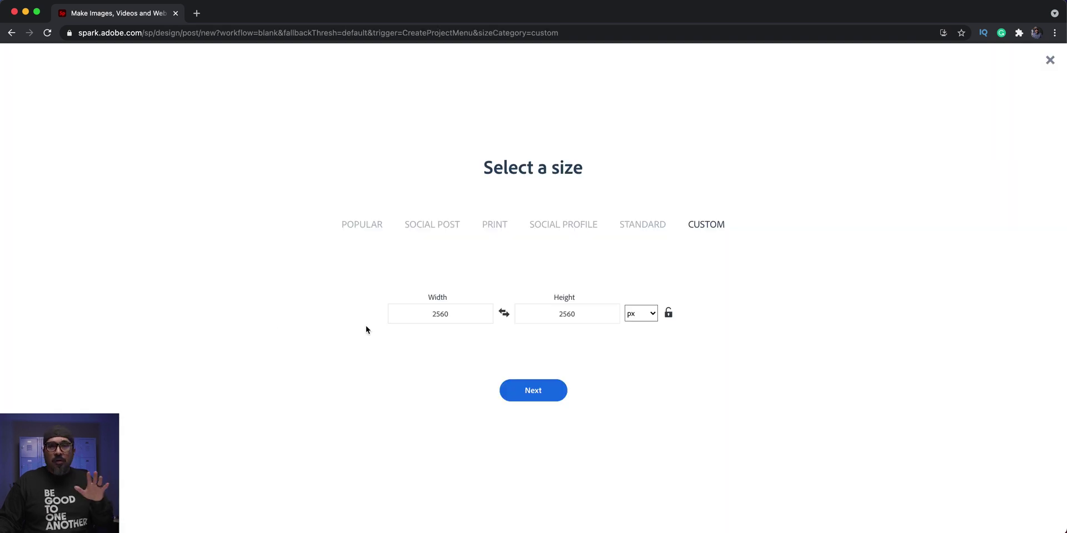
{"action": "left_click", "coordinate": [632, 314]}
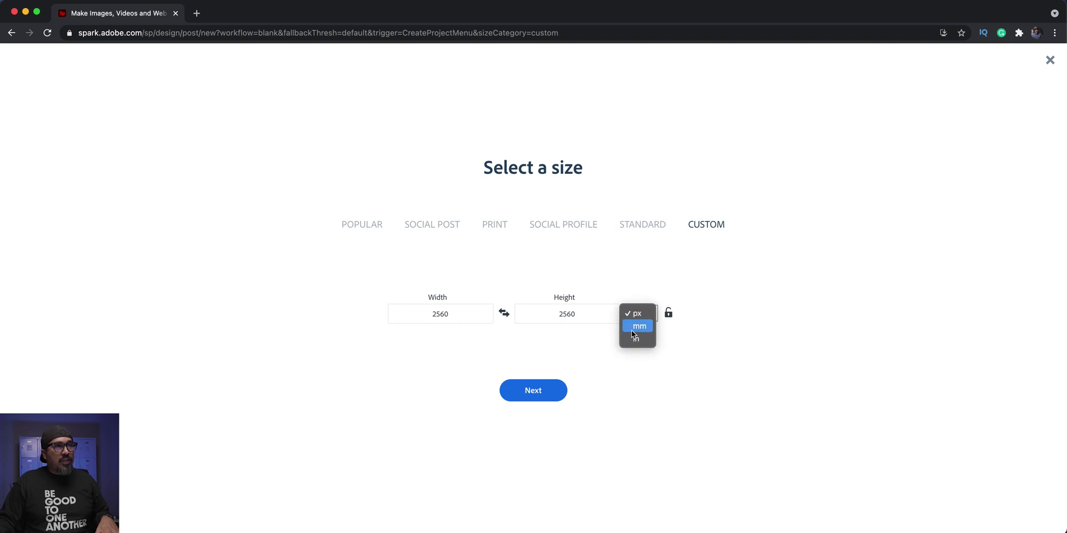
{"action": "left_click", "coordinate": [635, 339]}
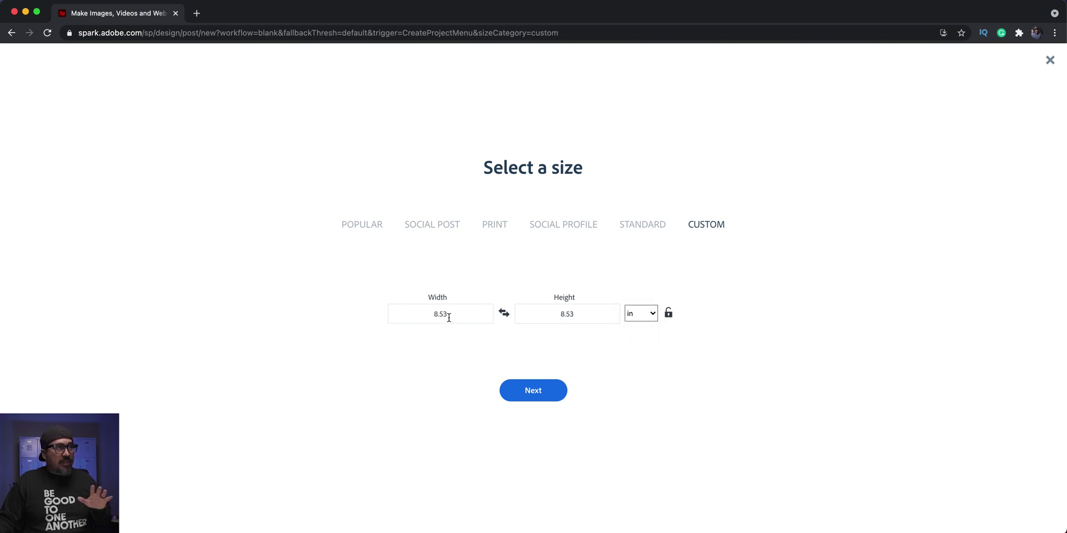
{"action": "left_click", "coordinate": [449, 316]}
{"action": "left_click_drag", "start_coordinate": [446, 315], "coordinate": [387, 315]}
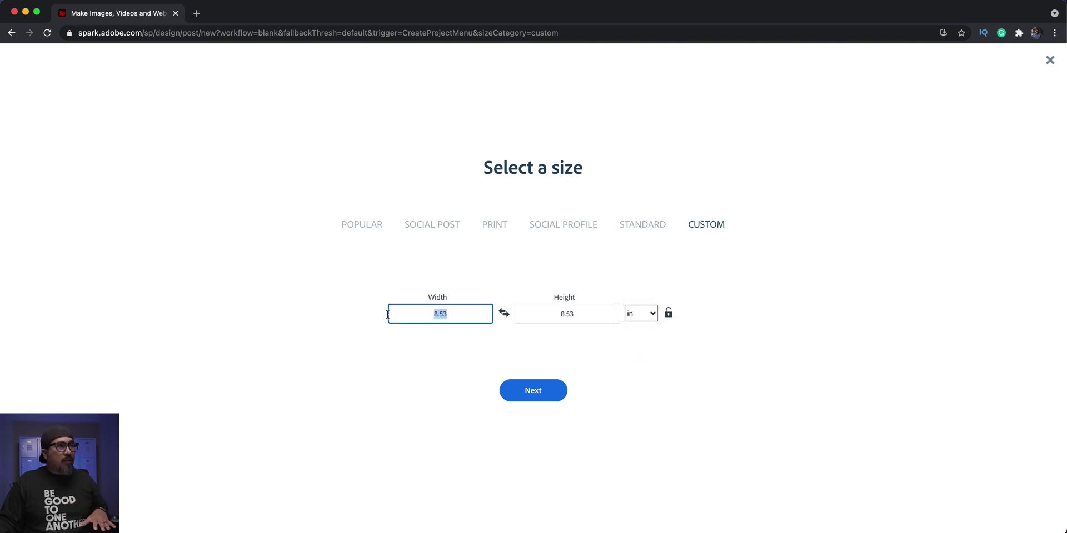
{"action": "type", "text": "3"}
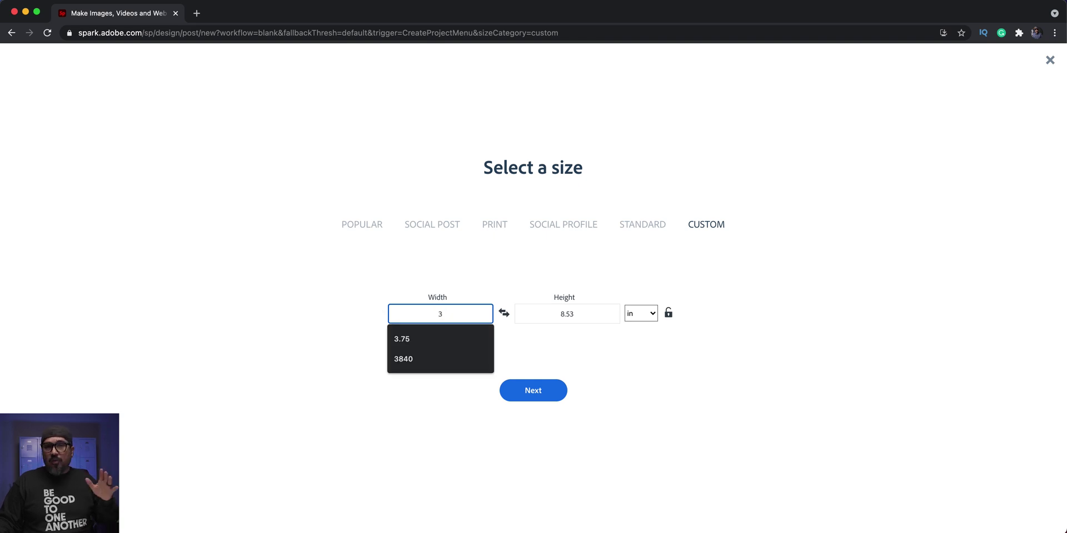
{"action": "type", "text": "."}
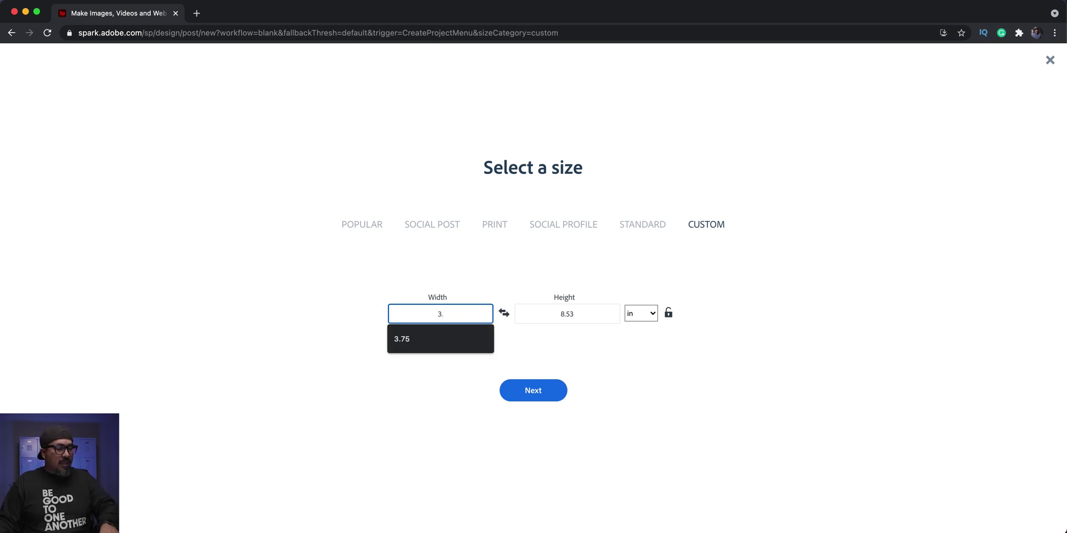
{"action": "type", "text": "75"}
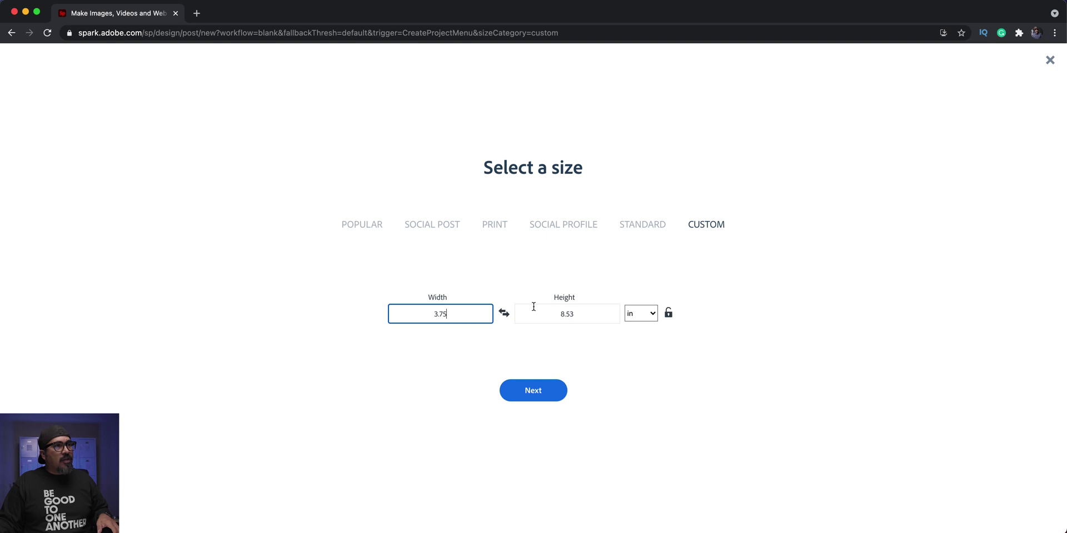
{"action": "double_click", "coordinate": [565, 314]}
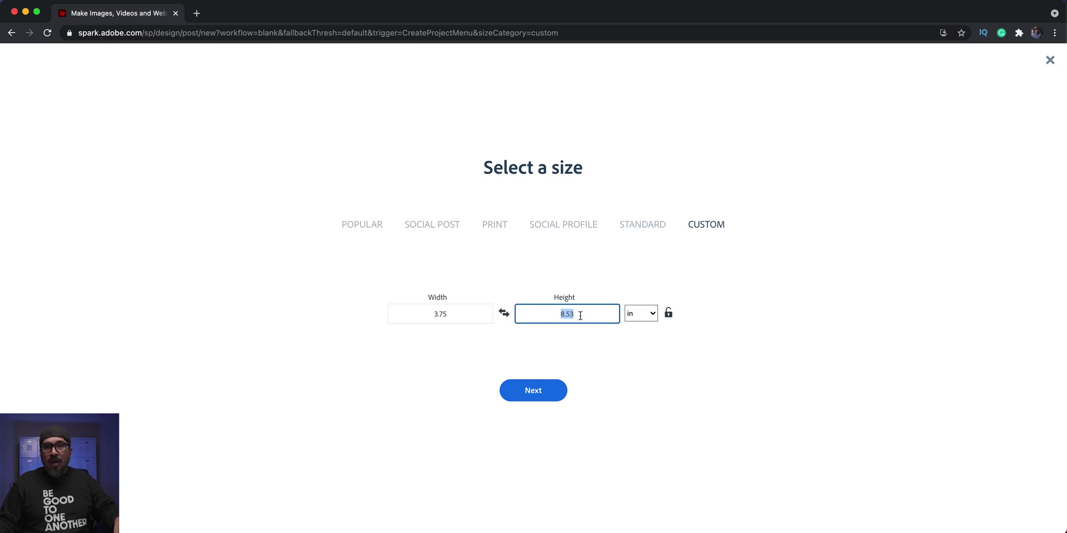
{"action": "type", "text": "2"}
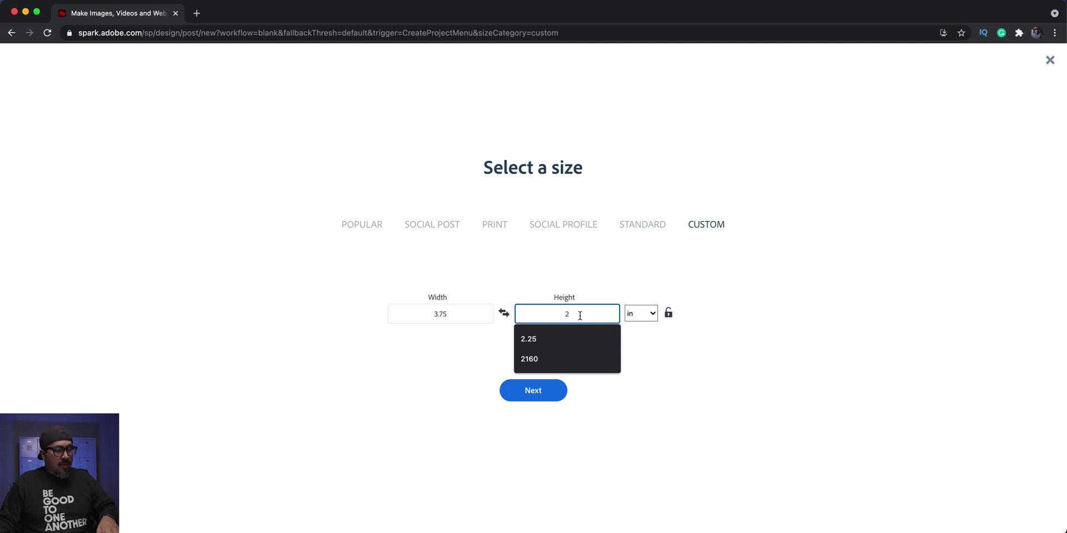
{"action": "type", "text": ".25"}
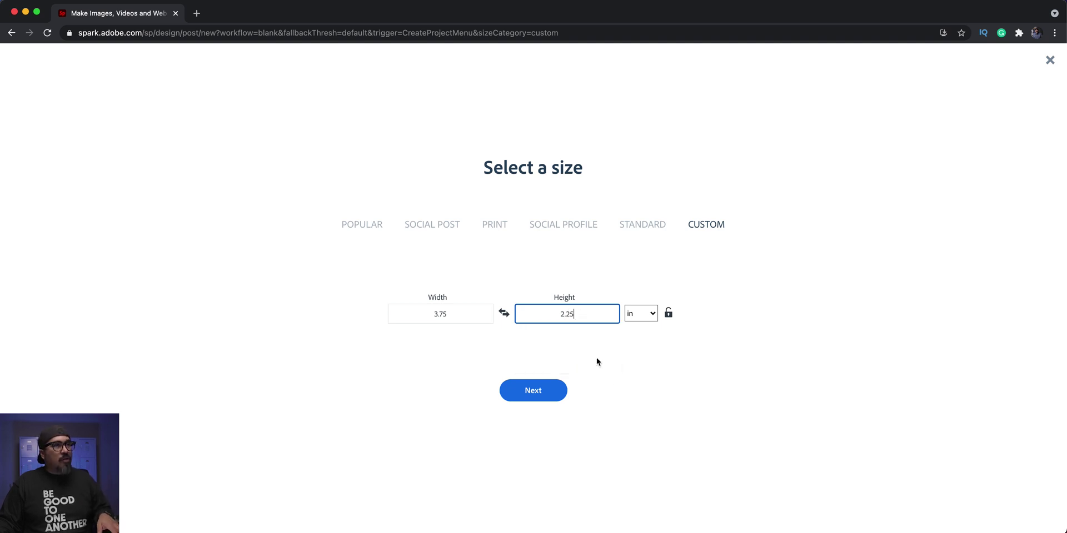
{"action": "left_click", "coordinate": [561, 390]}
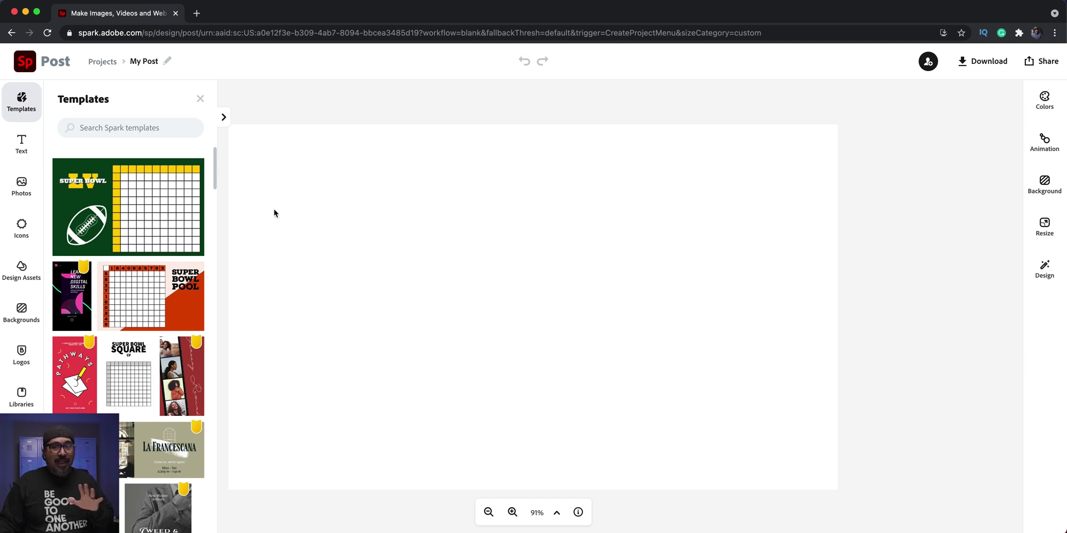
- Bring up the Photos options for adding pictures to the blank canvas
{"action": "left_click", "coordinate": [15, 186]}
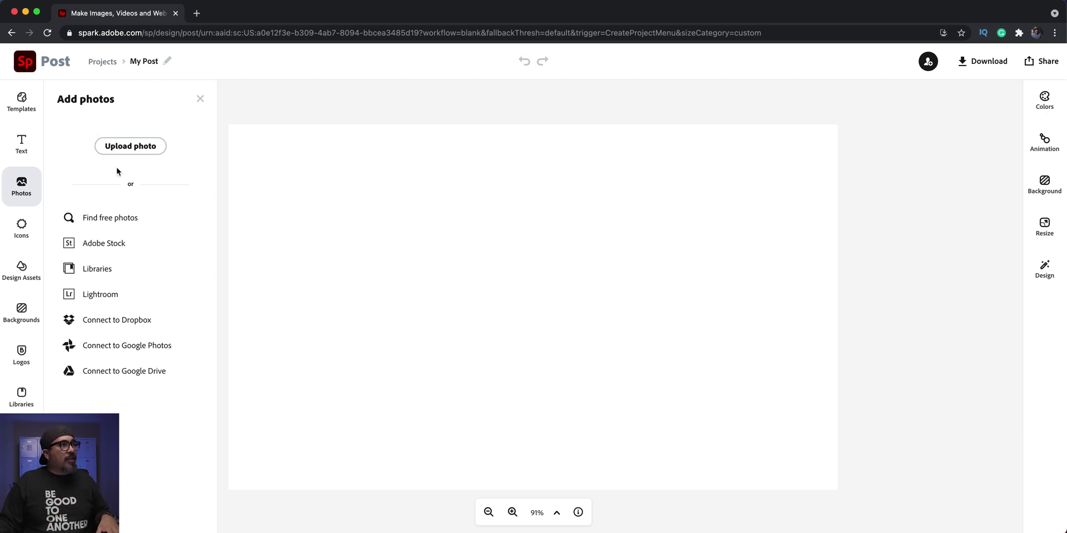
- Skip the computer upload and place the first SELFIES library photo on the canvas
{"action": "left_click", "coordinate": [128, 155]}
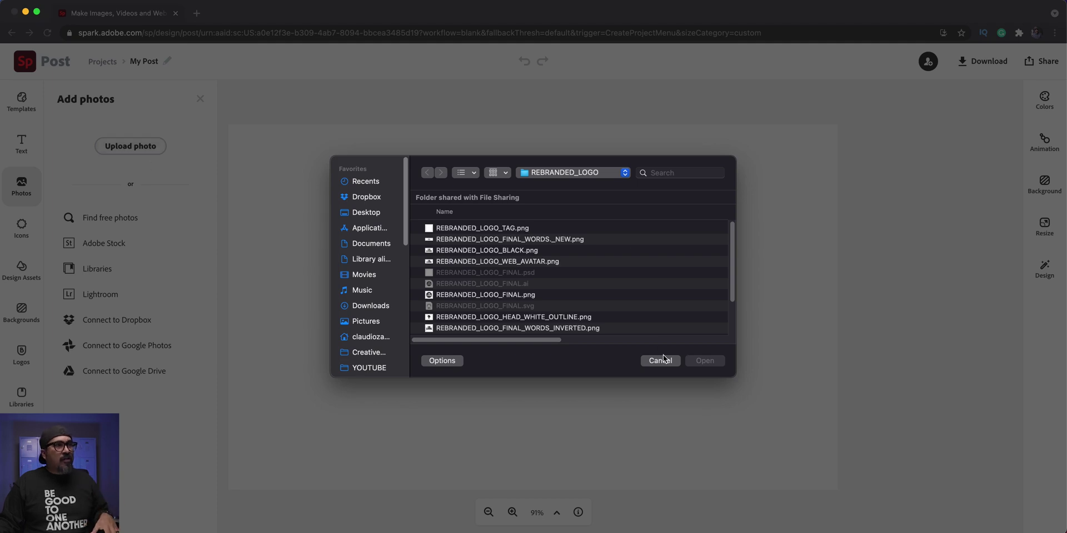
{"action": "left_click", "coordinate": [660, 361]}
{"action": "left_click", "coordinate": [149, 269]}
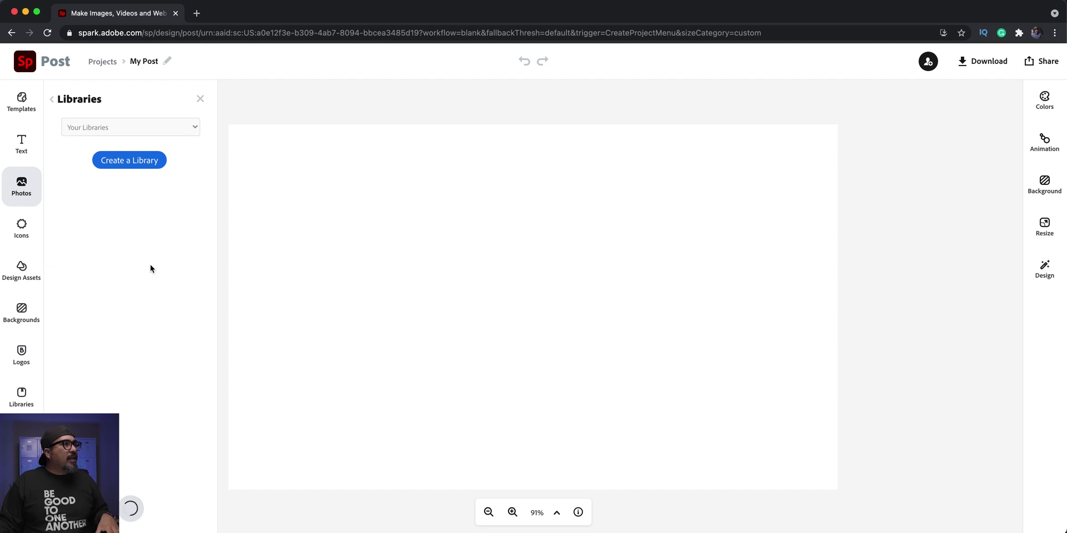
{"action": "left_click", "coordinate": [144, 182]}
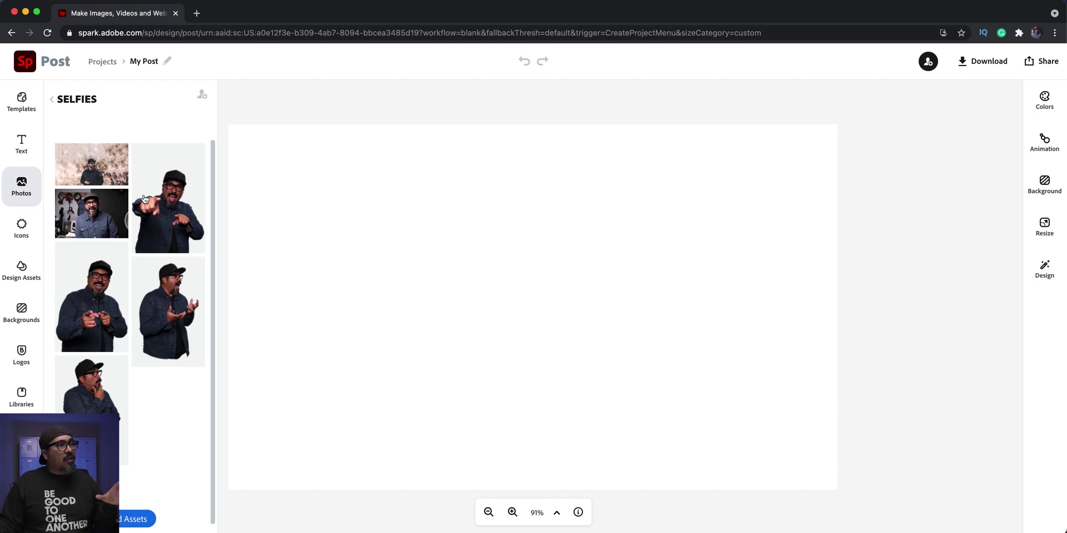
{"action": "left_click", "coordinate": [93, 181]}
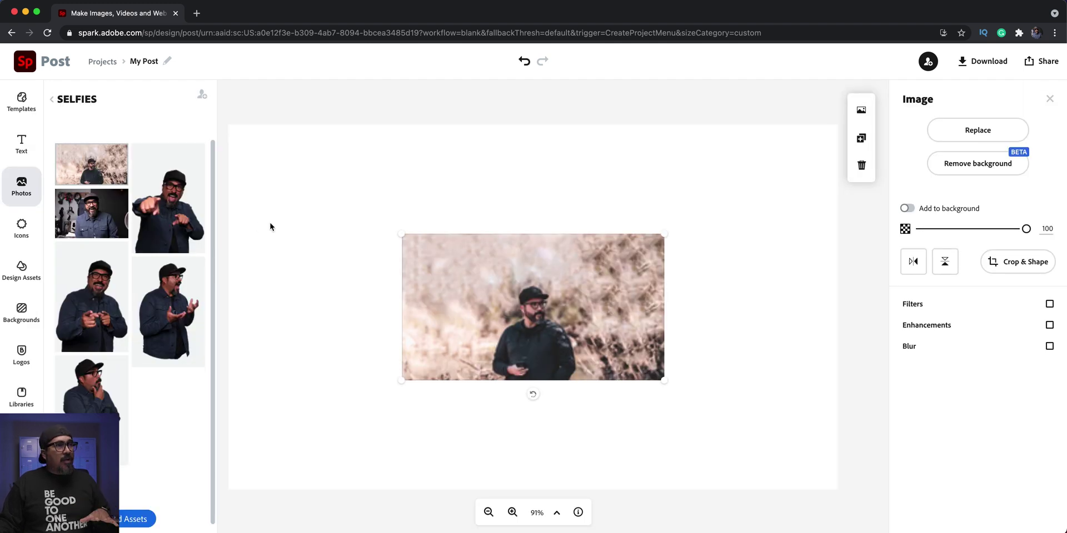
- Make the portrait the canvas background at scale 11, shifted so the face sits left
{"action": "left_click", "coordinate": [907, 210]}
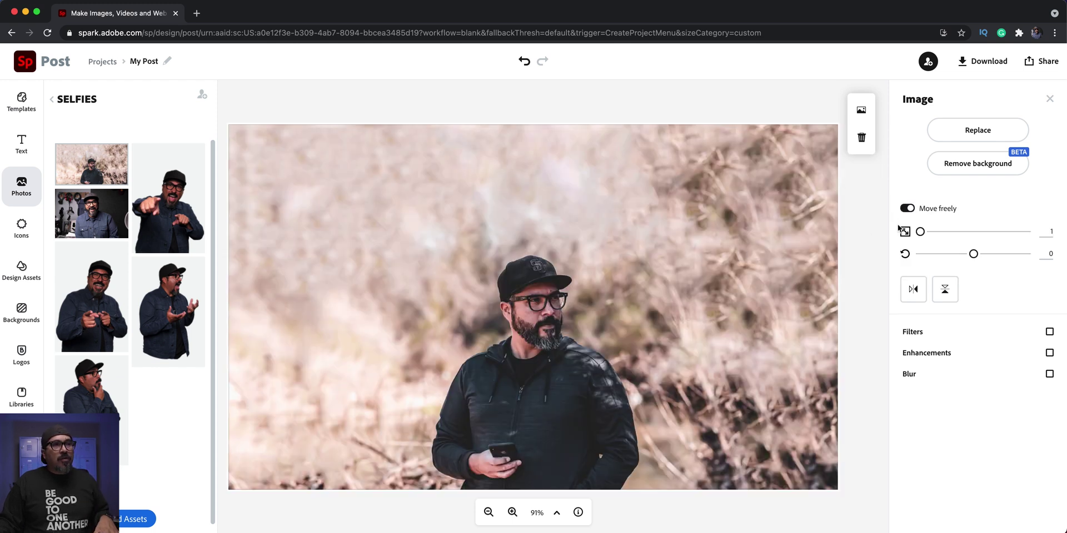
{"action": "left_click_drag", "start_coordinate": [921, 232], "coordinate": [930, 233]}
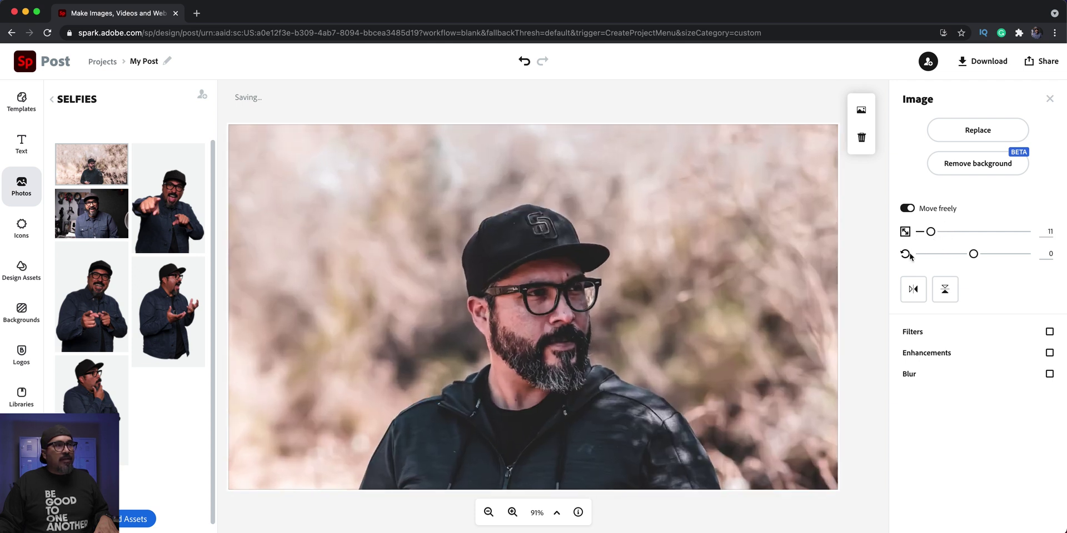
{"action": "left_click_drag", "start_coordinate": [783, 340], "coordinate": [712, 287]}
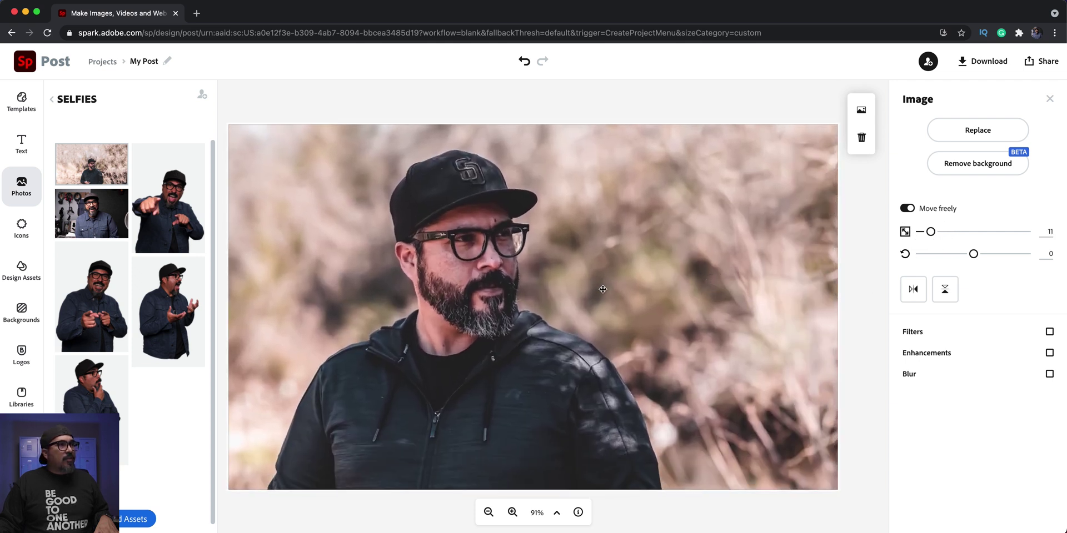
{"action": "left_click_drag", "start_coordinate": [601, 289], "coordinate": [584, 283]}
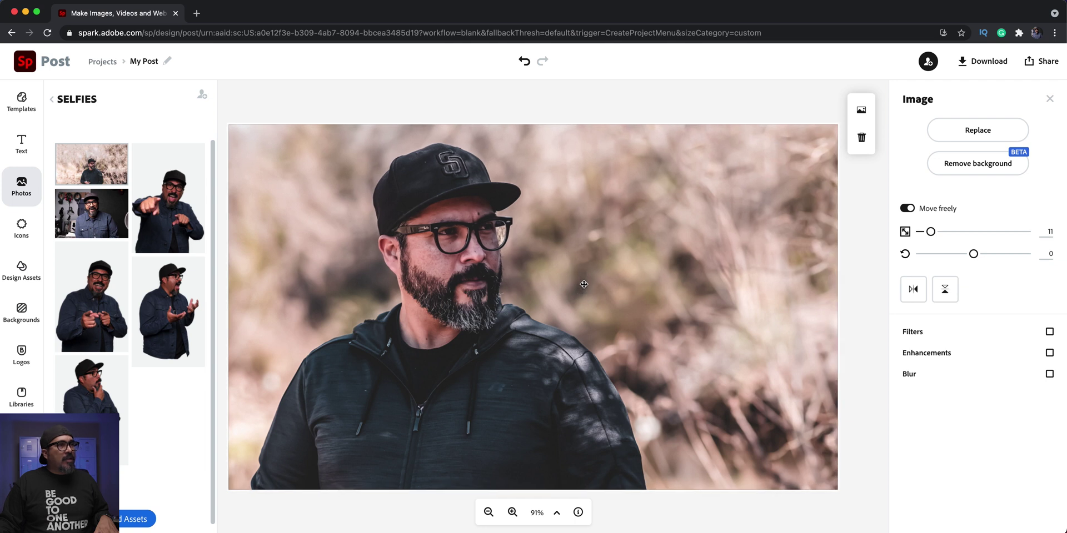
{"action": "left_click_drag", "start_coordinate": [584, 284], "coordinate": [581, 283]}
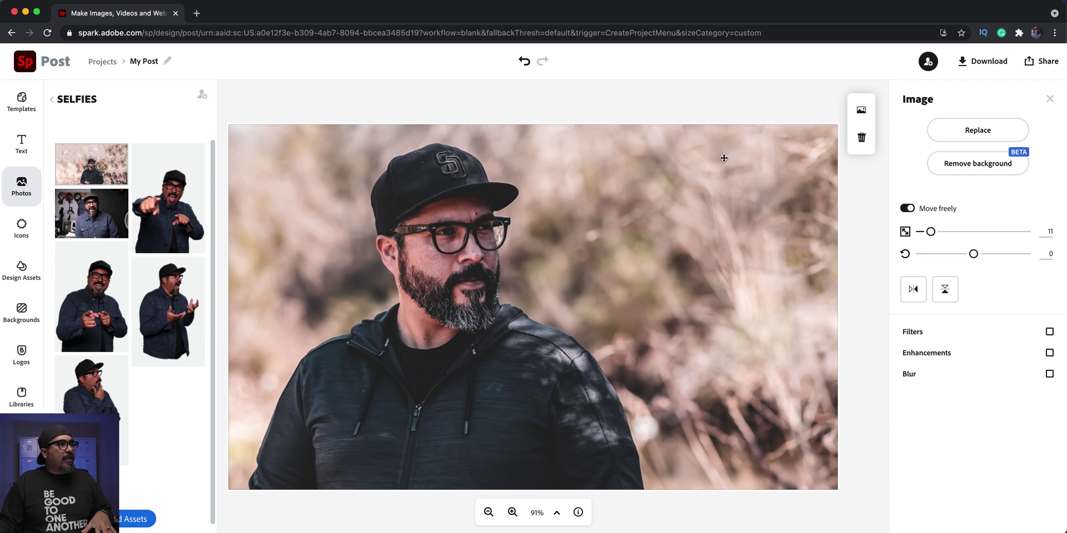
- Add the IAM CLAUDIUS logo from Logos, enlarged and placed at the photo's upper right
{"action": "left_click", "coordinate": [30, 364]}
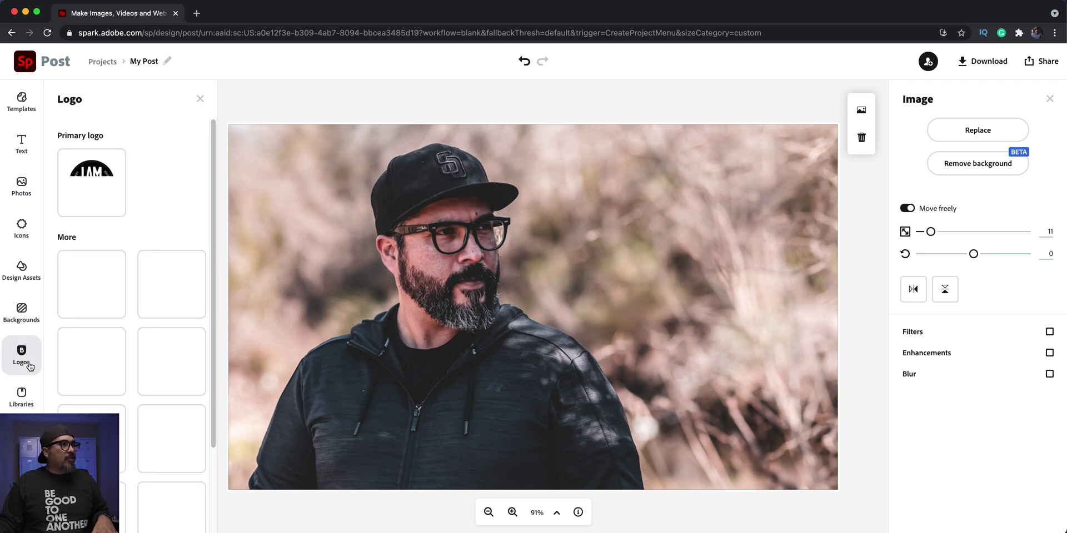
{"action": "scroll", "coordinate": [132, 429], "scroll_direction": "down", "scroll_amount": 4}
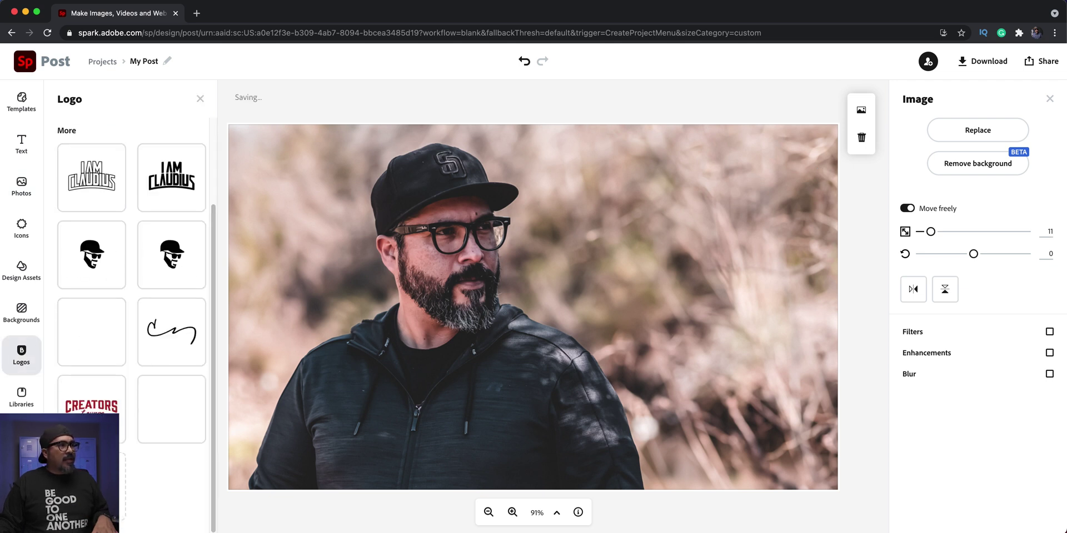
{"action": "left_click", "coordinate": [160, 426]}
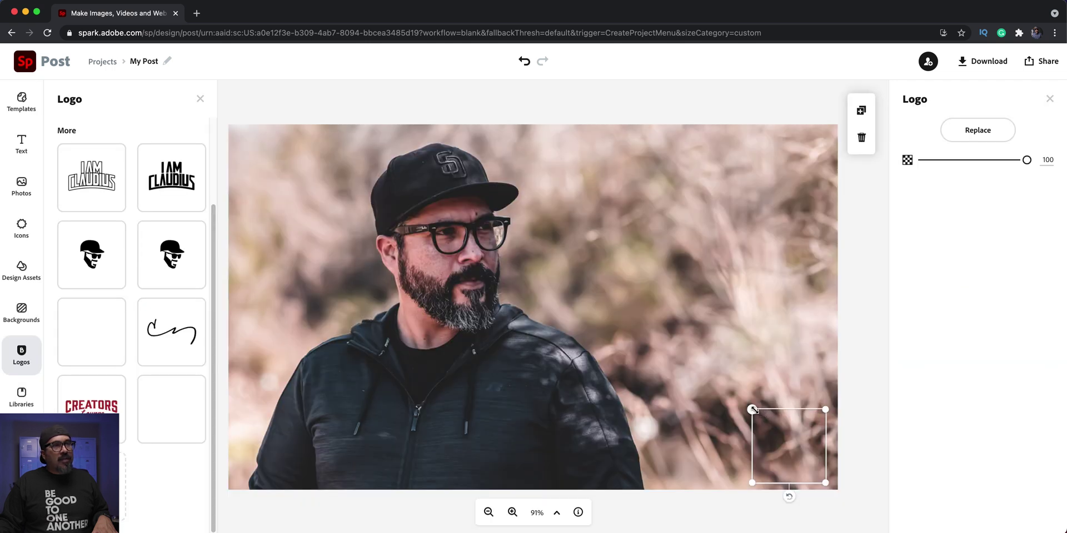
{"action": "left_click_drag", "start_coordinate": [752, 410], "coordinate": [659, 315]}
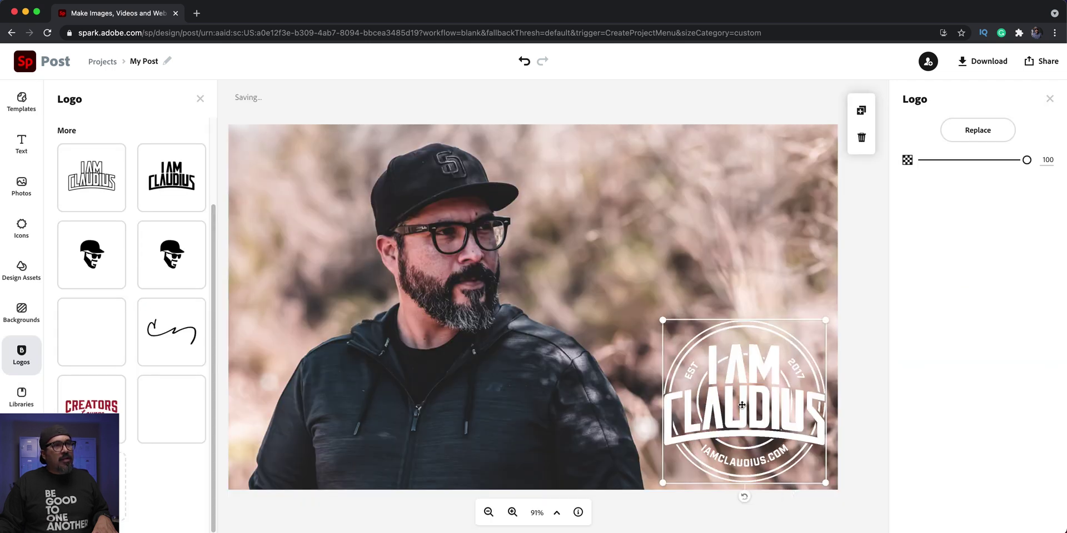
{"action": "left_click_drag", "start_coordinate": [740, 401], "coordinate": [700, 264]}
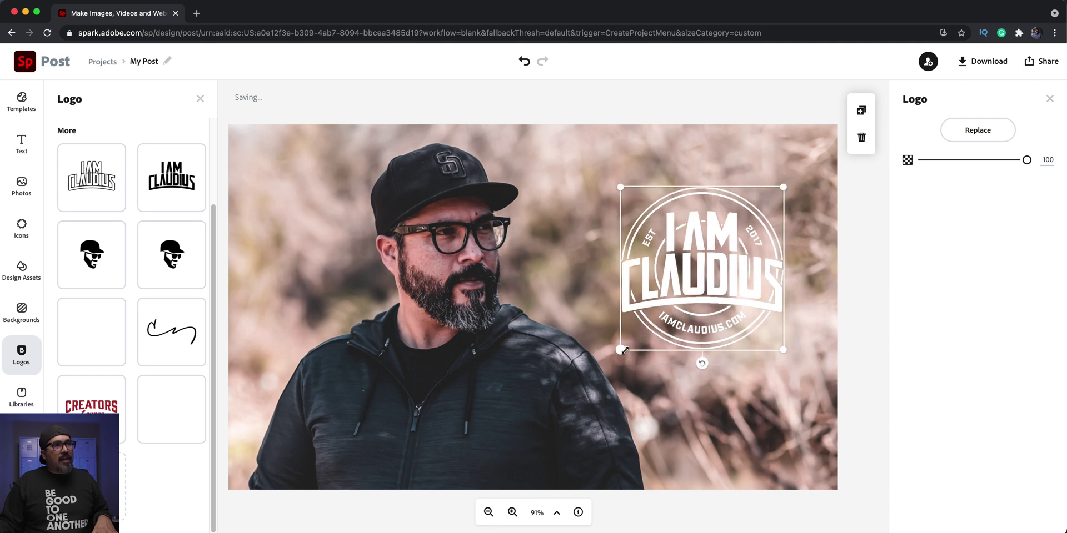
{"action": "left_click_drag", "start_coordinate": [620, 350], "coordinate": [646, 333]}
{"action": "left_click", "coordinate": [789, 106]}
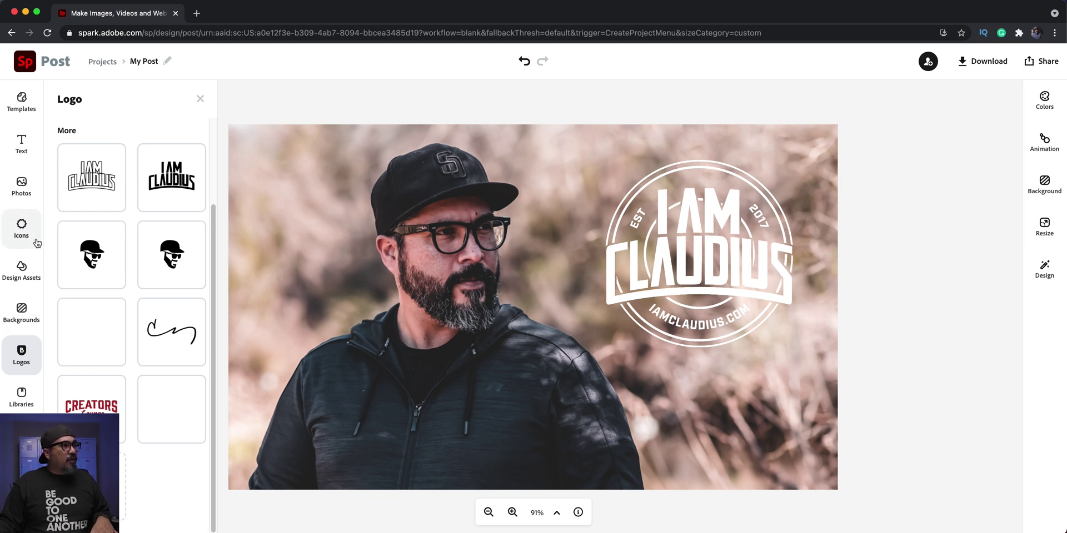
{"action": "left_click", "coordinate": [29, 383]}
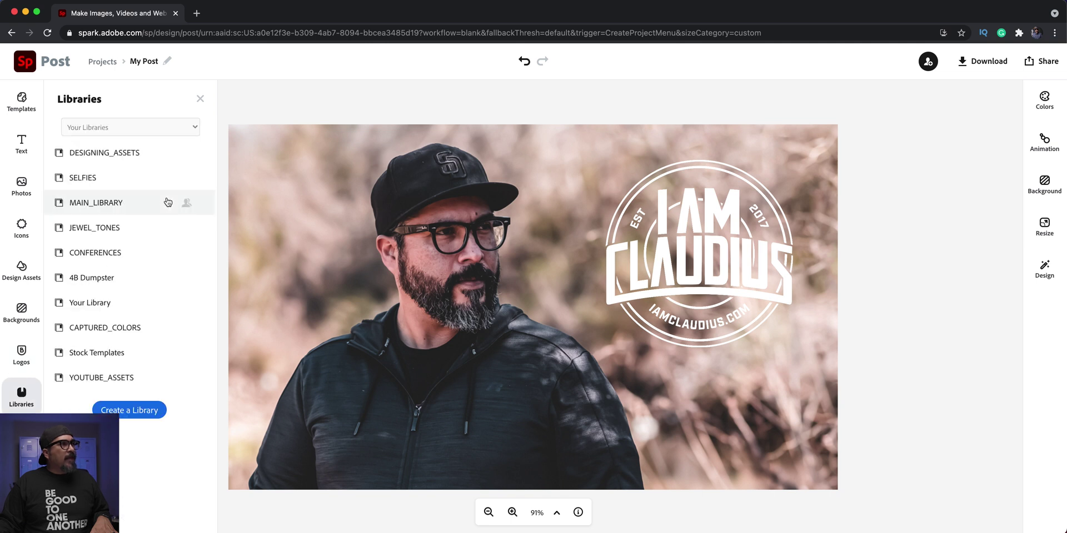
- Insert the teal double-border frame from DESIGNING_ASSETS and stretch it across most of the canvas
{"action": "left_click", "coordinate": [149, 156]}
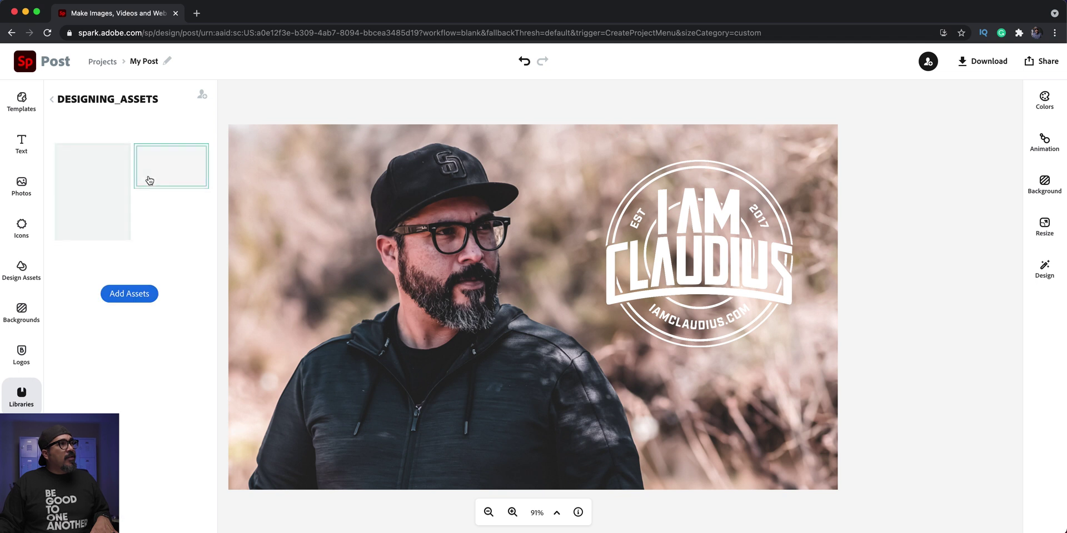
{"action": "left_click", "coordinate": [173, 167]}
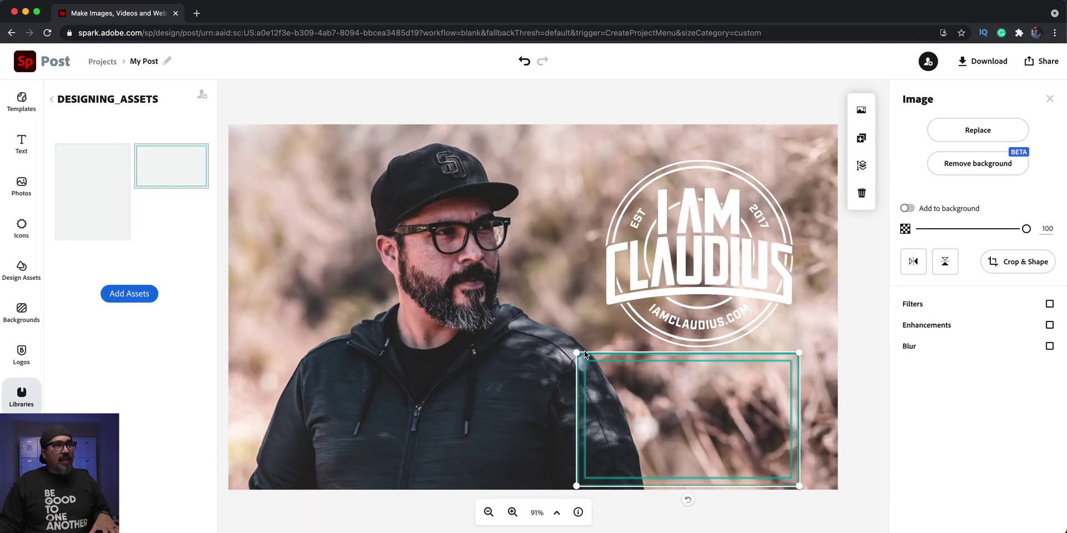
{"action": "left_click_drag", "start_coordinate": [576, 353], "coordinate": [258, 133]}
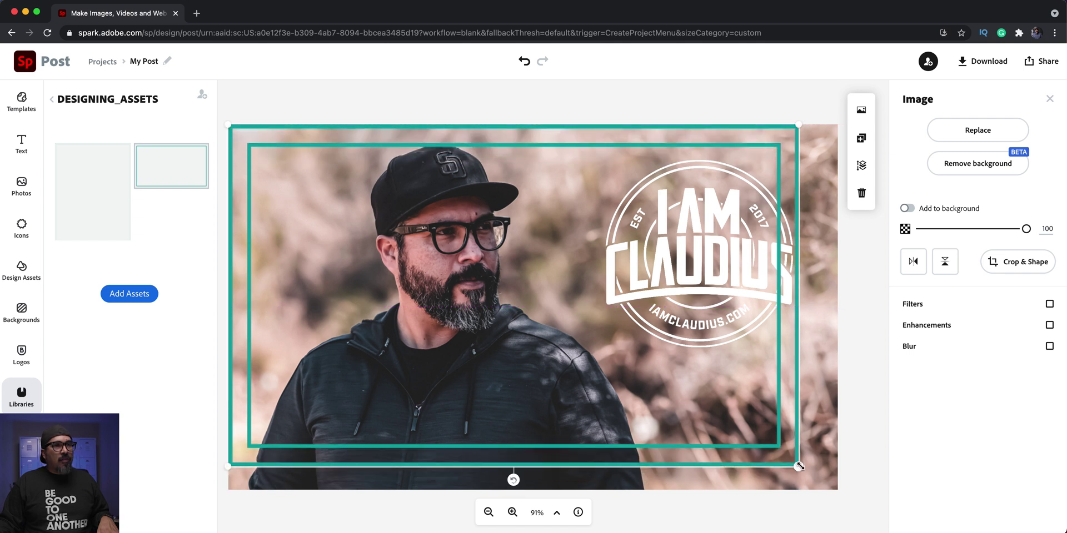
{"action": "left_click_drag", "start_coordinate": [798, 466], "coordinate": [839, 487]}
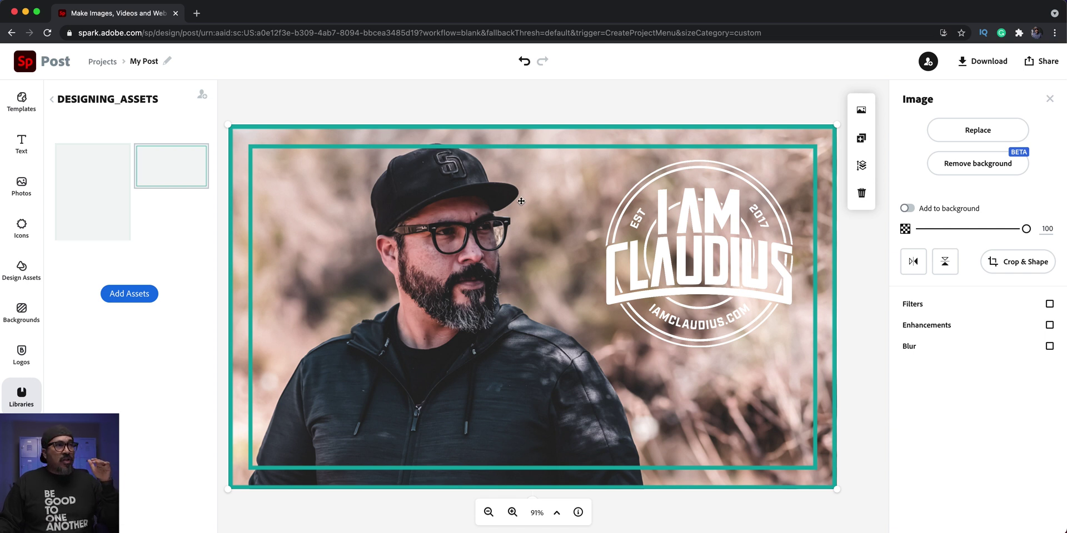
- Undo the frame resizes, returning the teal frame to its original small size
{"action": "left_click", "coordinate": [504, 86]}
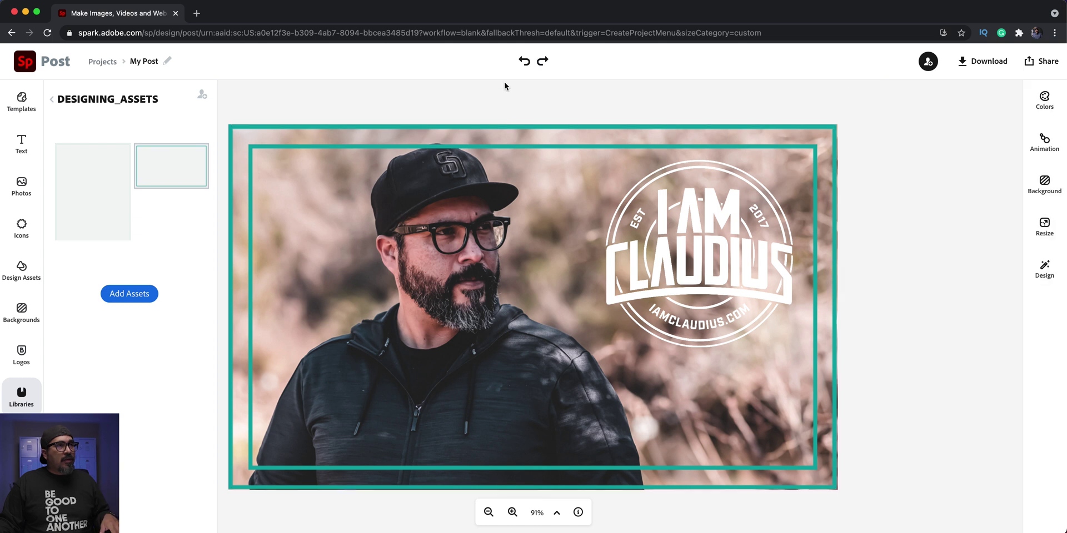
{"action": "left_click", "coordinate": [516, 68]}
{"action": "left_click", "coordinate": [517, 68]}
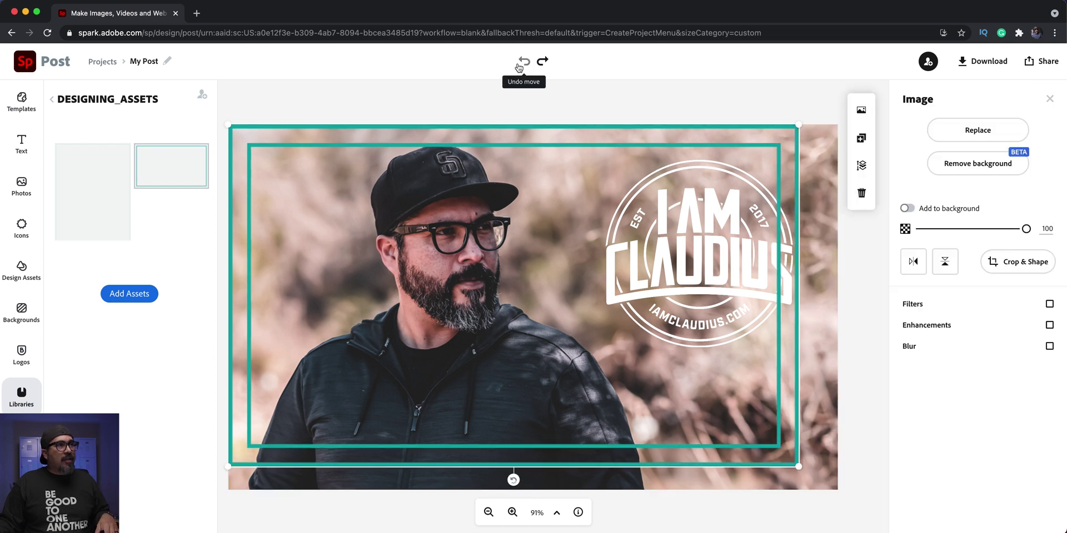
{"action": "left_click", "coordinate": [517, 68]}
{"action": "left_click", "coordinate": [517, 67]}
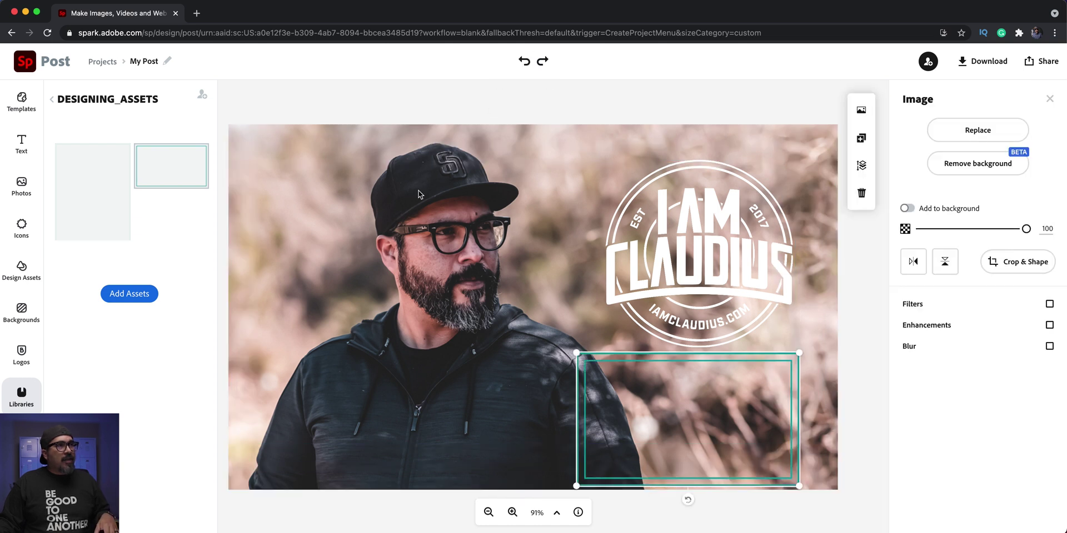
- Nudge the background photo down two steps and stretch the frame edge to edge
{"action": "left_click", "coordinate": [458, 181]}
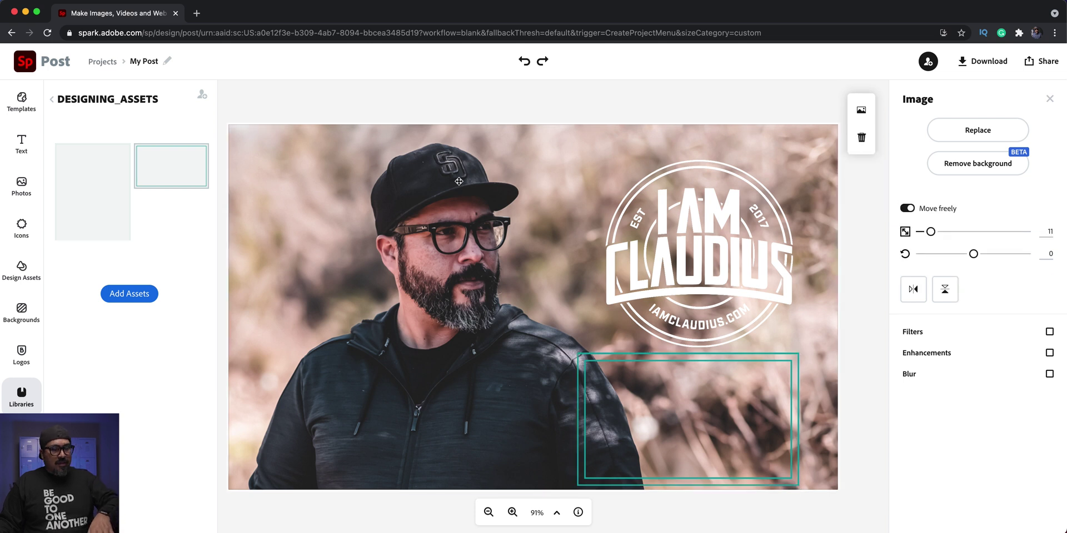
{"action": "key", "text": "Down"}
{"action": "key", "text": "Down"}
{"action": "key", "text": "Down"}
{"action": "key", "text": "Down"}
{"action": "key", "text": "Down"}
{"action": "key", "text": "Down"}
{"action": "key", "text": "Down"}
{"action": "key", "text": "Down"}
{"action": "key", "text": "Down"}
{"action": "key", "text": "Down"}
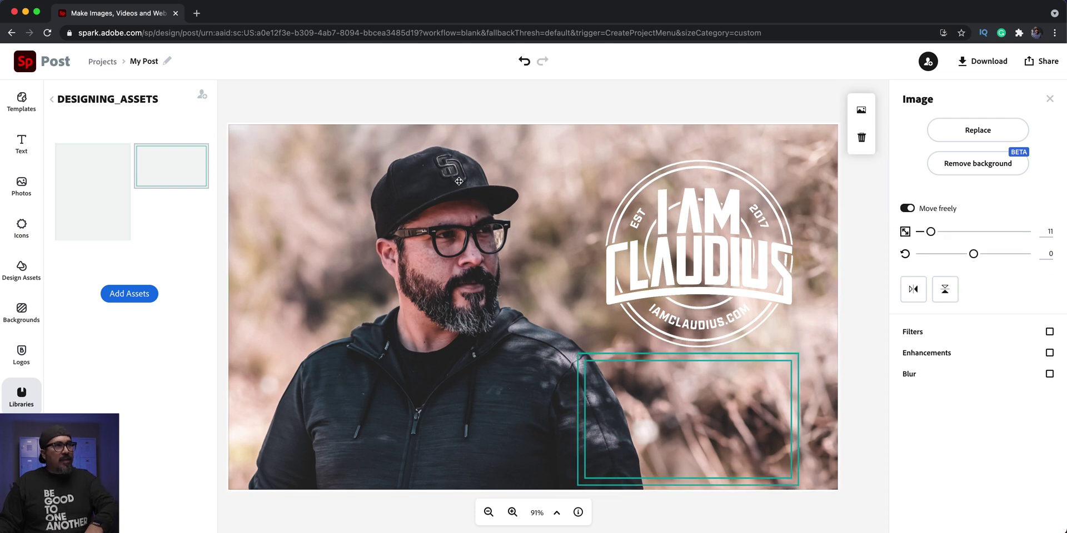
{"action": "key", "text": "Down"}
{"action": "key", "text": "Down"}
{"action": "key", "text": "Down"}
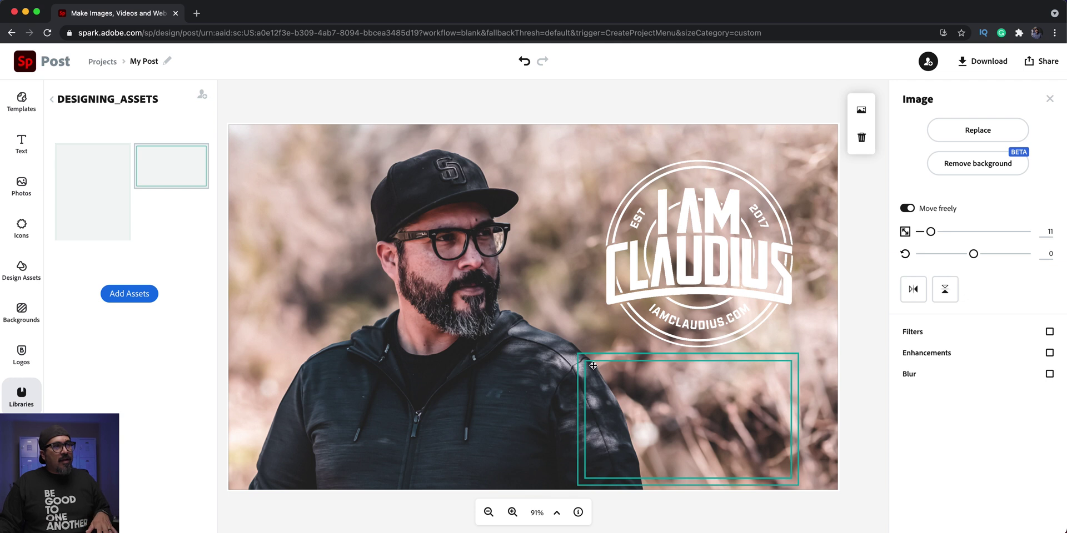
{"action": "left_click_drag", "start_coordinate": [593, 365], "coordinate": [240, 137]}
{"action": "left_click_drag", "start_coordinate": [449, 249], "coordinate": [825, 516]}
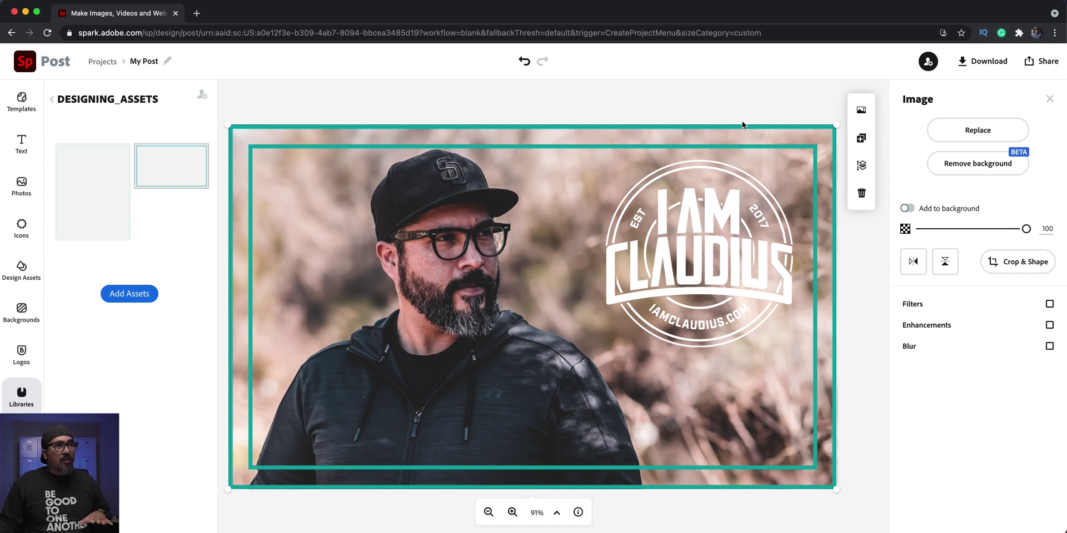
- Delete the teal frame and bring up the PNG, JPG and PDF download choices
{"action": "left_click", "coordinate": [862, 195]}
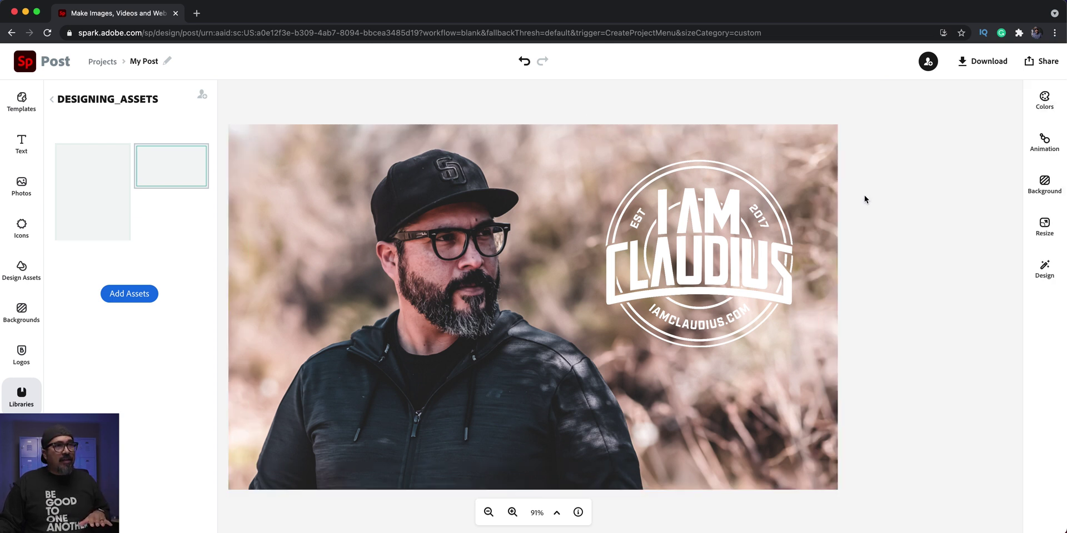
{"action": "left_click", "coordinate": [966, 72]}
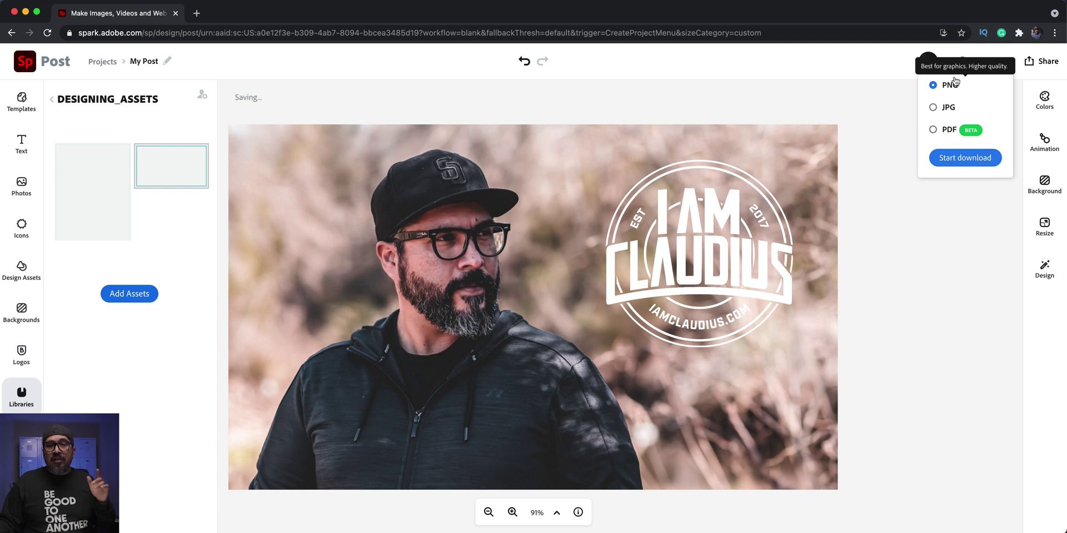
- Rename the project from My Post to BUSINESS_CARS_A
{"action": "left_click", "coordinate": [715, 115]}
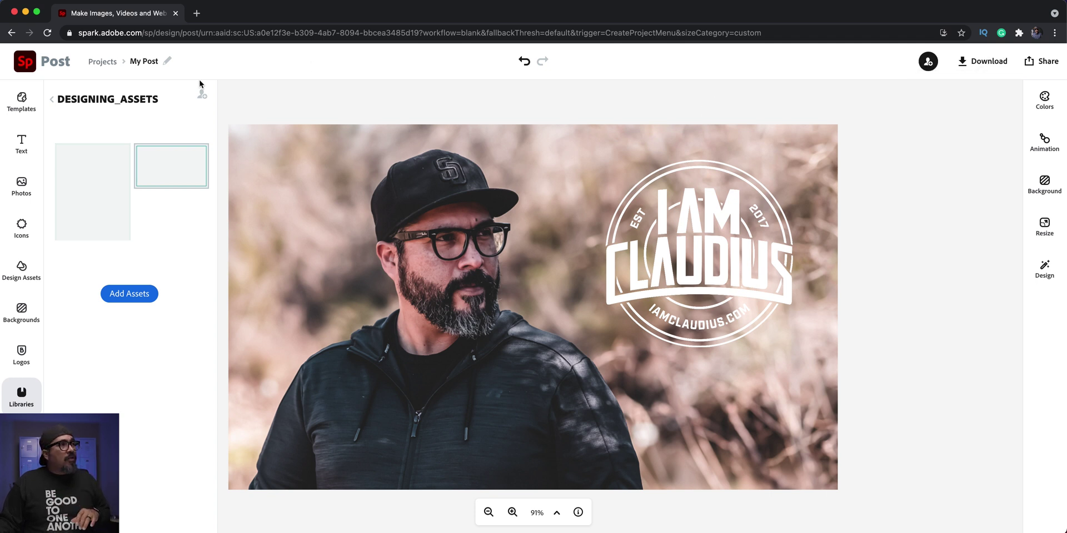
{"action": "left_click", "coordinate": [144, 62]}
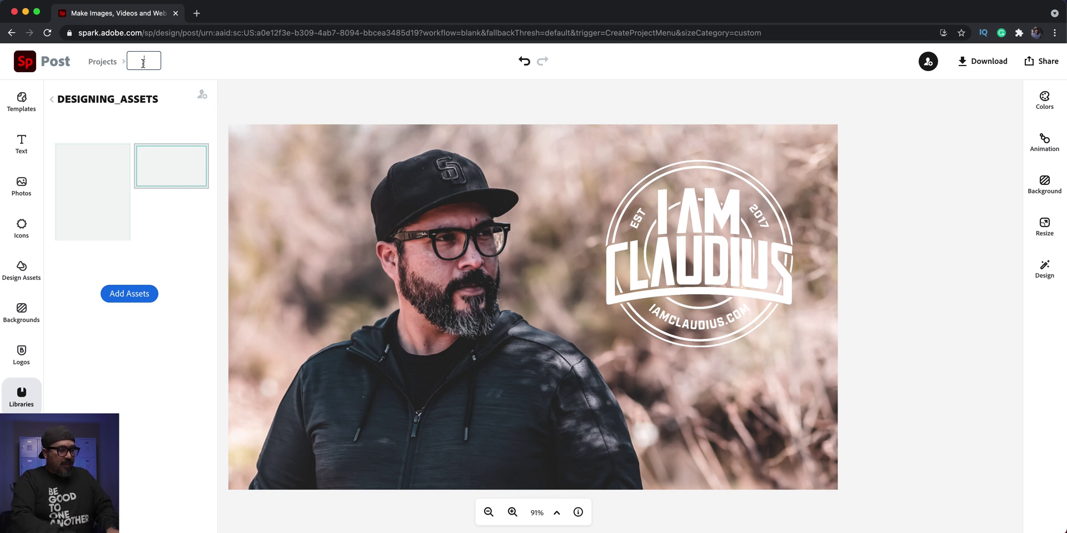
{"action": "type", "text": "BUSINESS_CARS_"}
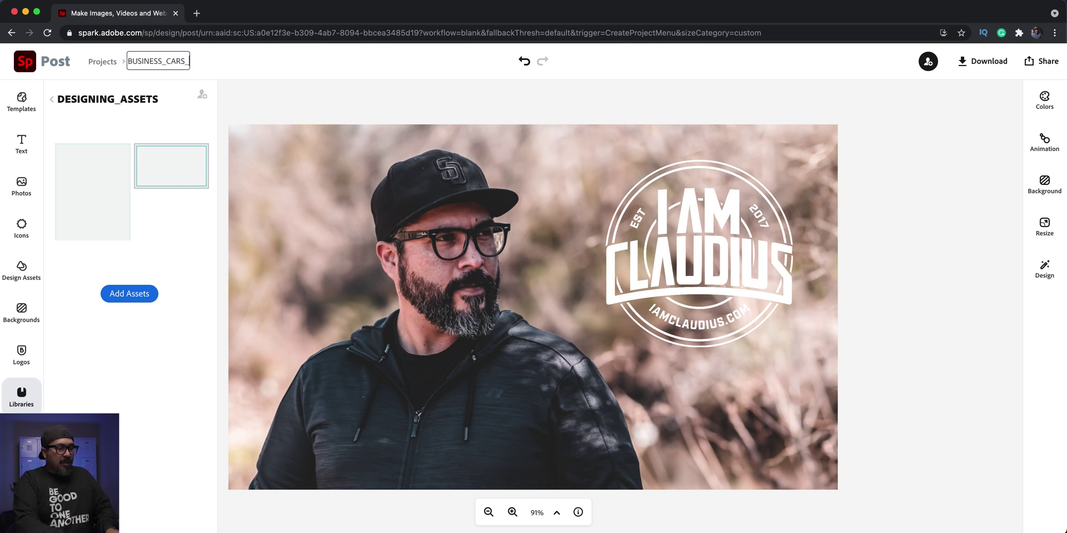
{"action": "key", "text": "Return"}
{"action": "type", "text": "A"}
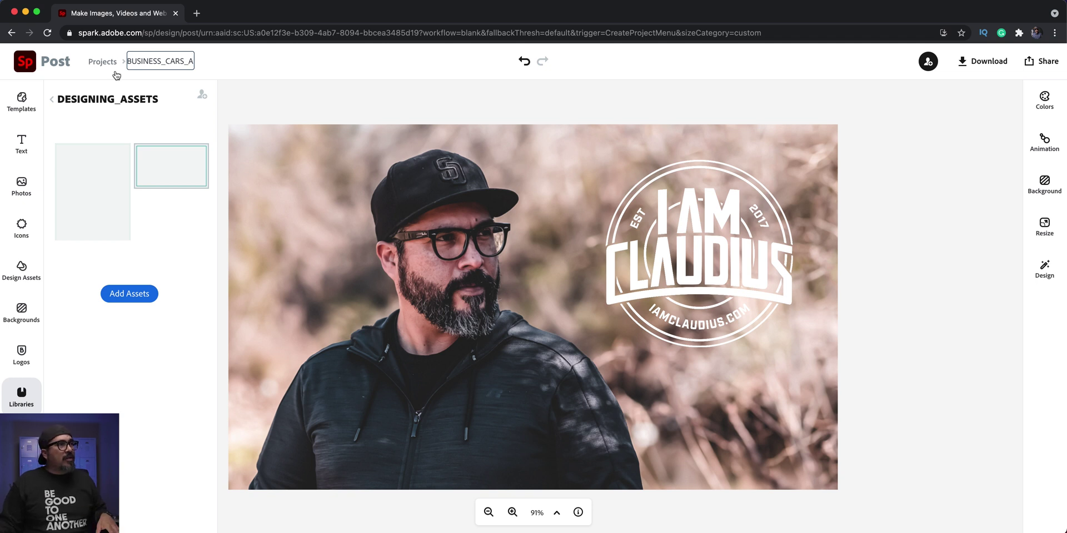
{"action": "left_click", "coordinate": [338, 86]}
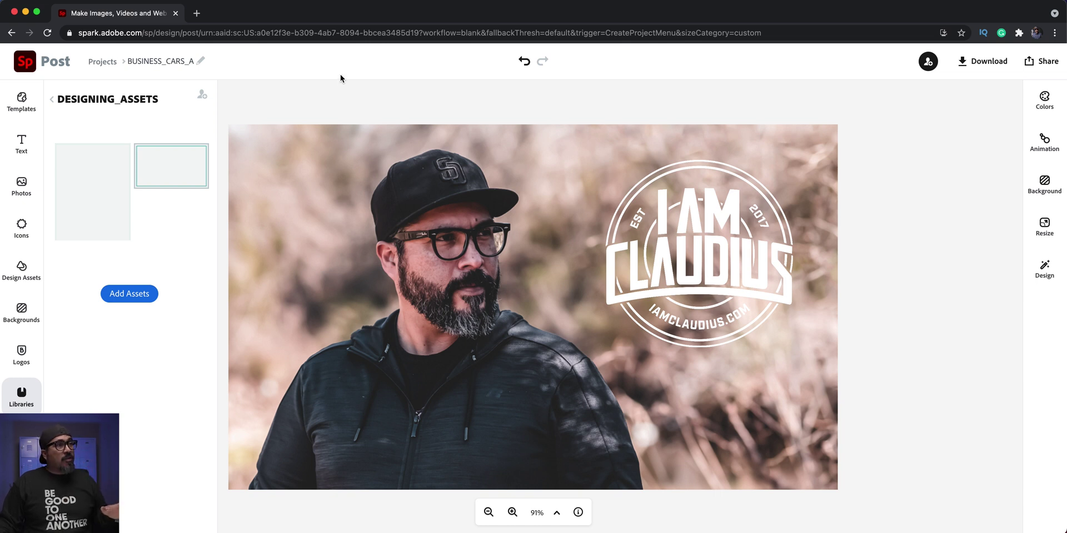
- Go back to Projects and choose Duplicate for the business card project
{"action": "left_click", "coordinate": [108, 64]}
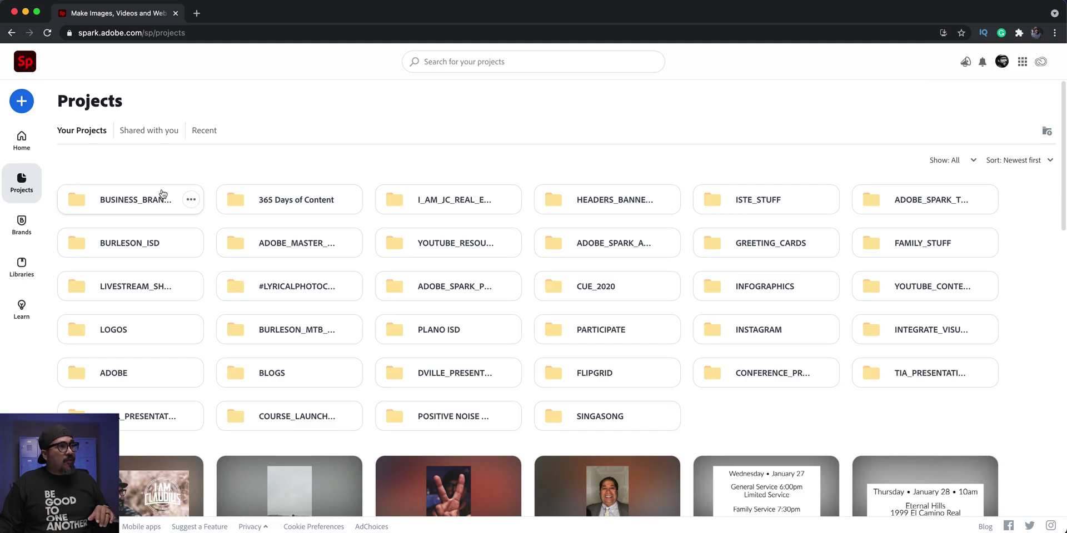
{"action": "scroll", "coordinate": [161, 193], "scroll_direction": "down", "scroll_amount": 3}
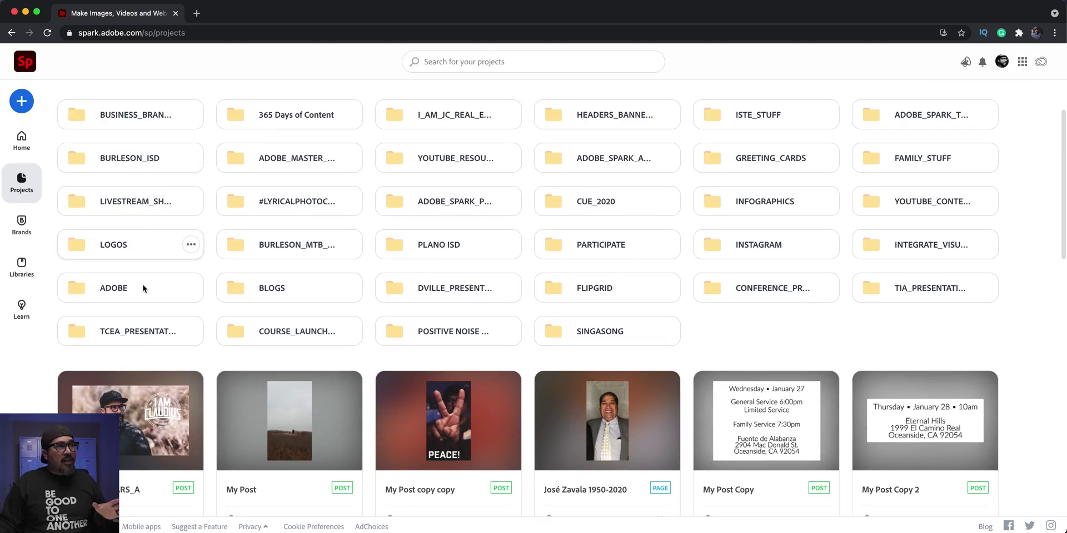
{"action": "scroll", "coordinate": [166, 361], "scroll_direction": "up", "scroll_amount": 3}
{"action": "scroll", "coordinate": [178, 426], "scroll_direction": "down", "scroll_amount": 2}
{"action": "scroll", "coordinate": [179, 425], "scroll_direction": "down", "scroll_amount": 2}
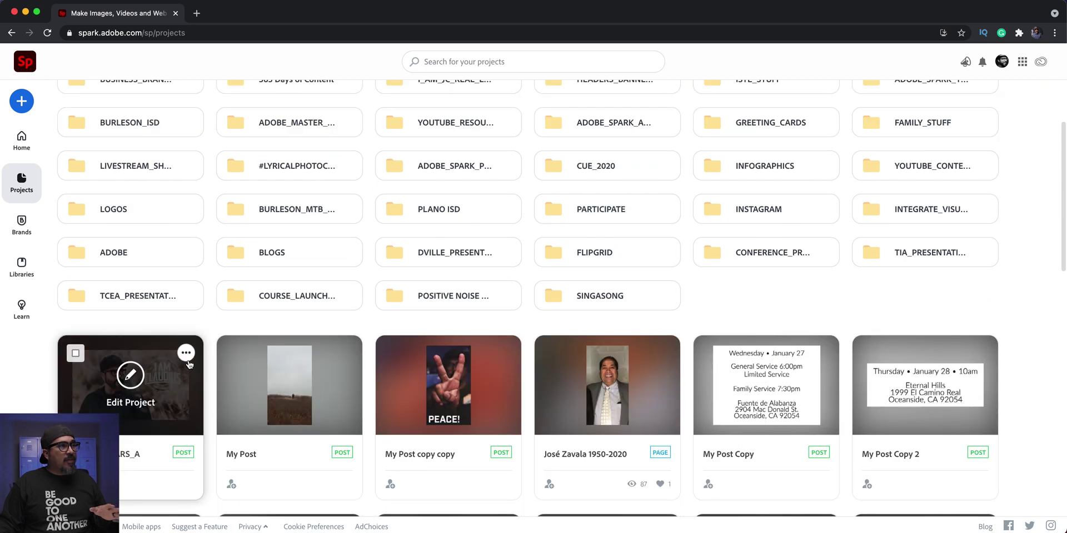
{"action": "left_click", "coordinate": [186, 353]}
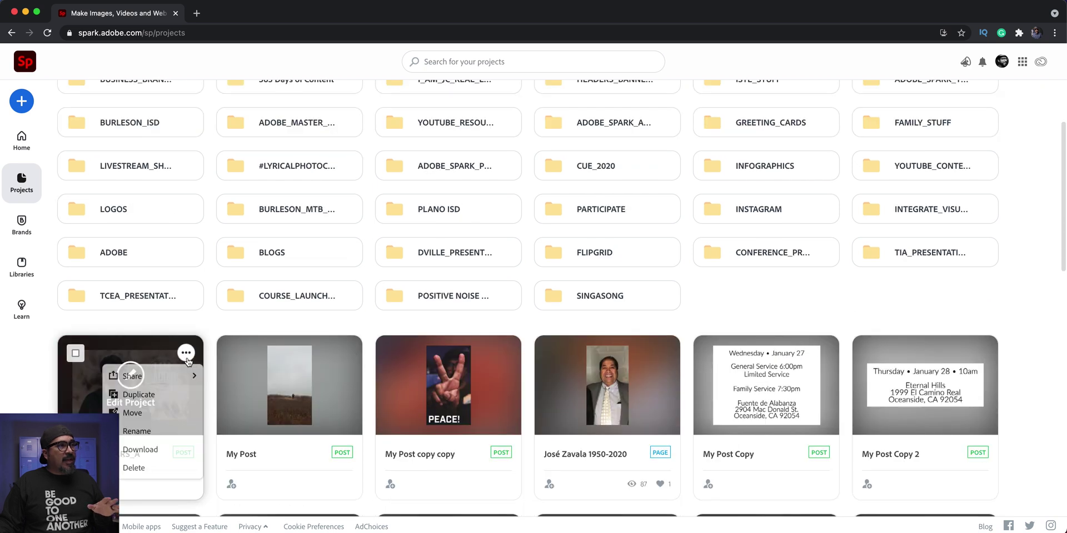
{"action": "left_click", "coordinate": [177, 394]}
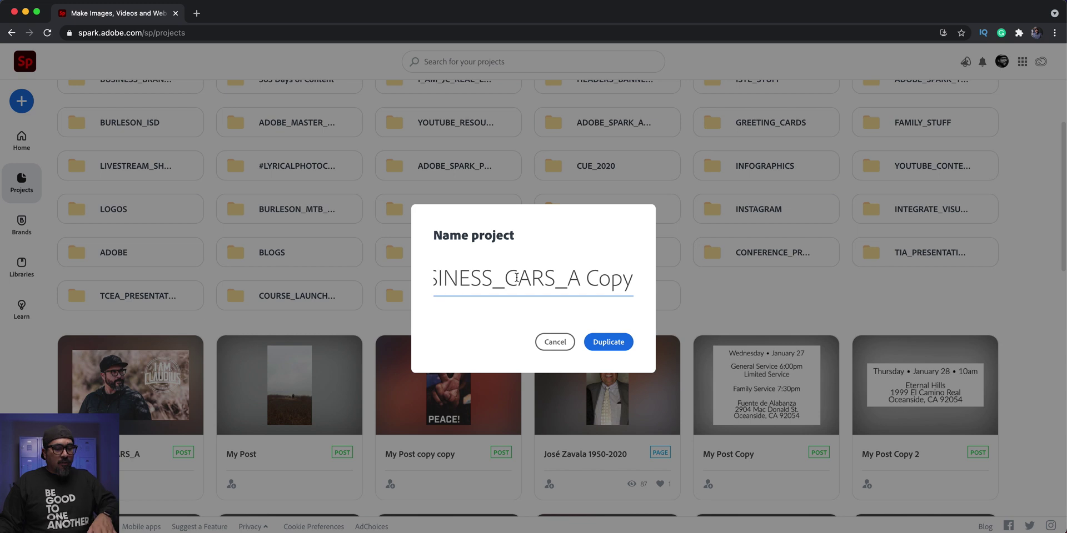
- Name the duplicate BUSINESS_CARD_B and confirm the duplication
{"action": "key", "text": "BackSpace"}
{"action": "key", "text": "BackSpace"}
{"action": "key", "text": "BackSpace"}
{"action": "key", "text": "BackSpace"}
{"action": "key", "text": "BackSpace"}
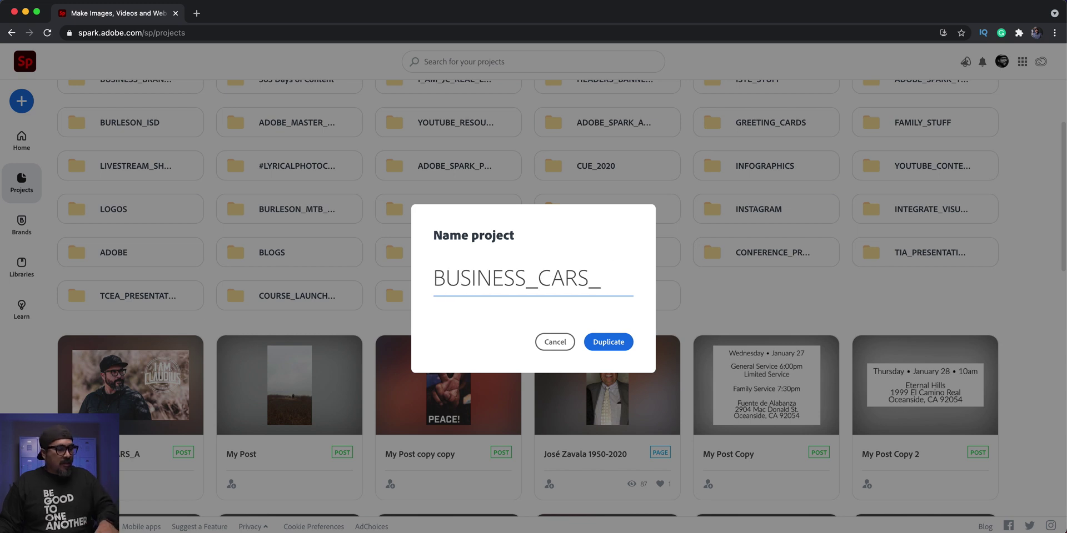
{"action": "type", "text": "B"}
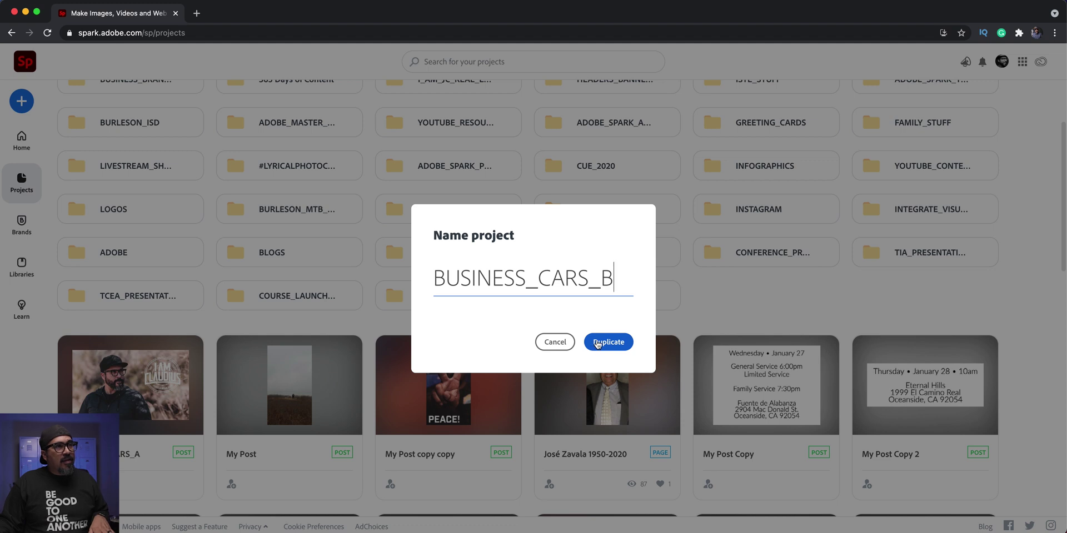
{"action": "left_click", "coordinate": [589, 287]}
{"action": "key", "text": "BackSpace"}
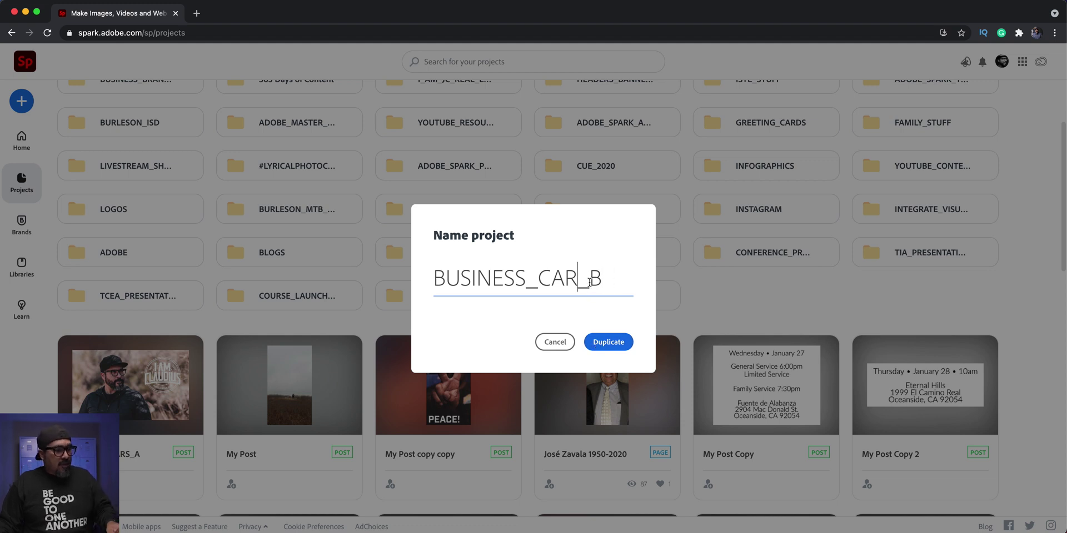
{"action": "type", "text": "D"}
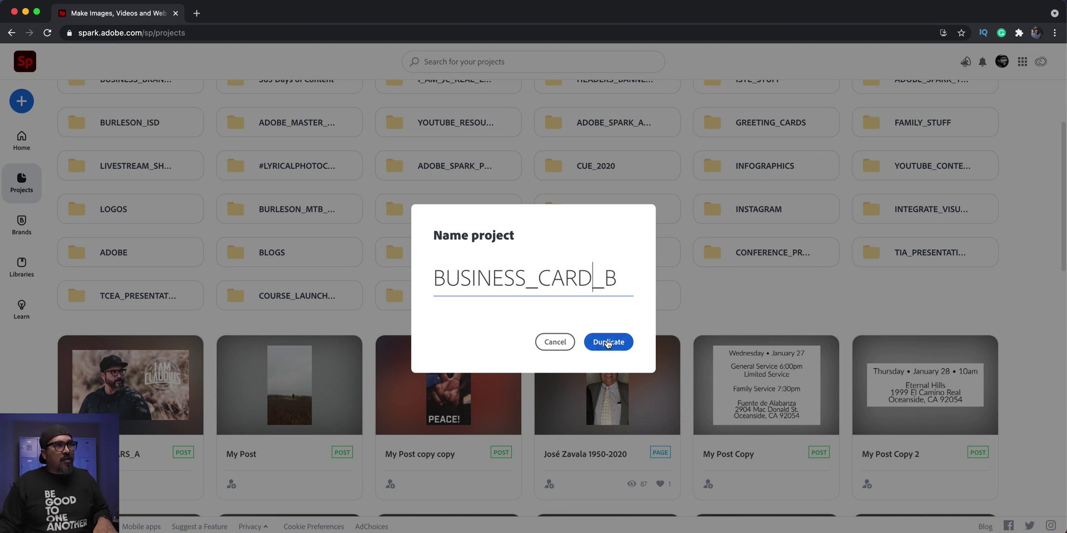
{"action": "left_click", "coordinate": [608, 342]}
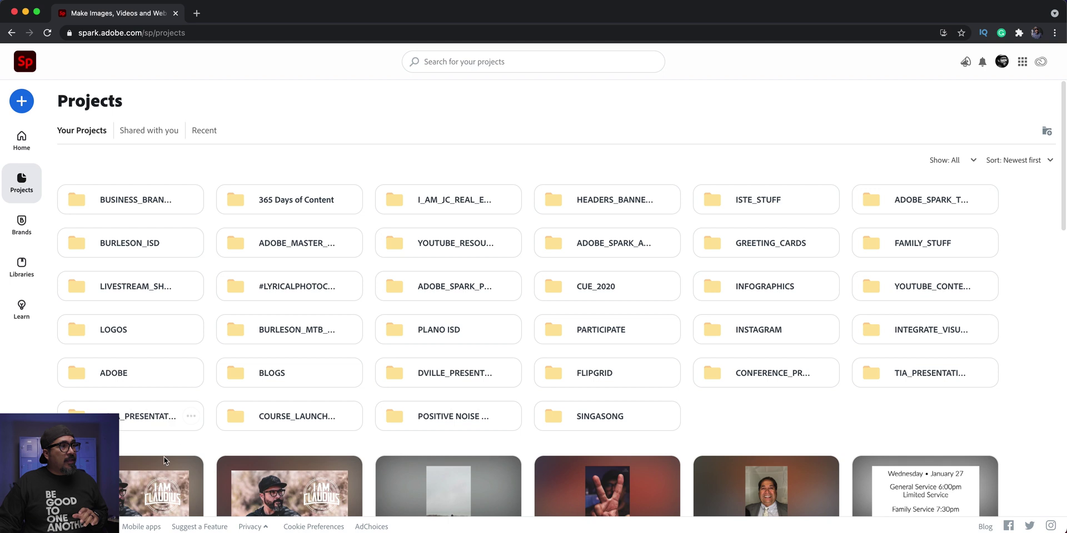
{"action": "scroll", "coordinate": [145, 422], "scroll_direction": "down", "scroll_amount": 2}
- Open the first project and delete its background photo and white circular logo
{"action": "left_click", "coordinate": [140, 409]}
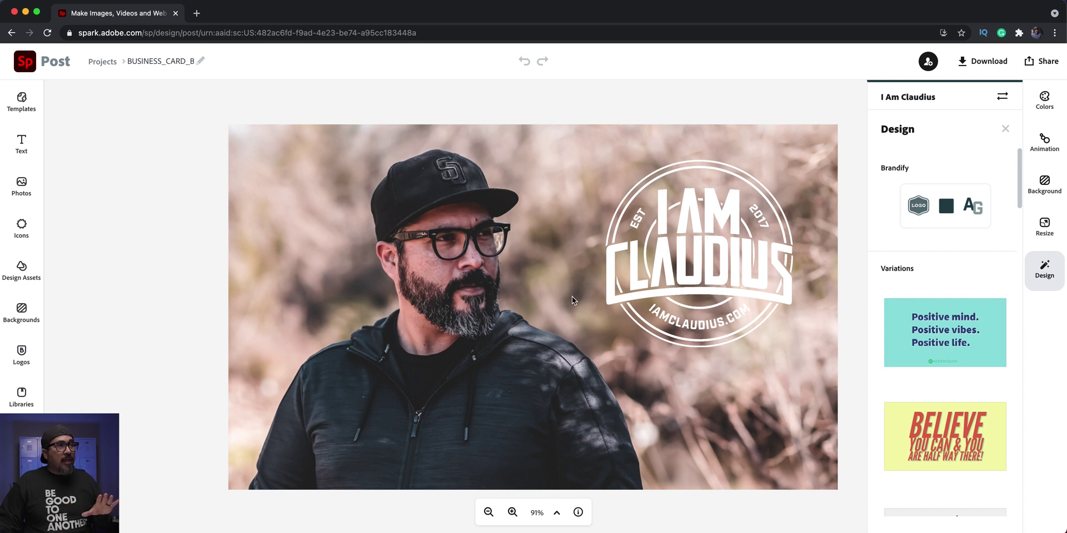
{"action": "left_click", "coordinate": [494, 333]}
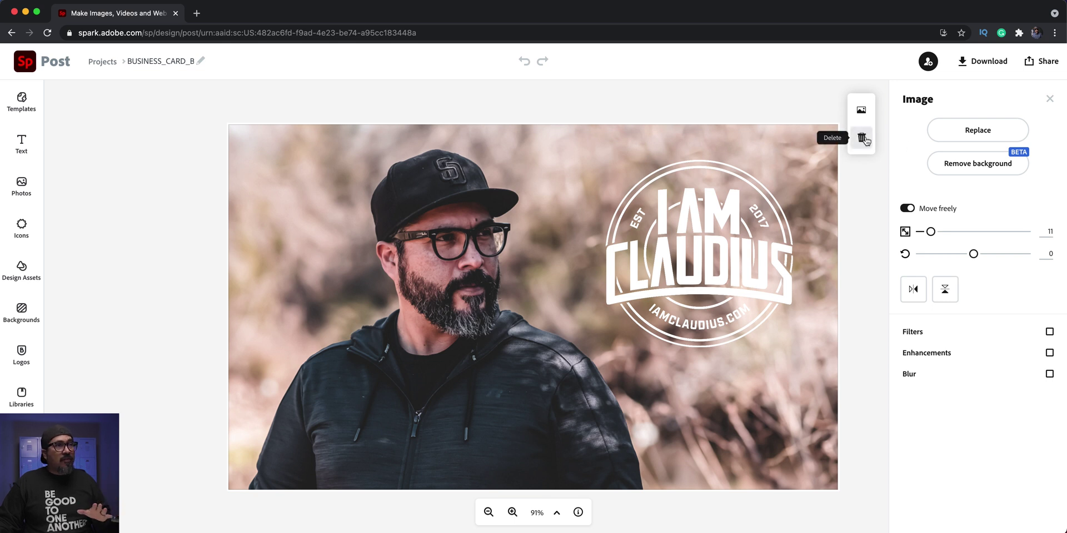
{"action": "left_click", "coordinate": [863, 139]}
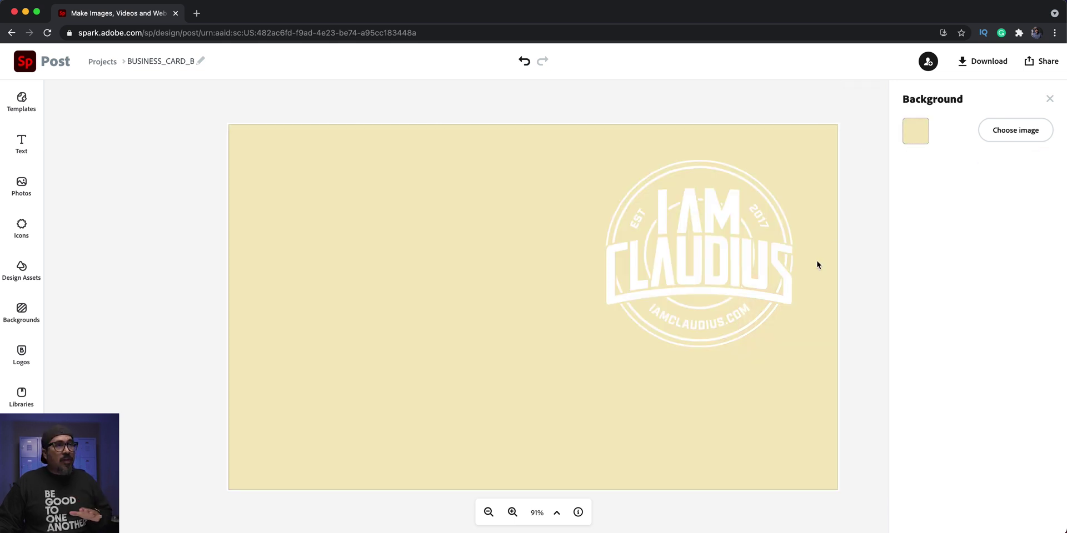
{"action": "left_click", "coordinate": [706, 242]}
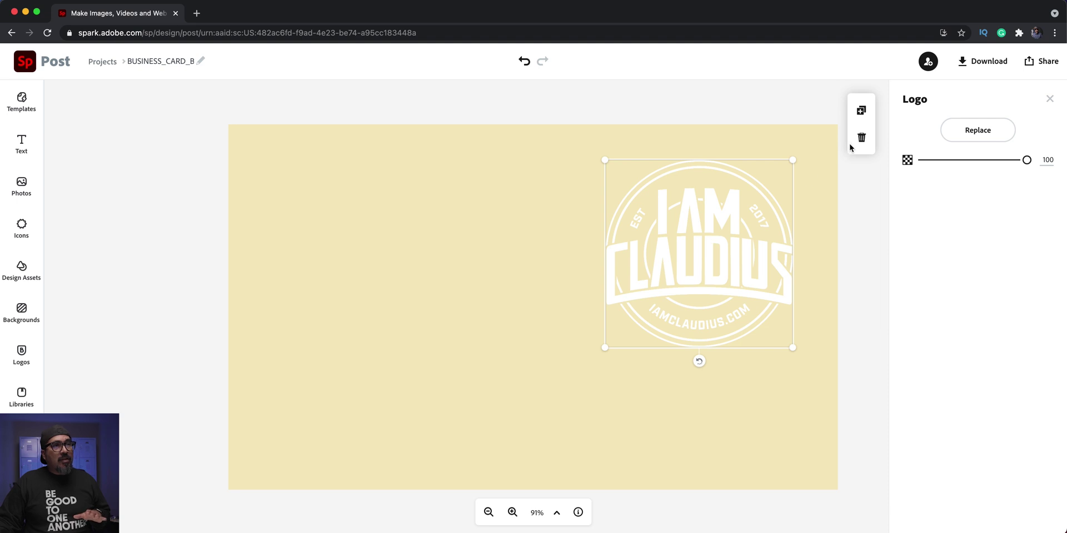
{"action": "left_click", "coordinate": [860, 139]}
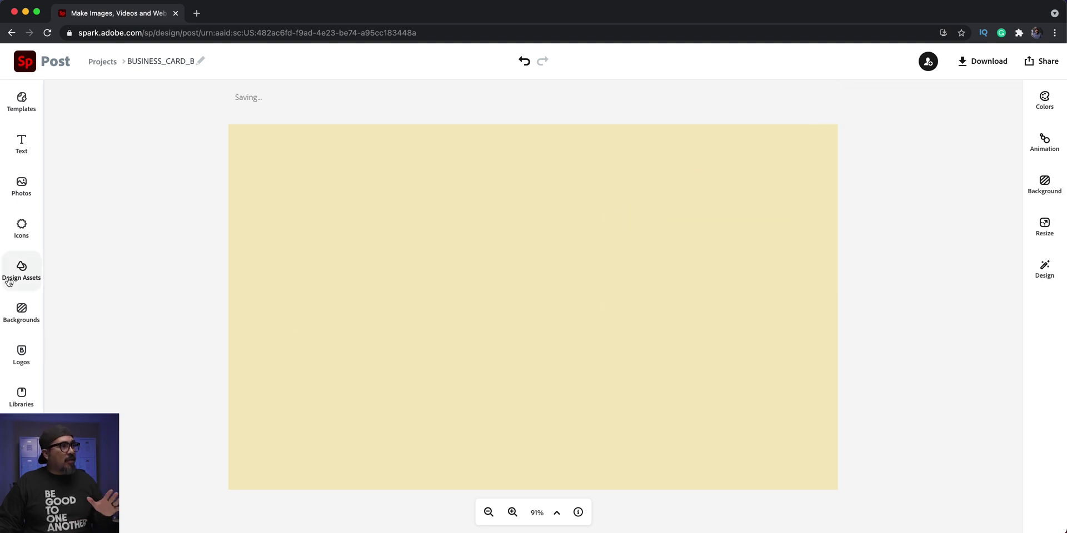
- Add the primary brand logo, enlarge it and position it on the card's left side
{"action": "left_click", "coordinate": [24, 345]}
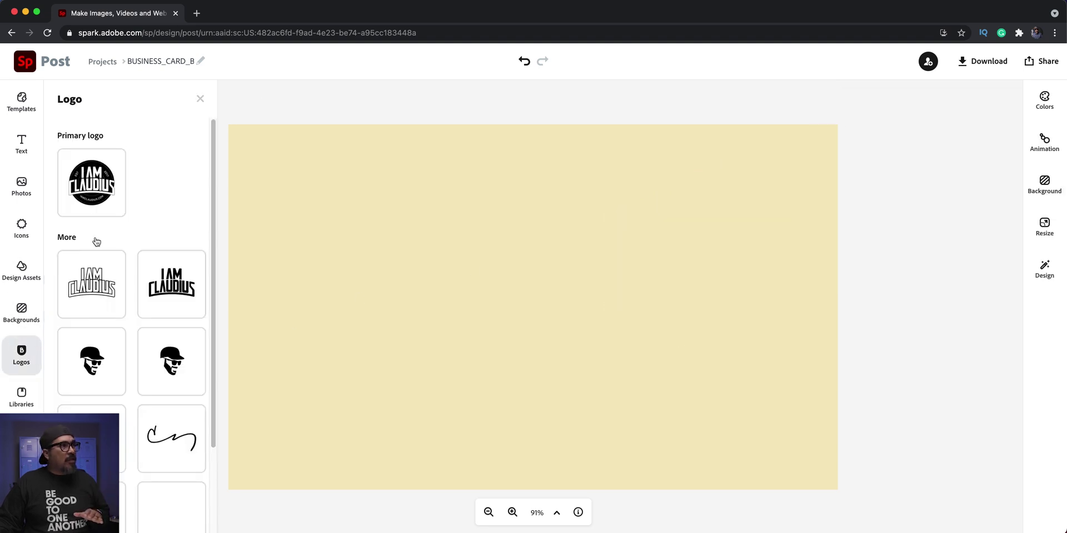
{"action": "left_click", "coordinate": [93, 179]}
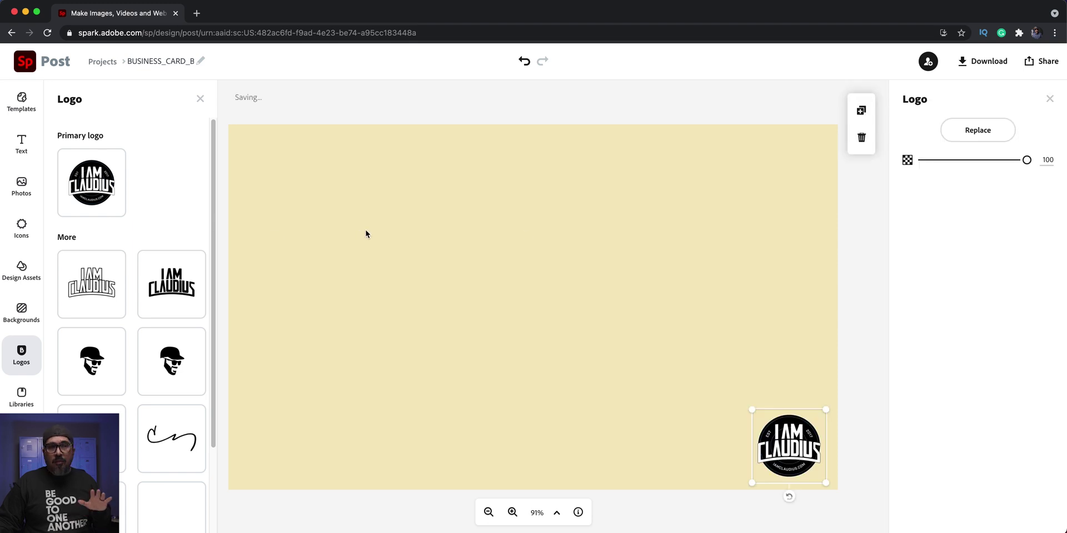
{"action": "left_click_drag", "start_coordinate": [751, 410], "coordinate": [669, 282]}
{"action": "left_click_drag", "start_coordinate": [715, 389], "coordinate": [309, 226]}
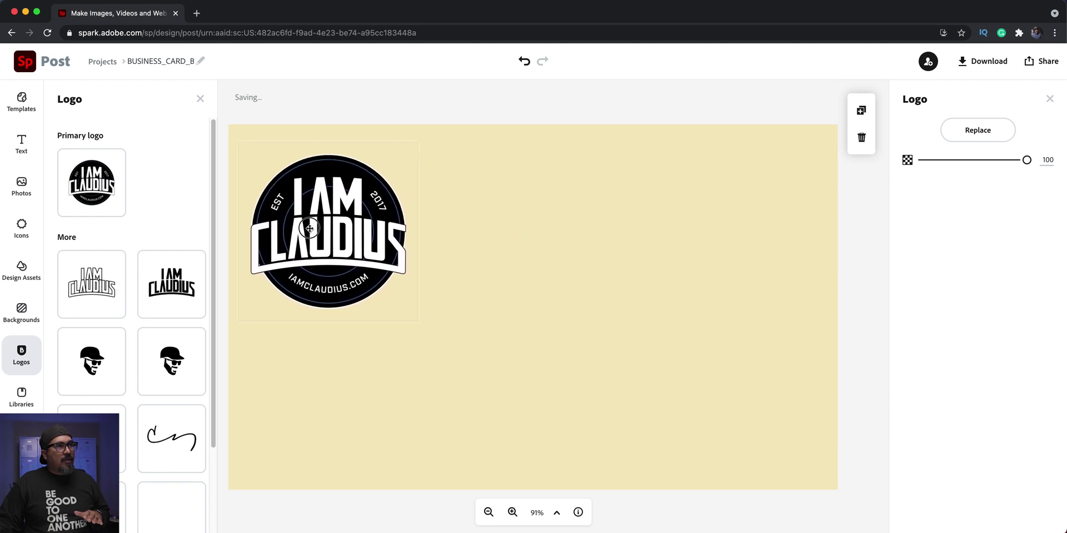
{"action": "left_click_drag", "start_coordinate": [418, 321], "coordinate": [519, 459]}
{"action": "mouse_move", "coordinate": [431, 327]}
{"action": "left_mouse_down"}
{"action": "mouse_move", "coordinate": [443, 376]}
{"action": "mouse_move", "coordinate": [435, 346]}
{"action": "left_mouse_up"}
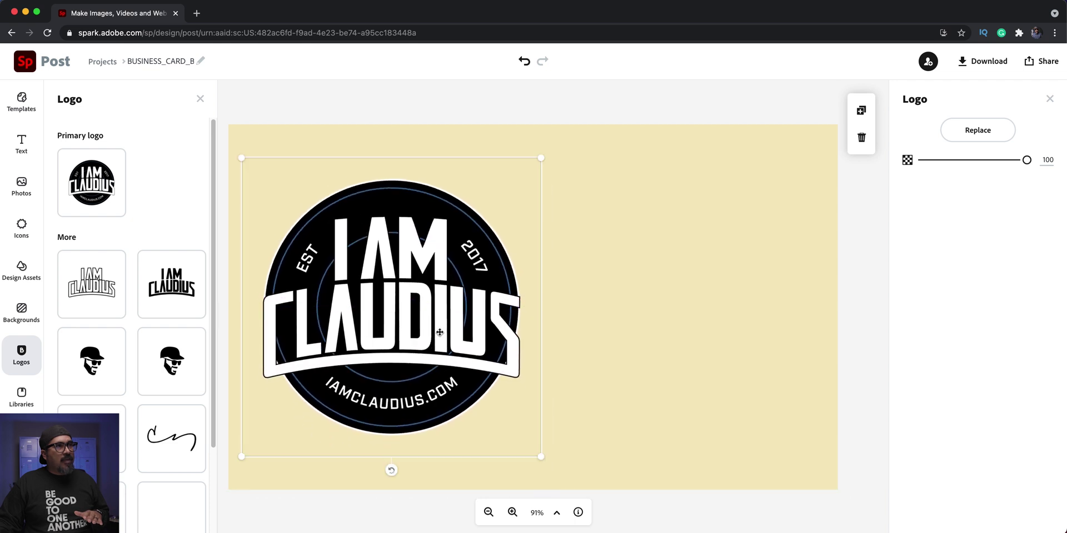
- Change the card background colour to white
{"action": "left_click", "coordinate": [681, 192]}
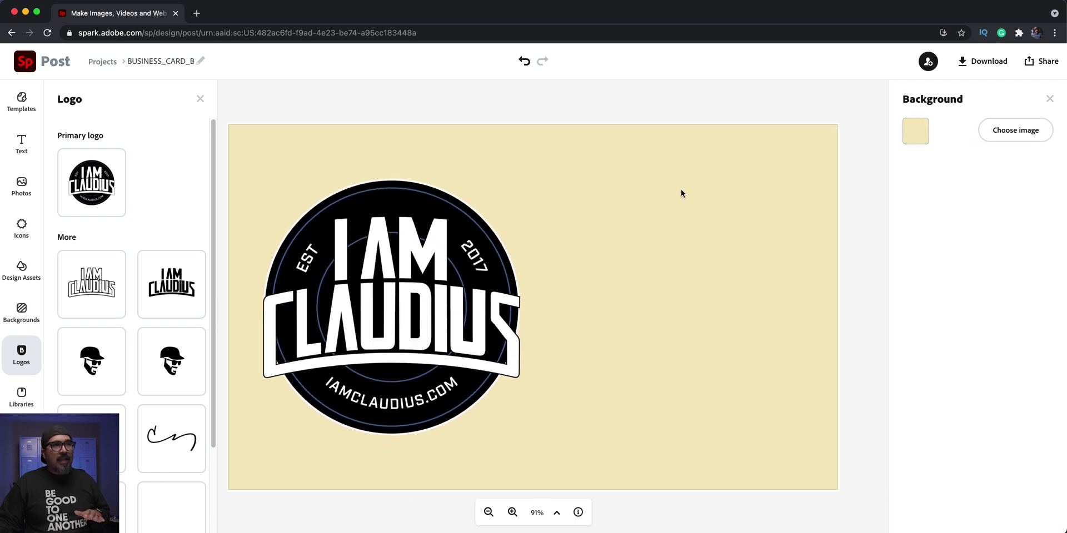
{"action": "left_click", "coordinate": [915, 136]}
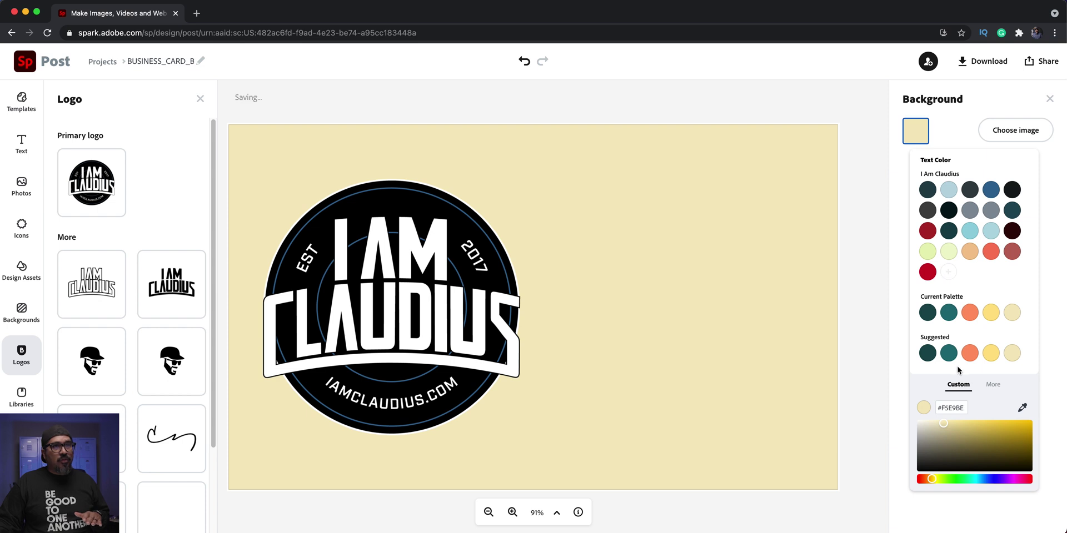
{"action": "left_click", "coordinate": [987, 384]}
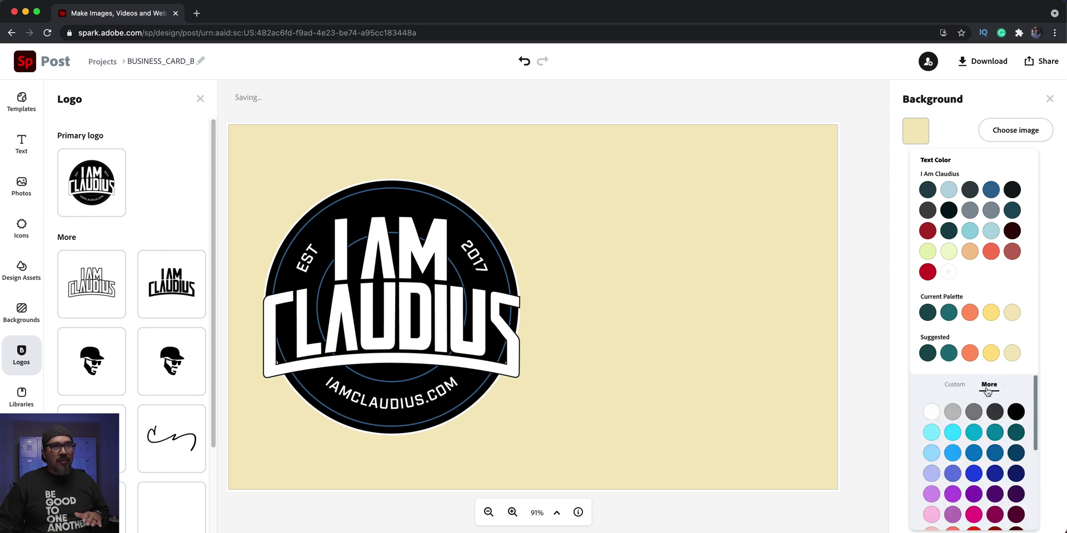
{"action": "left_click", "coordinate": [931, 412]}
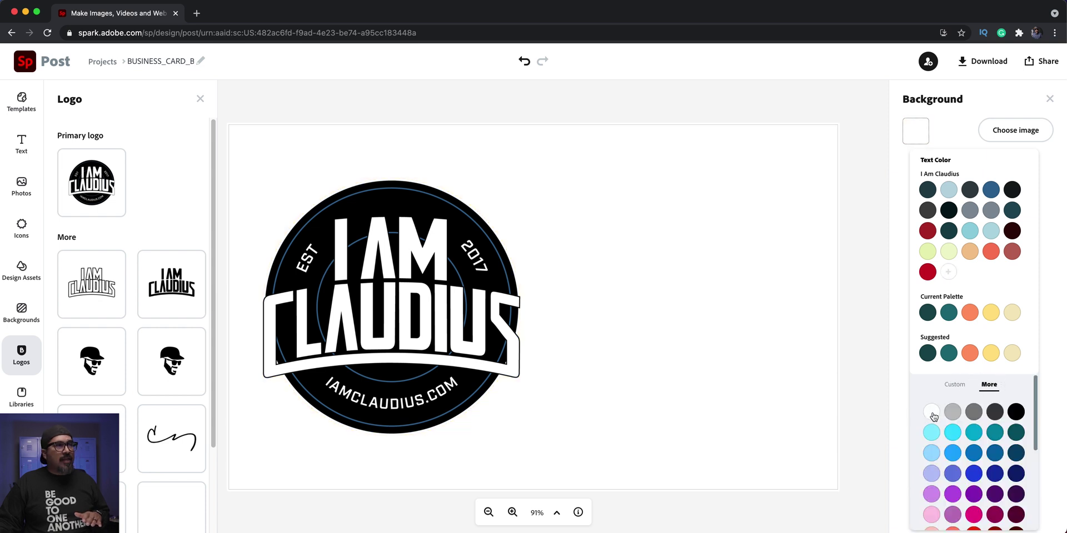
{"action": "left_click", "coordinate": [20, 158]}
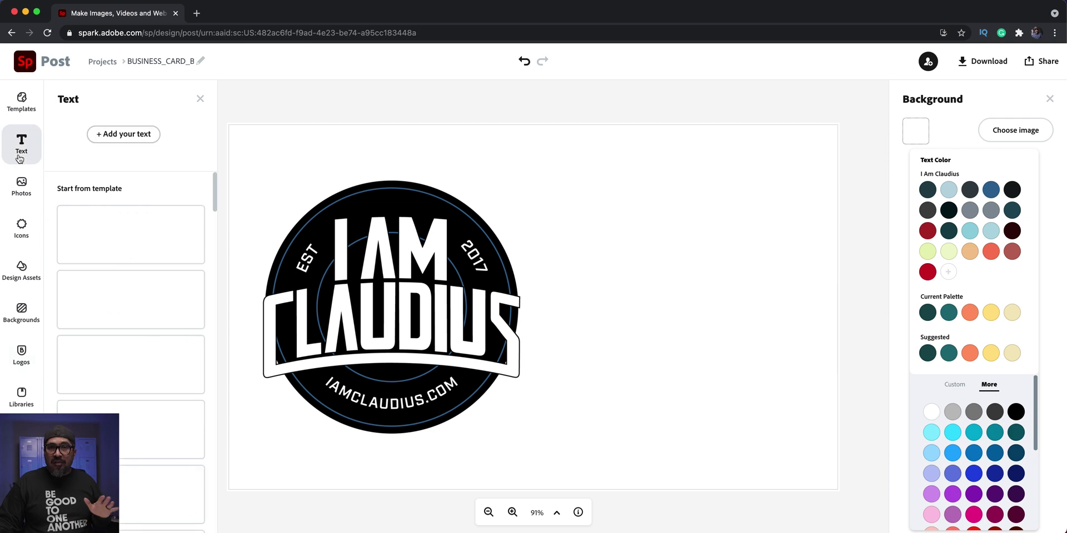
- Add a text block with the owner's full name and widen it onto one line
{"action": "left_click", "coordinate": [116, 137]}
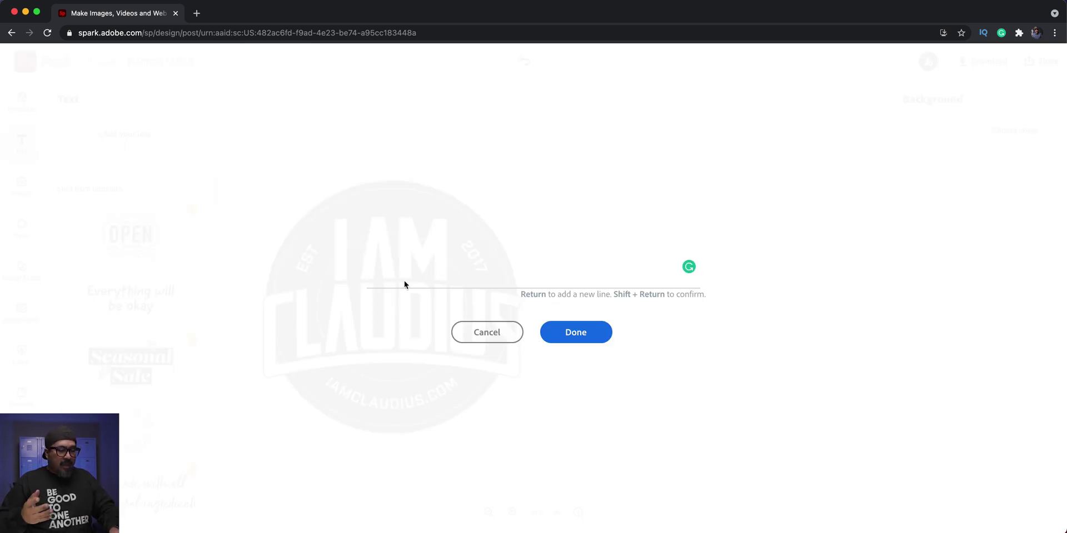
{"action": "type", "text": "Claudio ZAvala"}
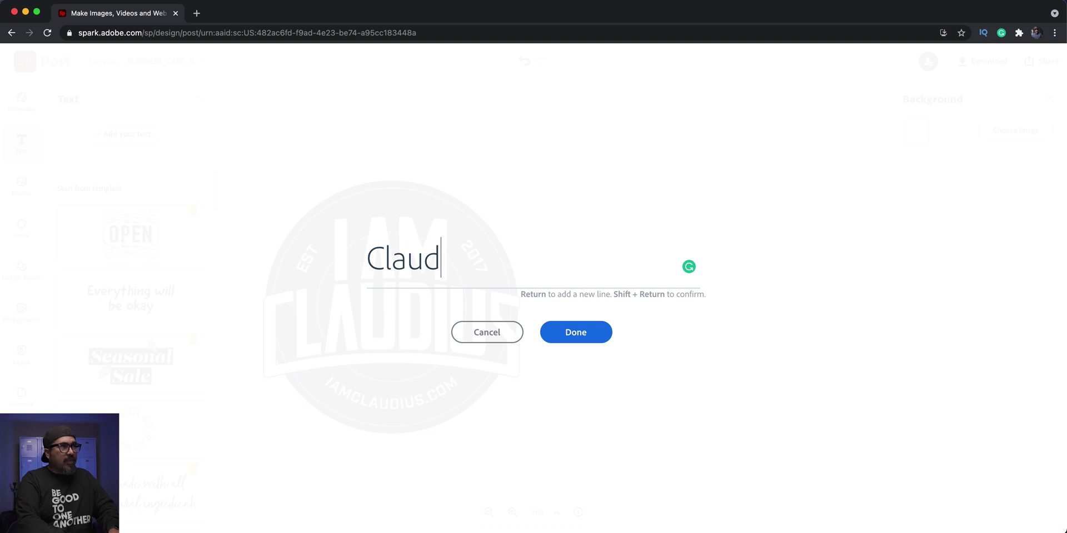
{"action": "key", "text": "BackSpace"}
{"action": "key", "text": "BackSpace"}
{"action": "key", "text": "BackSpace"}
{"action": "key", "text": "BackSpace"}
{"action": "key", "text": "BackSpace"}
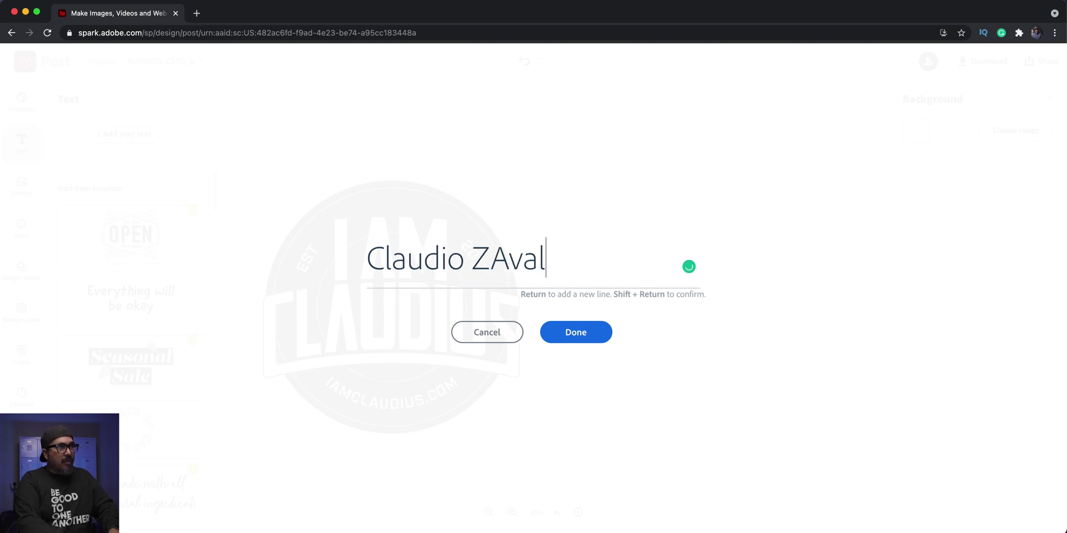
{"action": "type", "text": "avala Jr"}
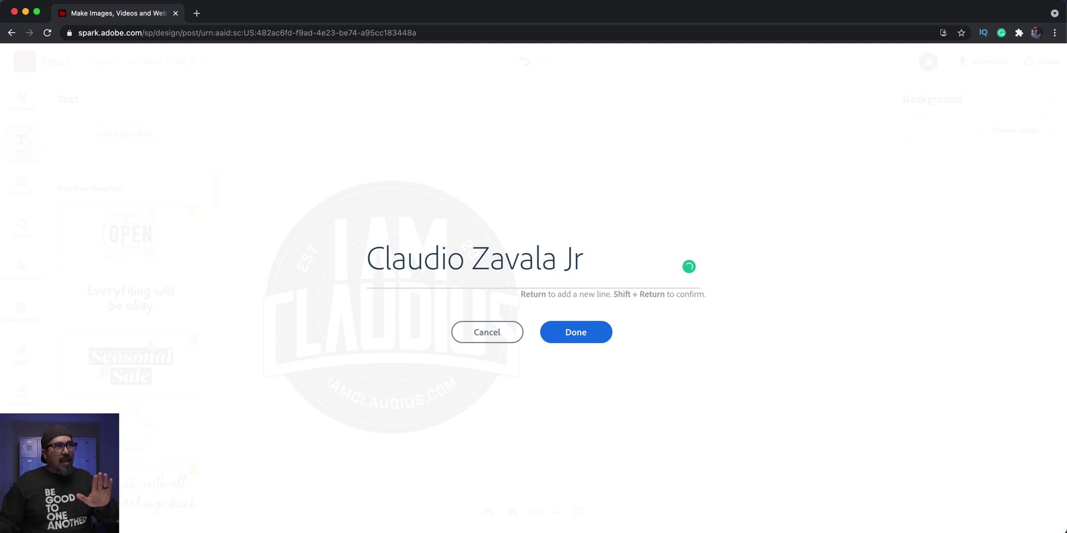
{"action": "left_click", "coordinate": [560, 340]}
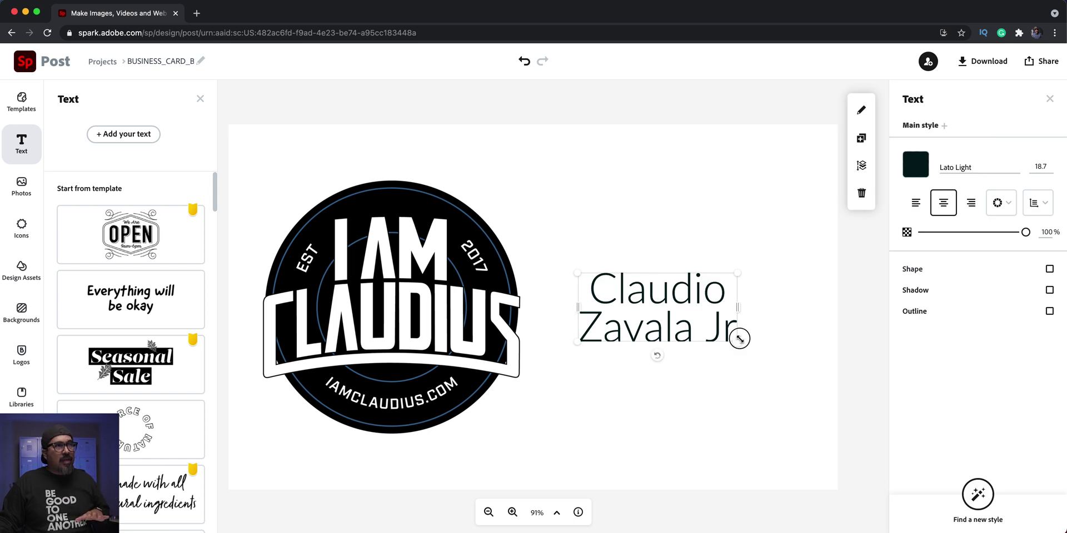
{"action": "left_click_drag", "start_coordinate": [739, 341], "coordinate": [782, 252]}
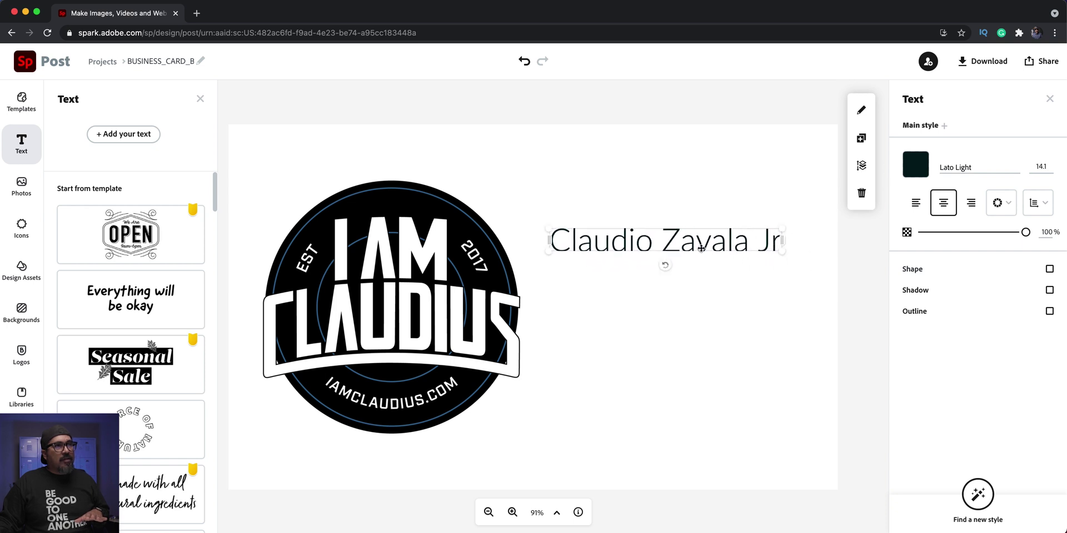
- Nudge the name slightly and set its font to Industry Inc Base
{"action": "double_click", "coordinate": [701, 247]}
{"action": "left_click", "coordinate": [505, 331]}
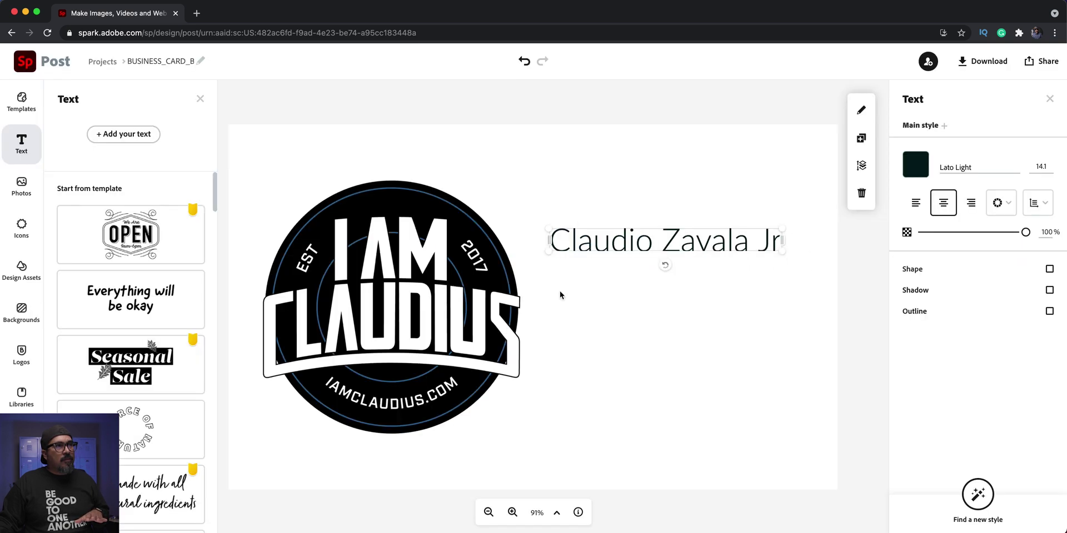
{"action": "left_click_drag", "start_coordinate": [625, 244], "coordinate": [632, 252]}
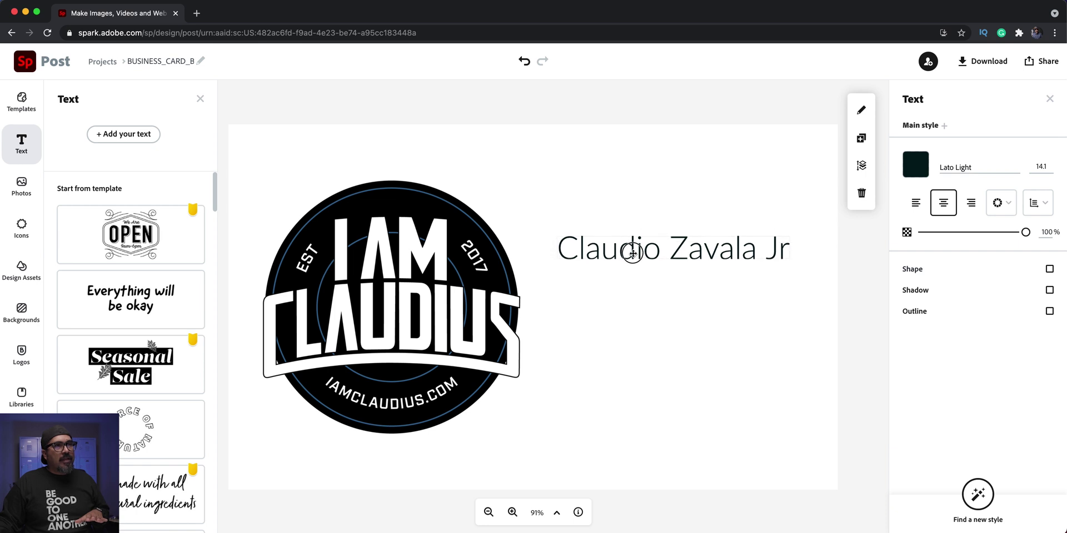
{"action": "left_click", "coordinate": [1014, 166]}
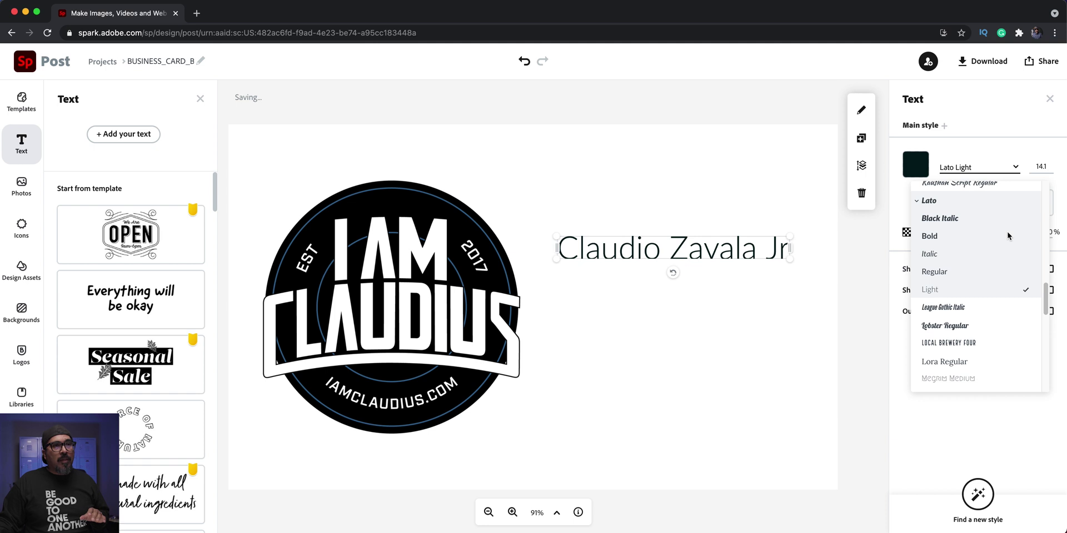
{"action": "scroll", "coordinate": [1007, 236], "scroll_direction": "up", "scroll_amount": 10}
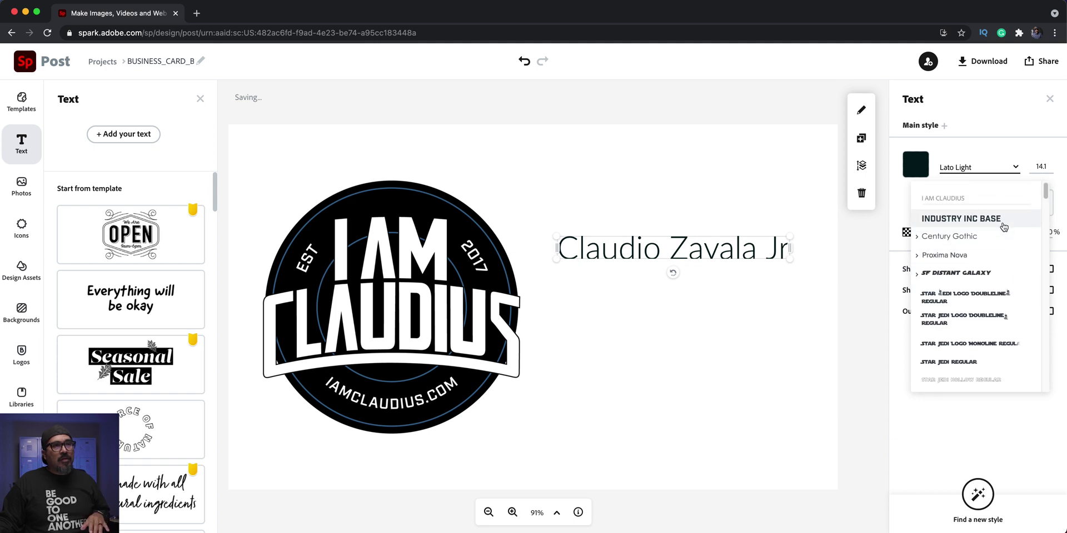
{"action": "left_click", "coordinate": [1003, 225]}
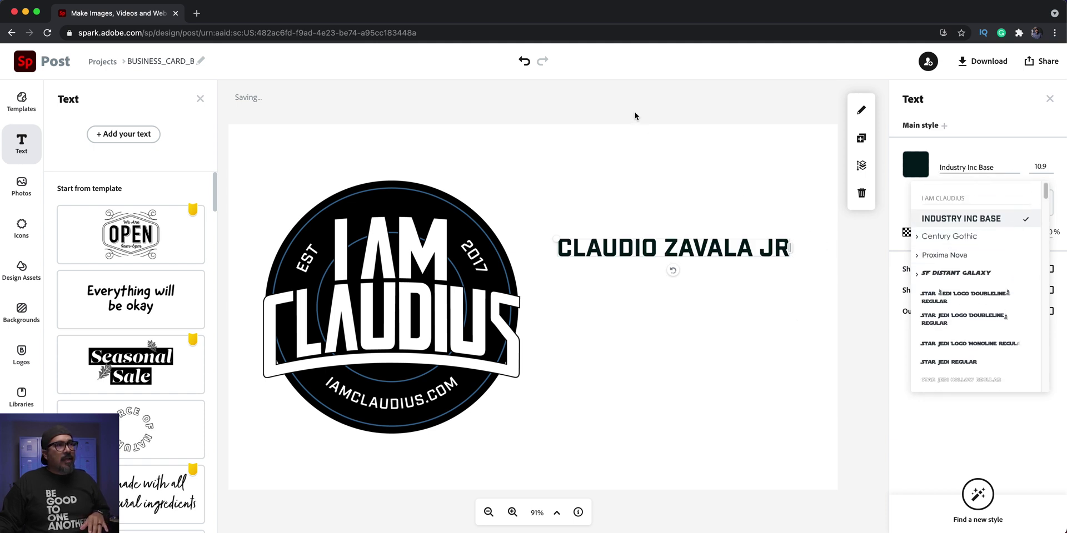
- Duplicate the name line, place the copy just below it and open it for editing
{"action": "left_click", "coordinate": [861, 137]}
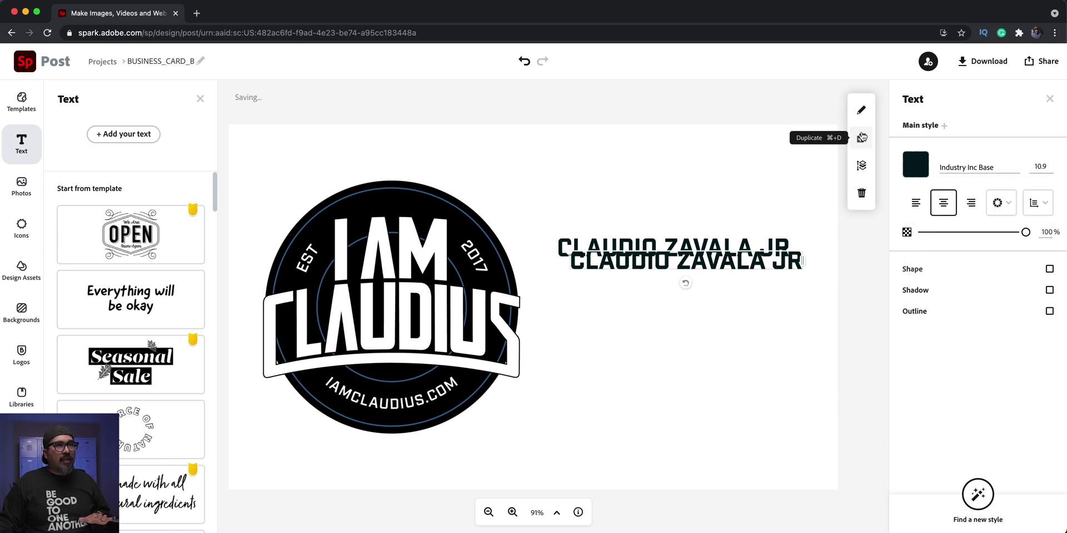
{"action": "left_click_drag", "start_coordinate": [715, 262], "coordinate": [703, 280]}
{"action": "double_click", "coordinate": [703, 277]}
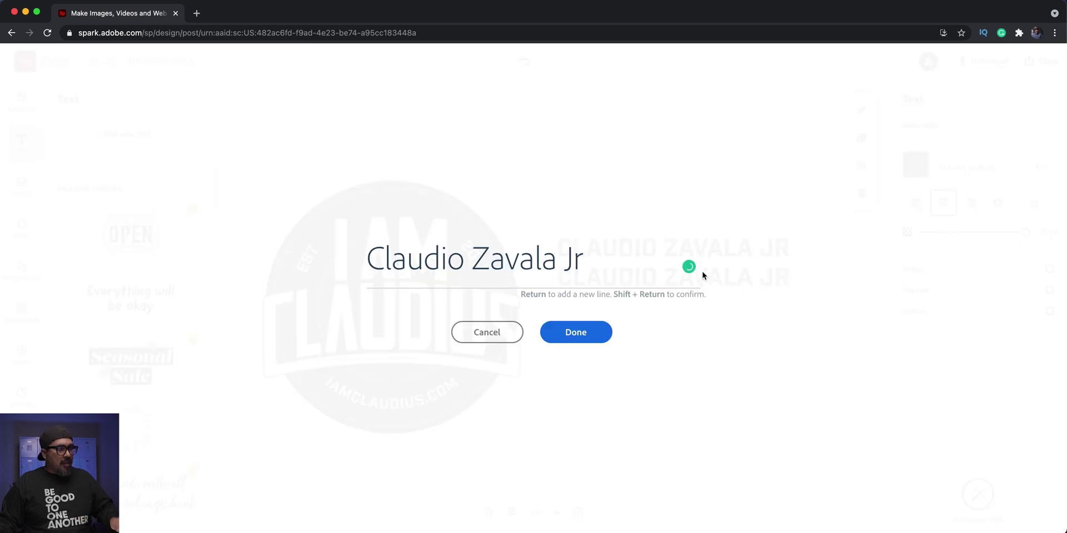
- Replace the copied text with 'Creator • YouTuber • Photography' and confirm it
{"action": "key", "text": "super+a"}
{"action": "type", "text": "C"}
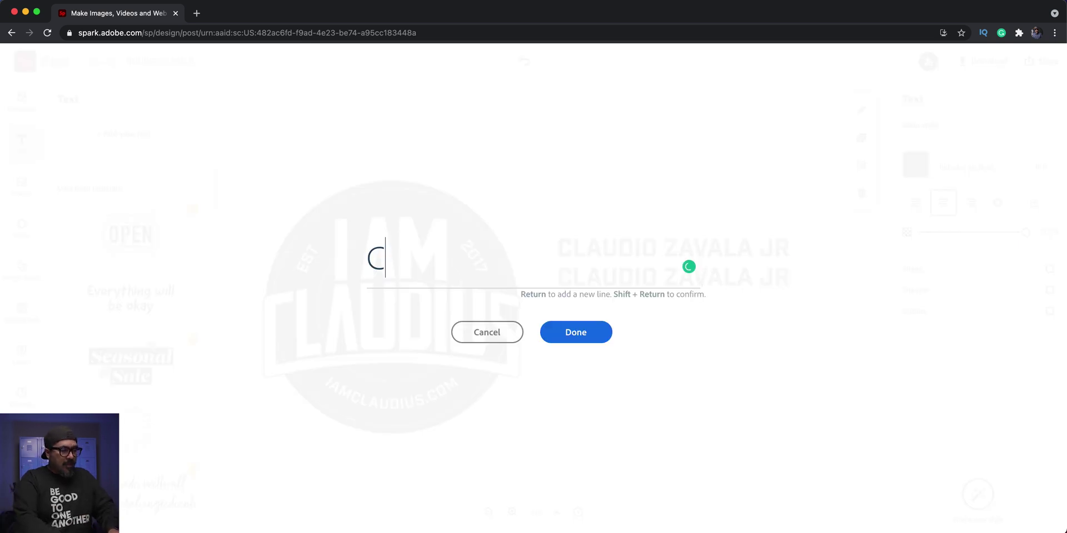
{"action": "type", "text": "reator "}
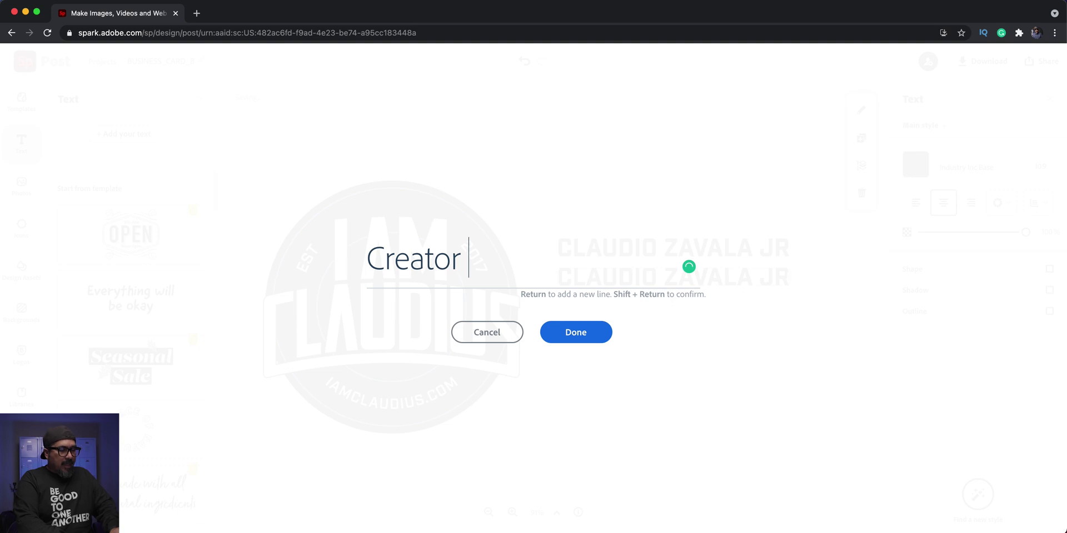
{"action": "type", "text": "• "}
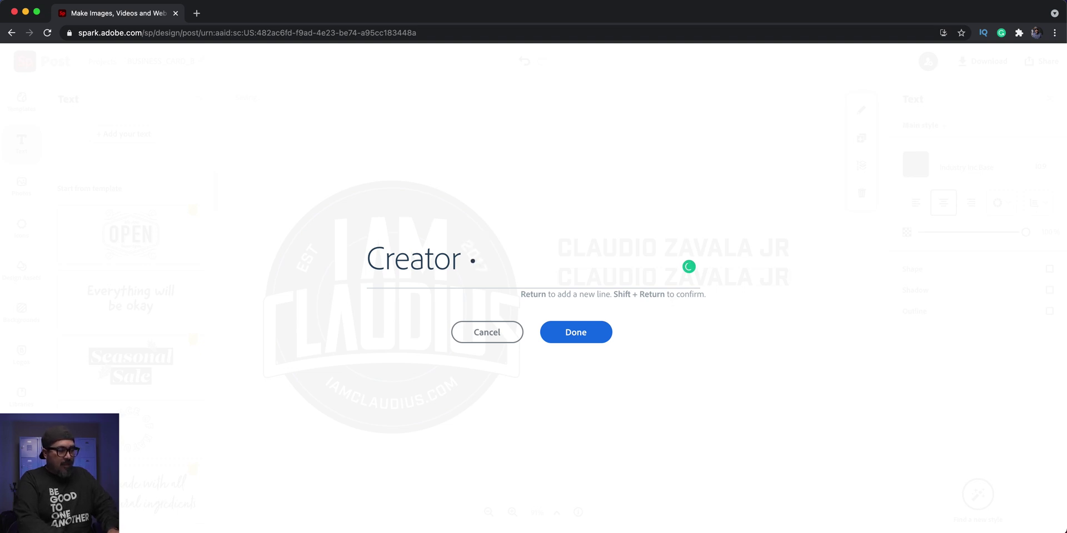
{"action": "type", "text": "YouTUBE"}
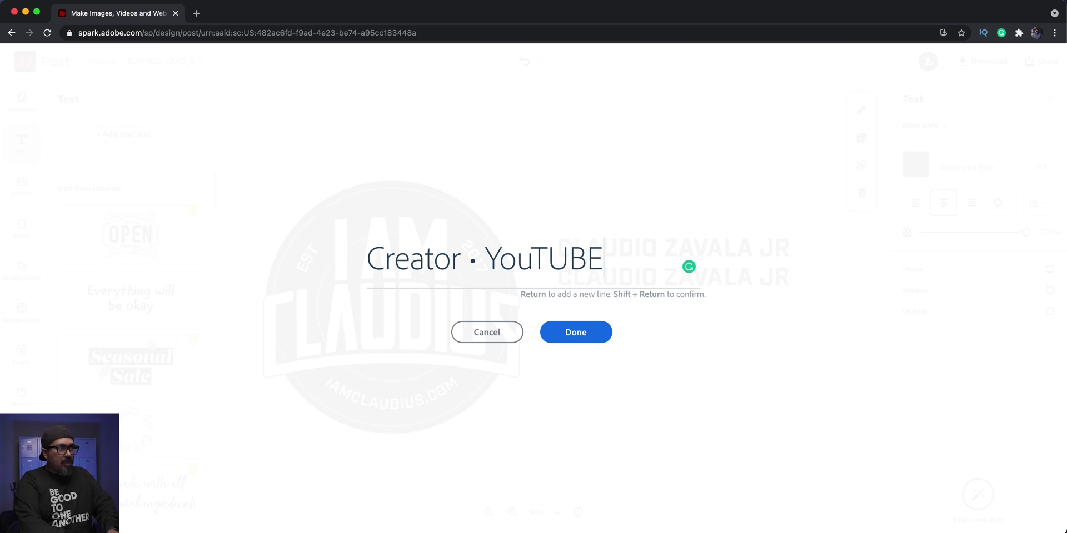
{"action": "type", "text": "r"}
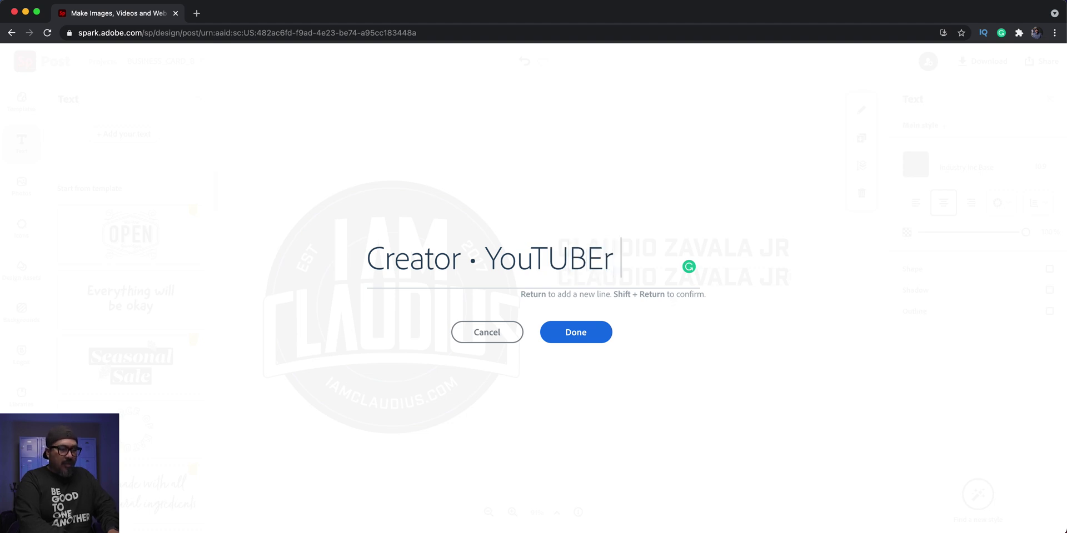
{"action": "type", "text": " •"}
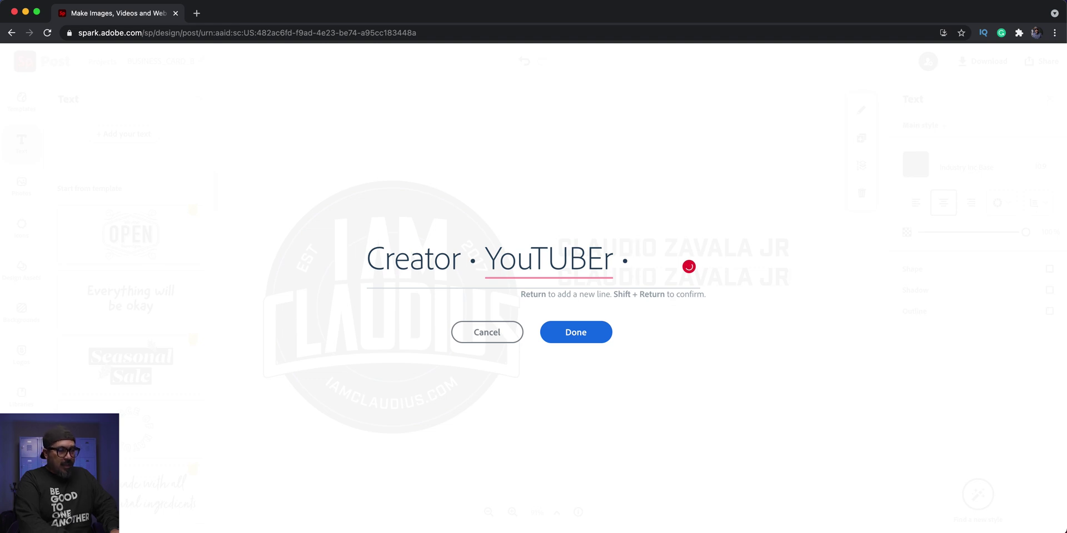
{"action": "type", "text": "Photo"}
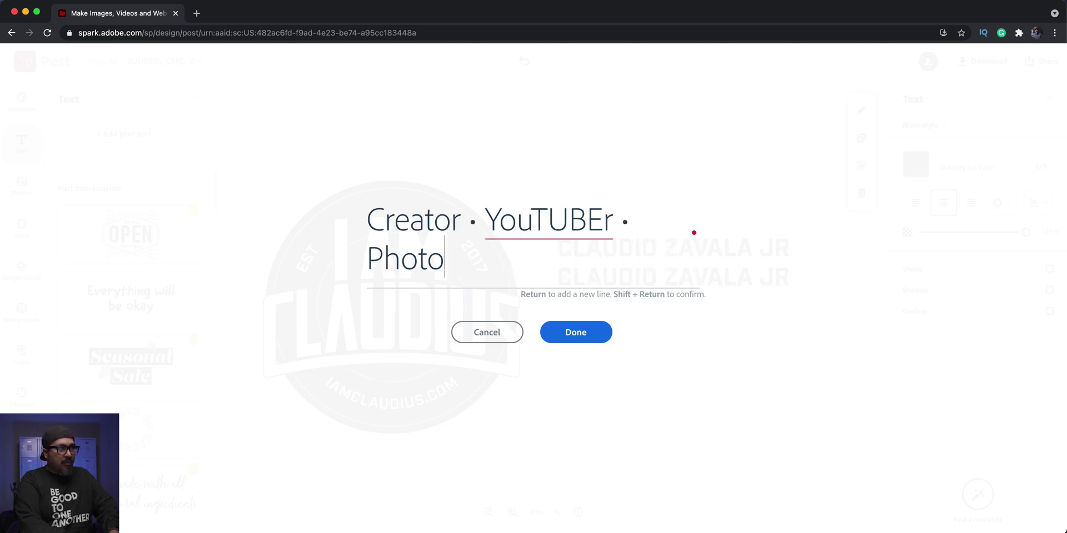
{"action": "type", "text": "graphy"}
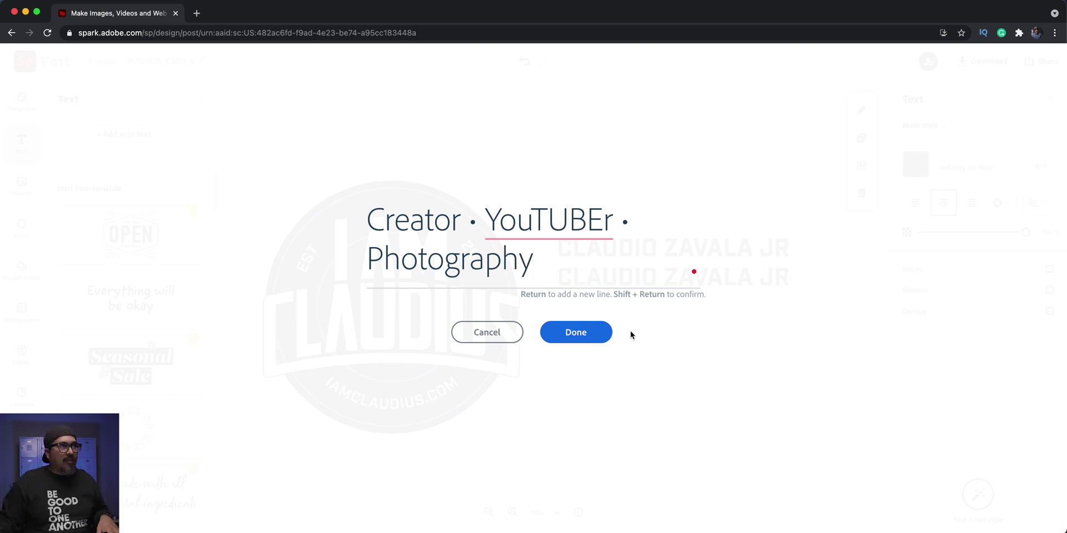
{"action": "left_click", "coordinate": [575, 332]}
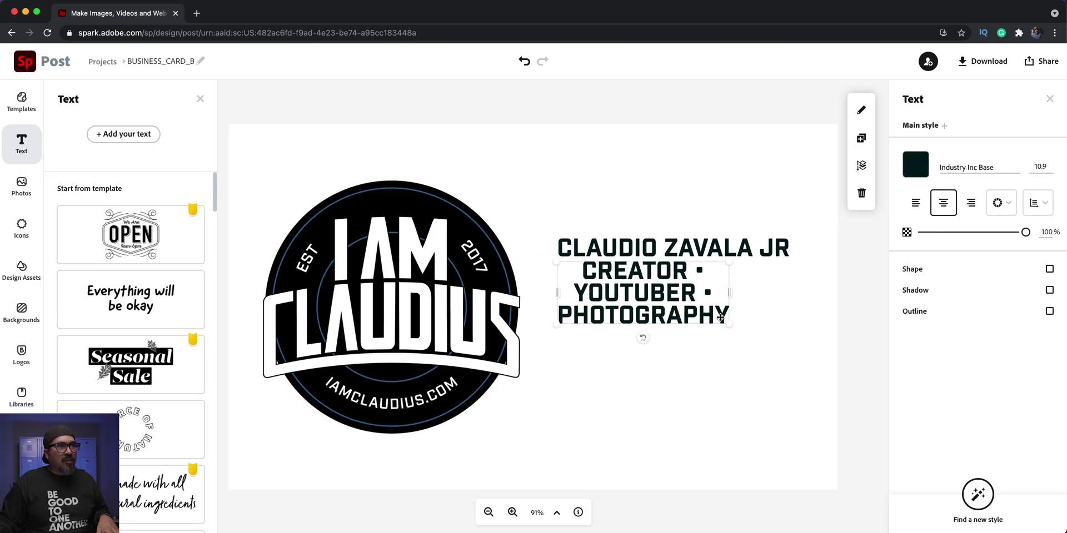
- Fit the title onto one line at size 5.6, left-aligned under the name
{"action": "left_click_drag", "start_coordinate": [724, 317], "coordinate": [808, 275]}
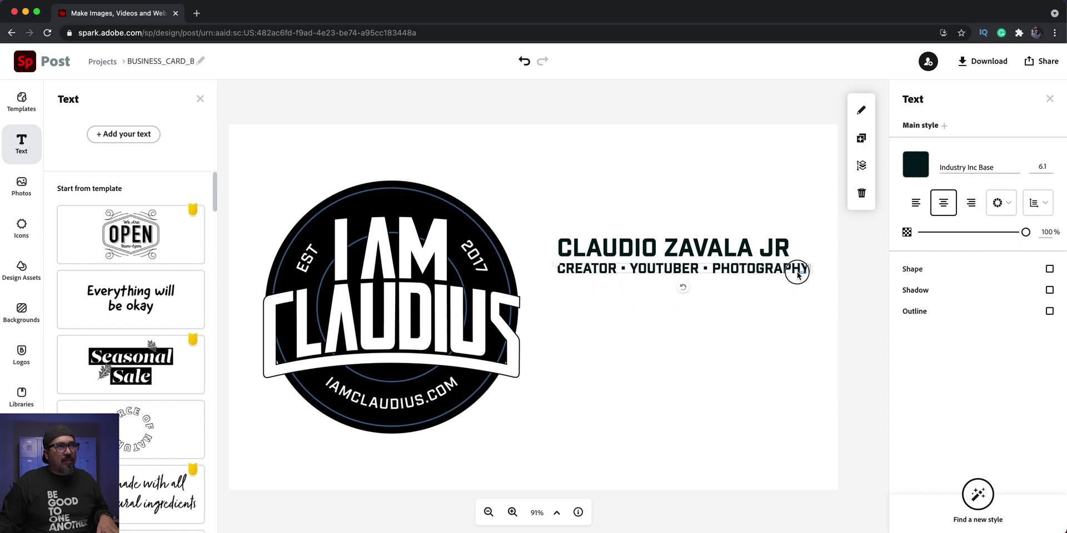
{"action": "left_click_drag", "start_coordinate": [557, 262], "coordinate": [575, 267]}
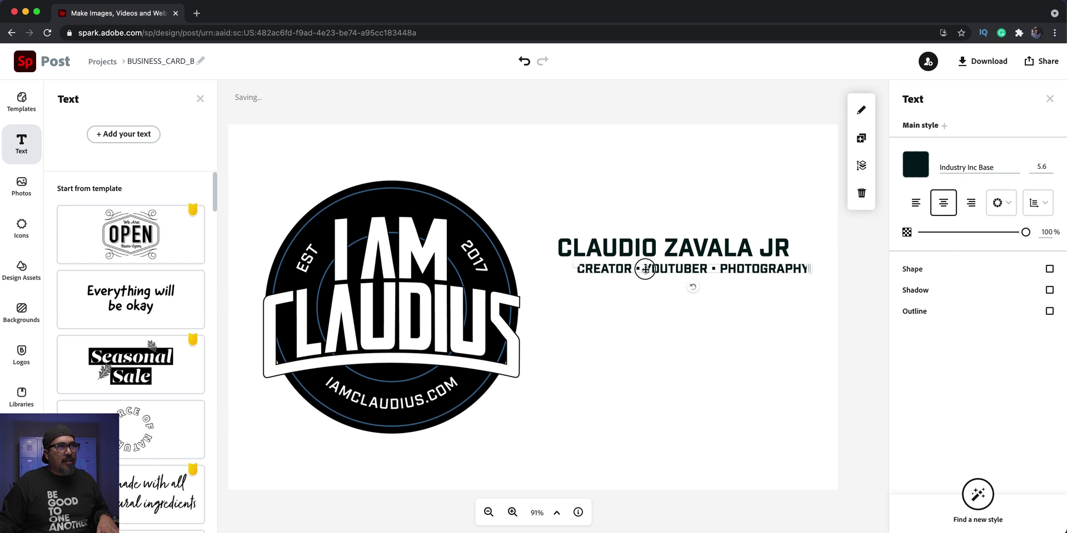
{"action": "left_click_drag", "start_coordinate": [642, 269], "coordinate": [626, 268]}
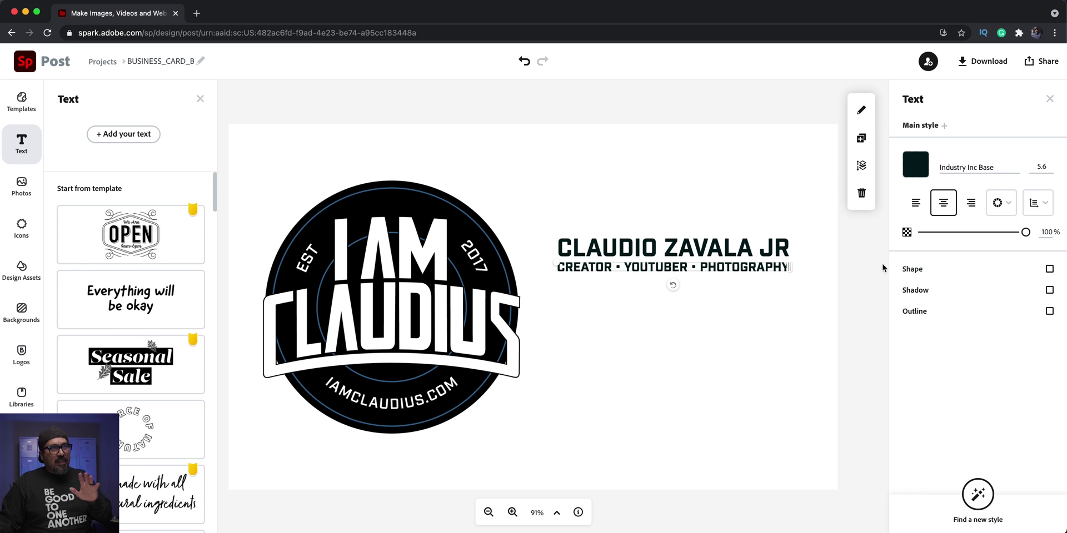
{"action": "key", "text": "super+z"}
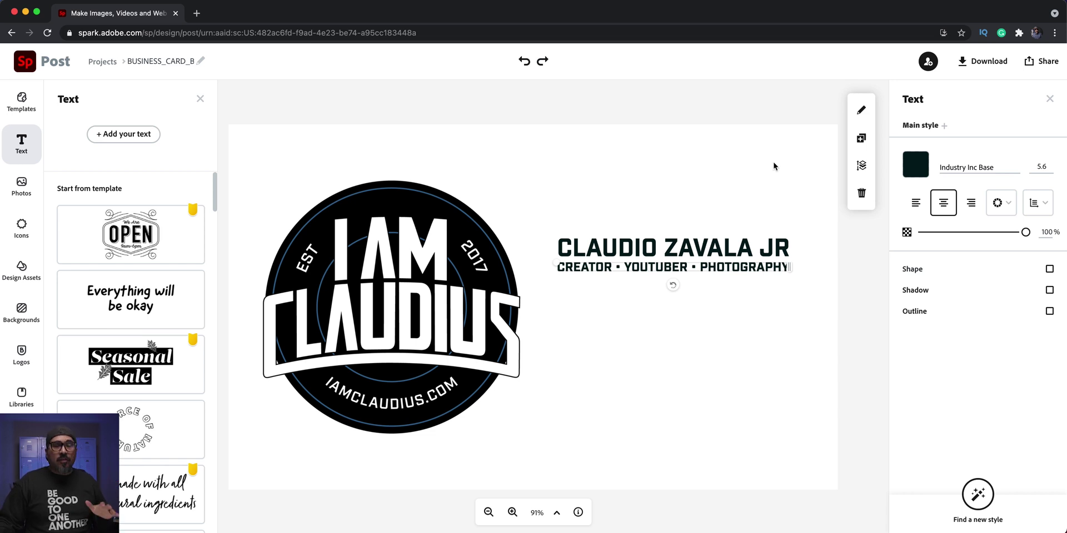
- Duplicate the title line below itself and change the copy to the e-mail address
{"action": "left_click", "coordinate": [861, 137]}
{"action": "left_click_drag", "start_coordinate": [727, 276], "coordinate": [717, 310]}
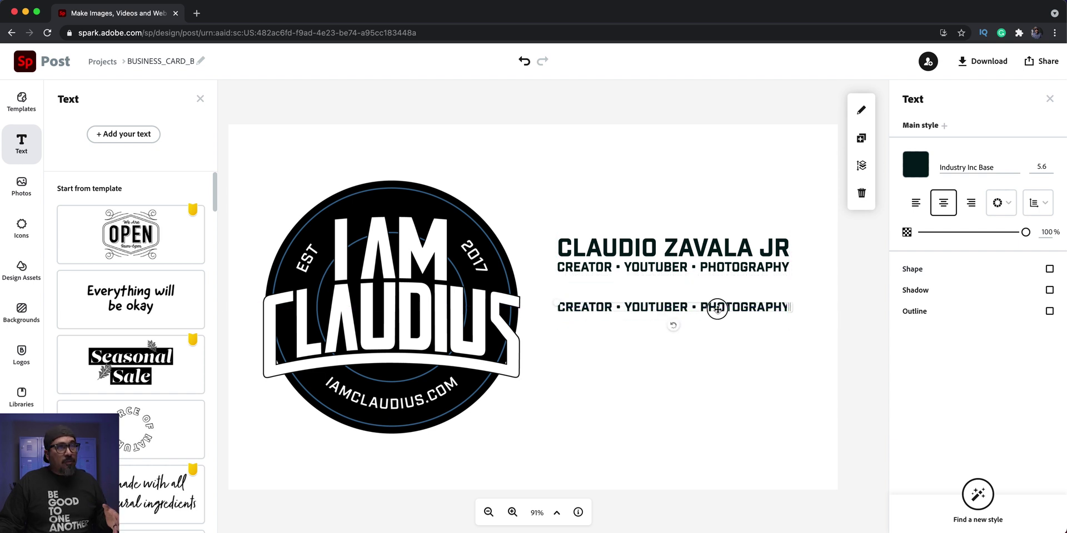
{"action": "double_click", "coordinate": [717, 310]}
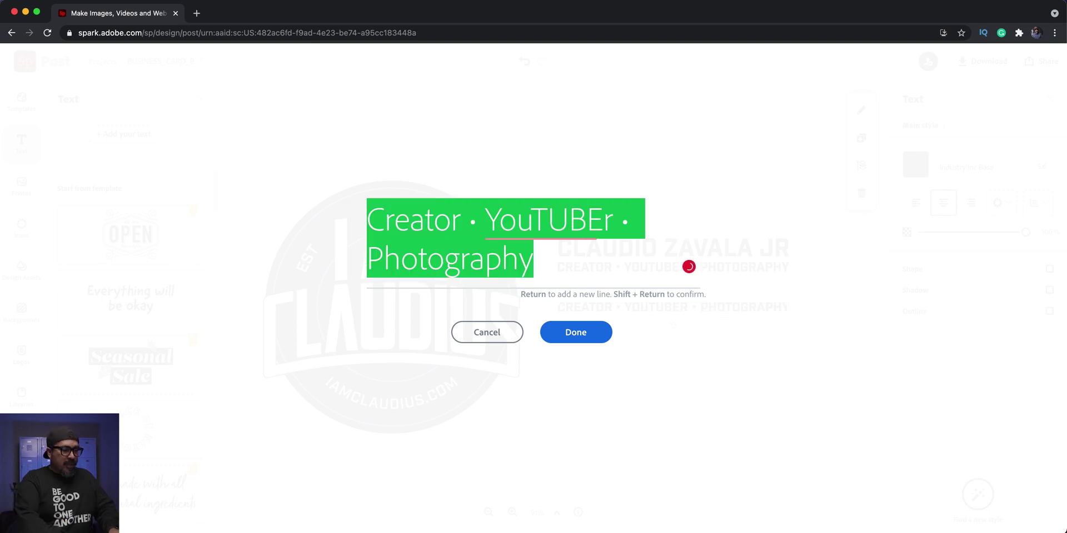
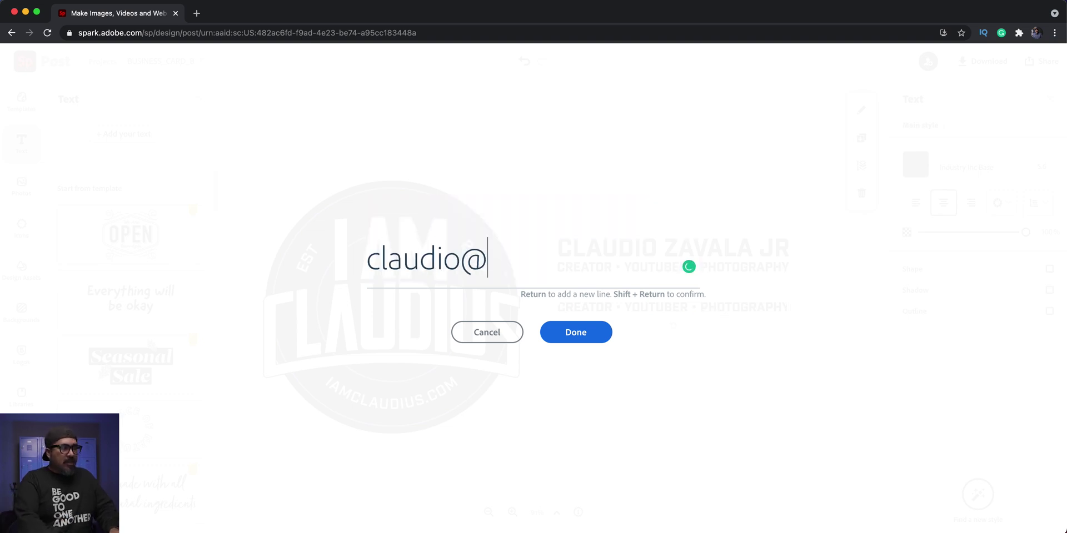
{"action": "key", "text": "Left"}
{"action": "key", "text": "Left"}
{"action": "key", "text": "Left"}
{"action": "key", "text": "Left"}
{"action": "key", "text": "Left"}
{"action": "key", "text": "Left"}
{"action": "key", "text": "Left"}
{"action": "key", "text": "Left"}
{"action": "key", "text": "Left"}
{"action": "key", "text": "Left"}
{"action": "key", "text": "Left"}
{"action": "key", "text": "Left"}
{"action": "key", "text": "Left"}
{"action": "key", "text": "Left"}
{"action": "key", "text": "Left"}
{"action": "key", "text": "Left"}
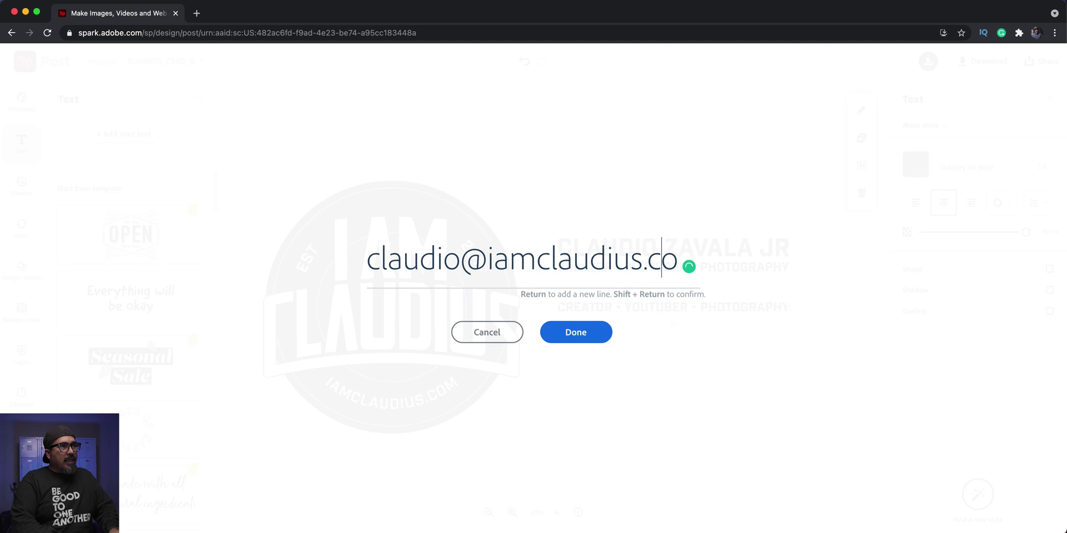
{"action": "key", "text": "Left"}
{"action": "key", "text": "Left"}
{"action": "key", "text": "Left"}
{"action": "key", "text": "Left"}
{"action": "key", "text": "Left"}
{"action": "key", "text": "Left"}
{"action": "type", "text": "e"}
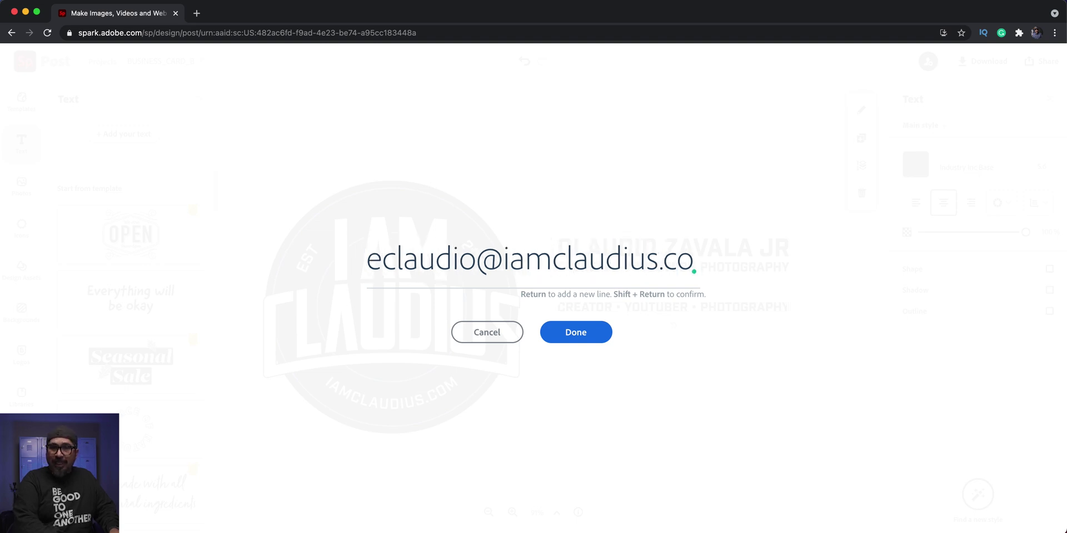
{"action": "key", "text": "BackSpace"}
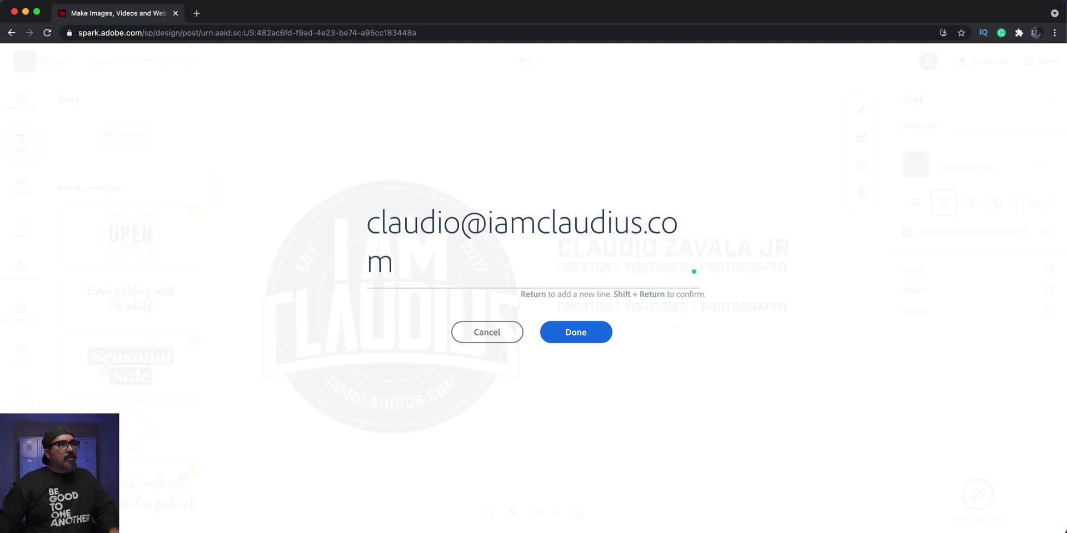
{"action": "left_click", "coordinate": [600, 336]}
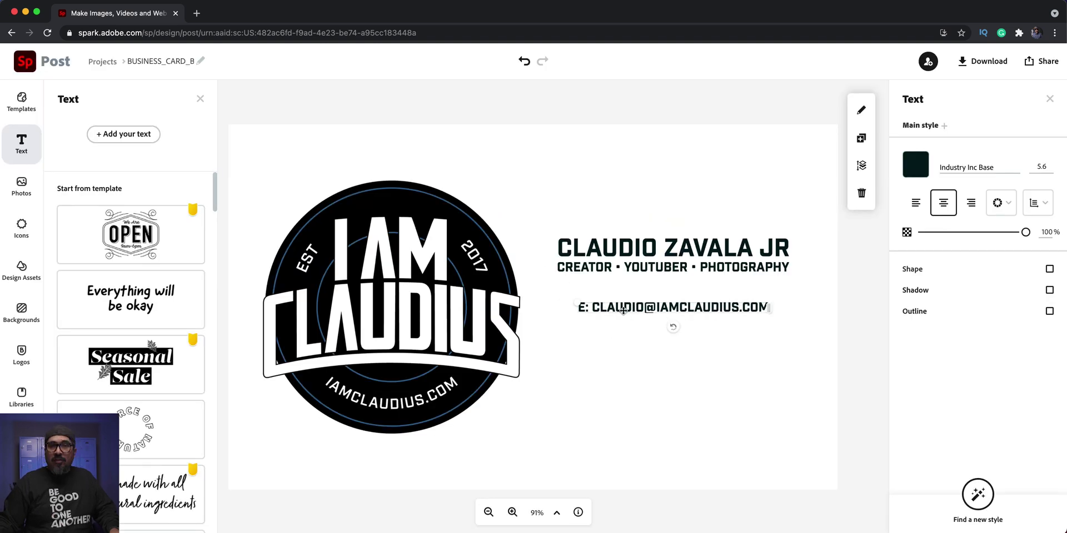
{"action": "left_click", "coordinate": [861, 138]}
- Move the duplicated e-mail line down and replace its text with the social media handle
{"action": "left_click_drag", "start_coordinate": [726, 321], "coordinate": [710, 347]}
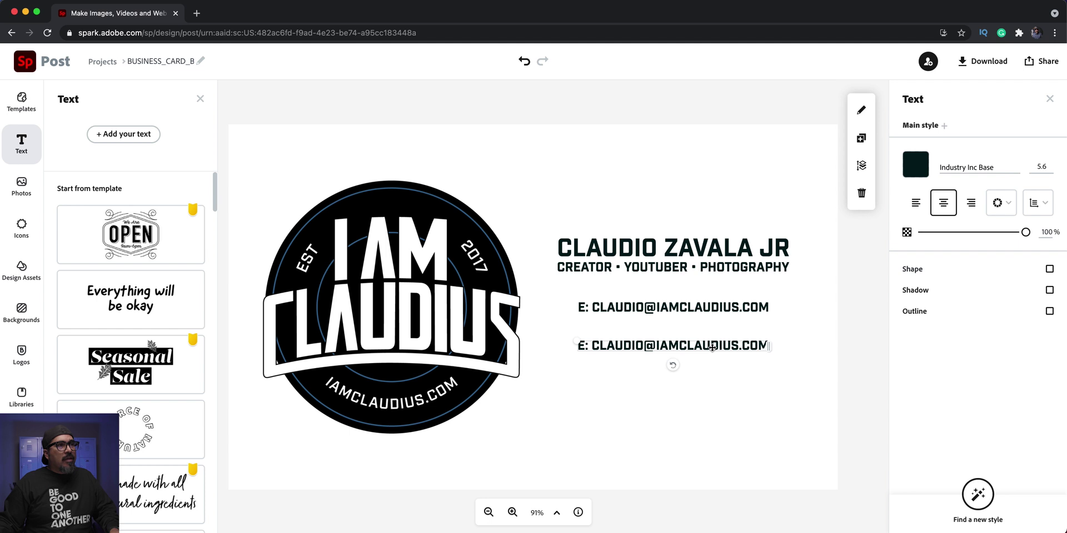
{"action": "double_click", "coordinate": [711, 347]}
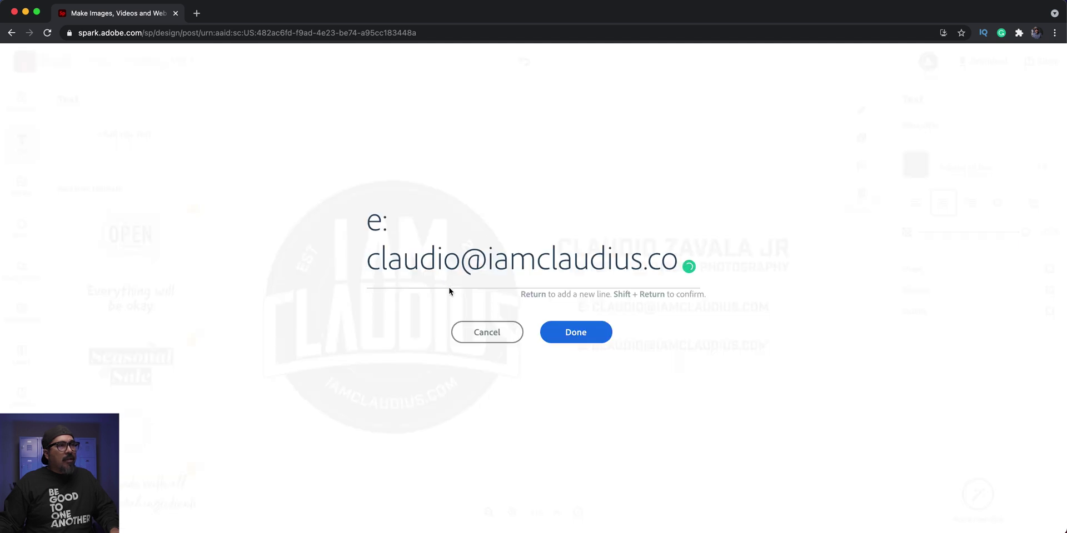
{"action": "left_click", "coordinate": [571, 257]}
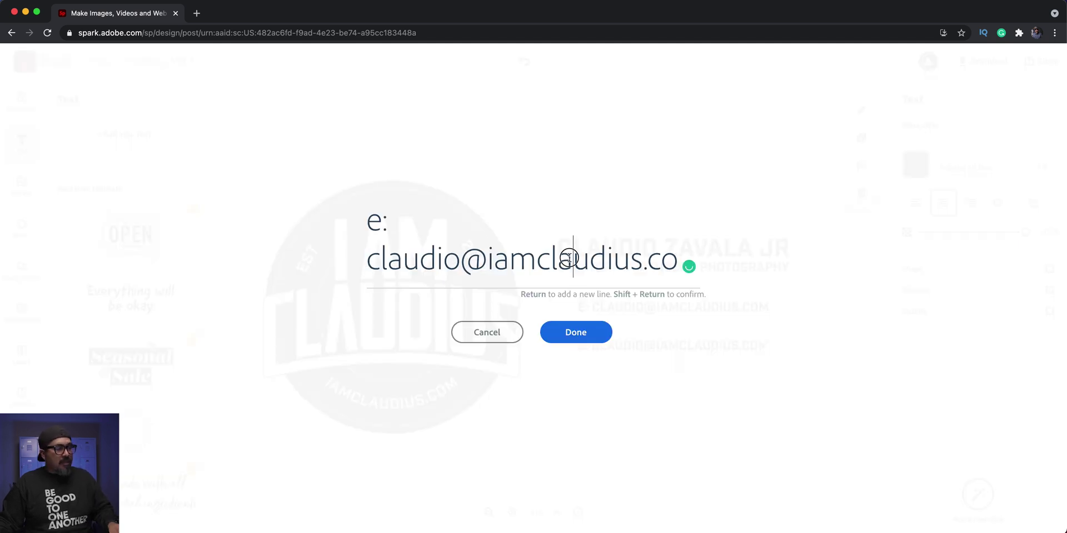
{"action": "key", "text": "super+a"}
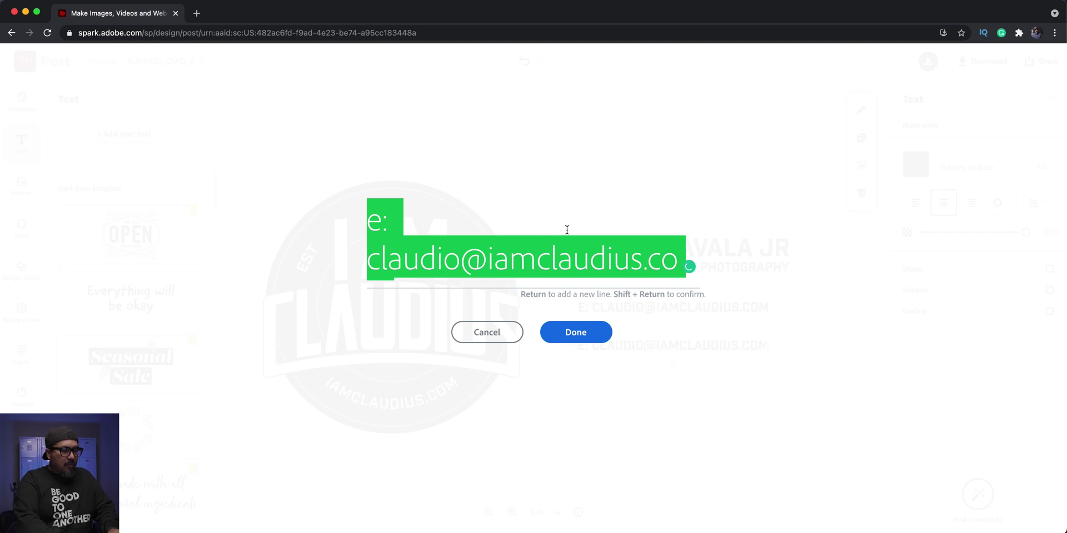
{"action": "type", "text": "@Claudio"}
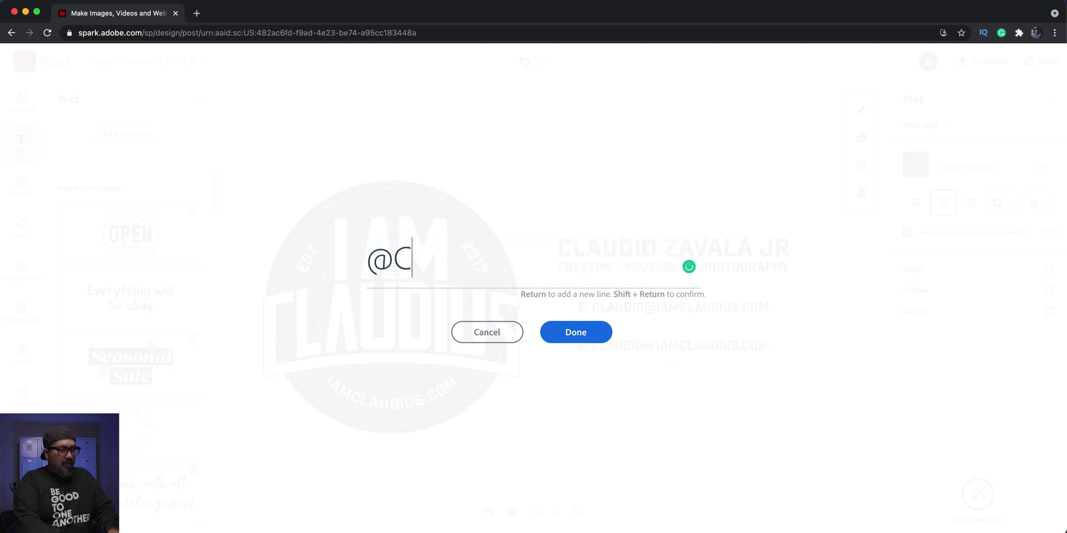
{"action": "key", "text": "BackSpace"}
{"action": "key", "text": "BackSpace"}
{"action": "key", "text": "BackSpace"}
{"action": "key", "text": "BackSpace"}
{"action": "key", "text": "BackSpace"}
{"action": "key", "text": "BackSpace"}
{"action": "key", "text": "BackSpace"}
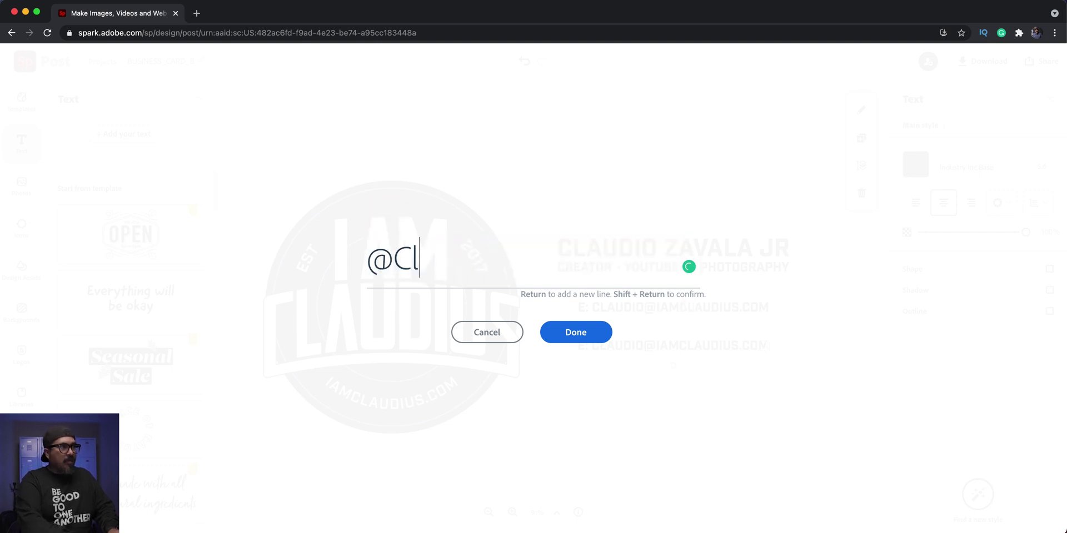
{"action": "type", "text": "claud"}
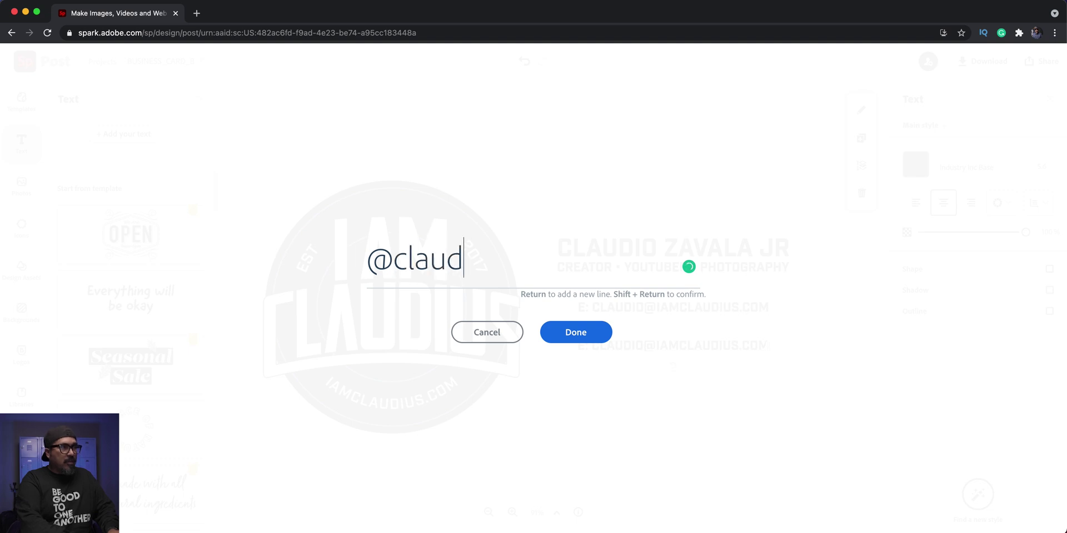
{"action": "type", "text": "iozavalajr"}
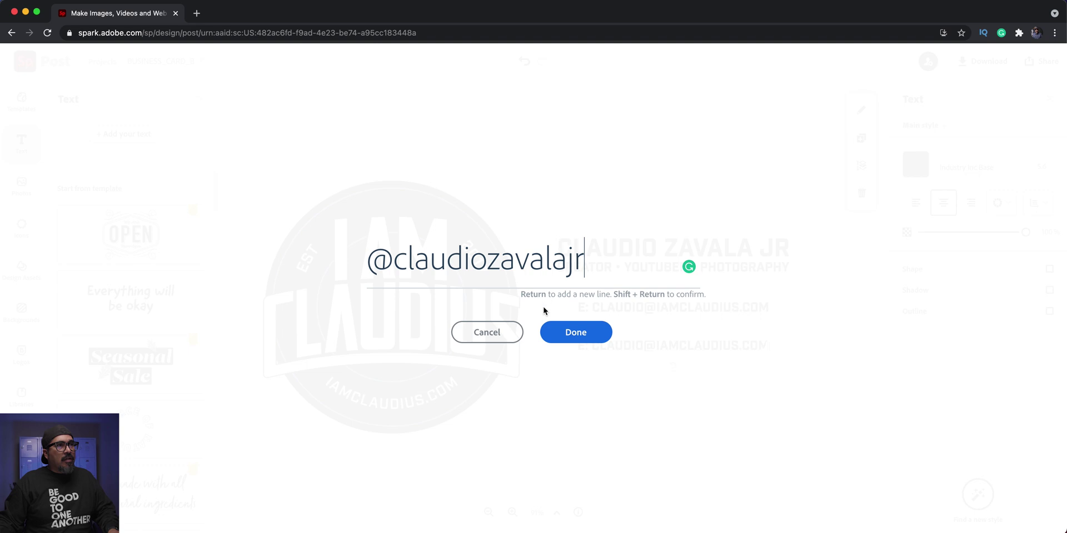
{"action": "left_click", "coordinate": [543, 329]}
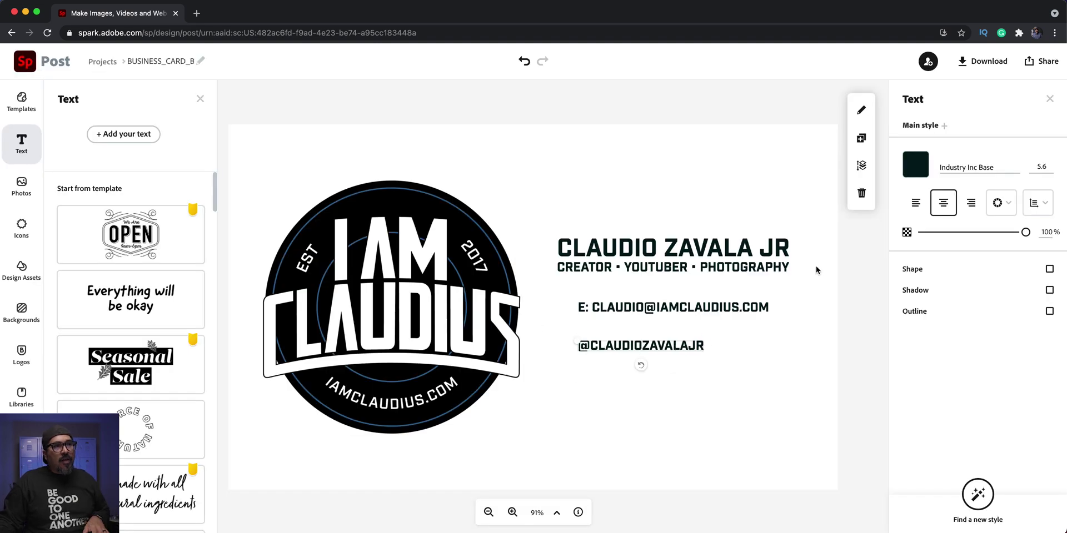
- Give the handle line a blue Instagram icon shape and shift it slightly right
{"action": "left_click", "coordinate": [1048, 270]}
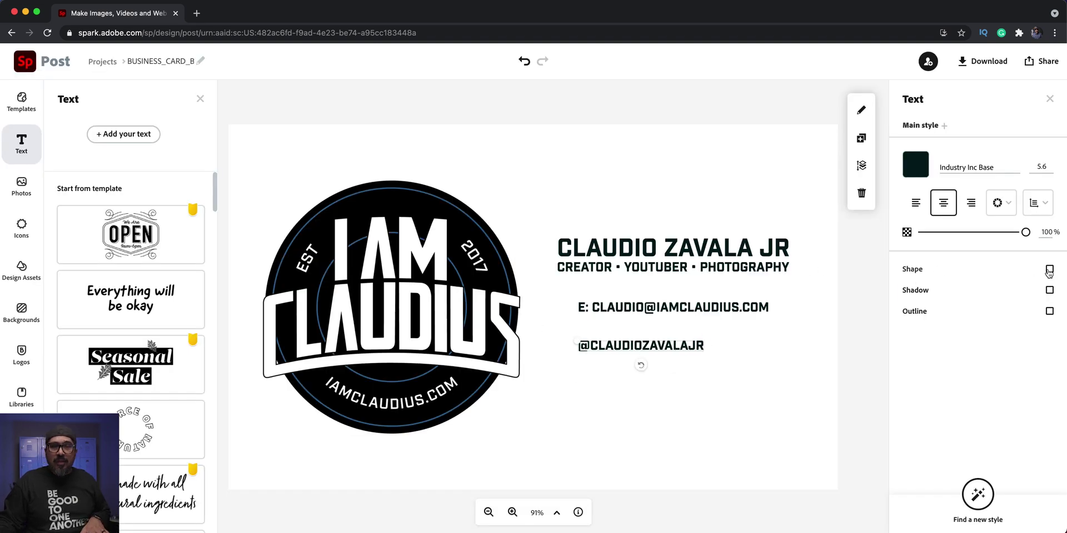
{"action": "left_click", "coordinate": [919, 303]}
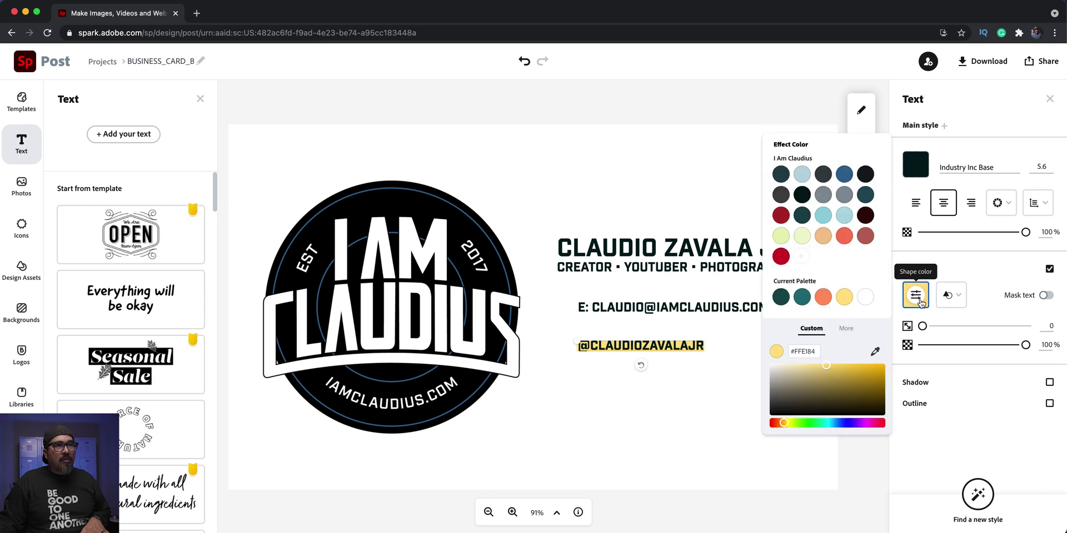
{"action": "left_click", "coordinate": [843, 179]}
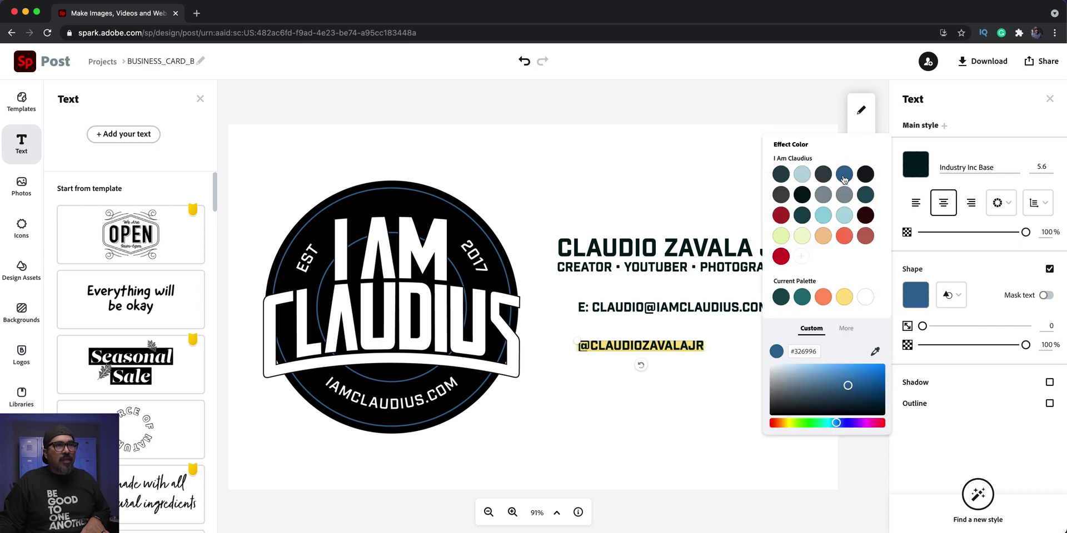
{"action": "left_click", "coordinate": [951, 295]}
{"action": "scroll", "coordinate": [907, 379], "scroll_direction": "down", "scroll_amount": 10}
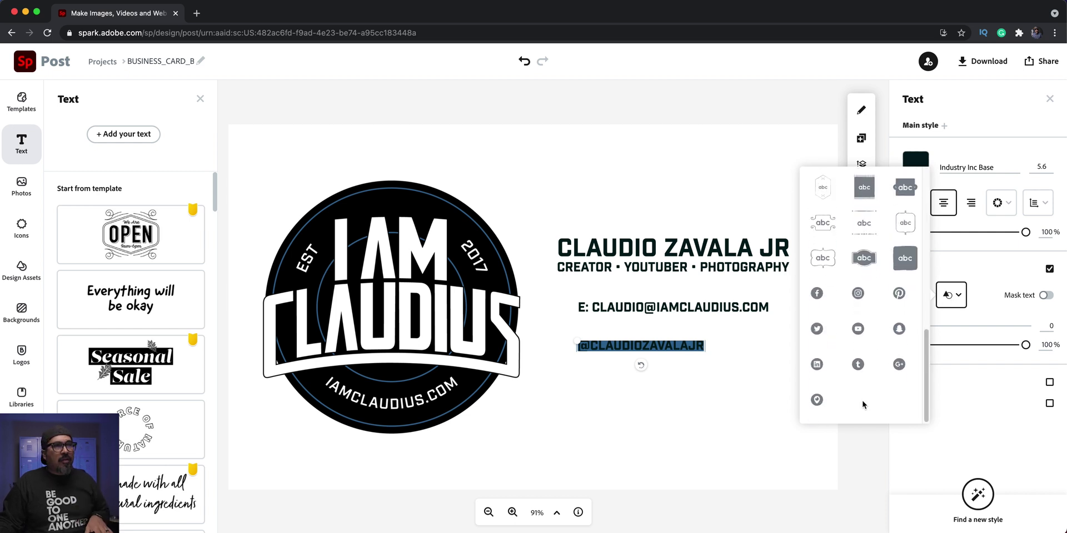
{"action": "left_click", "coordinate": [857, 294]}
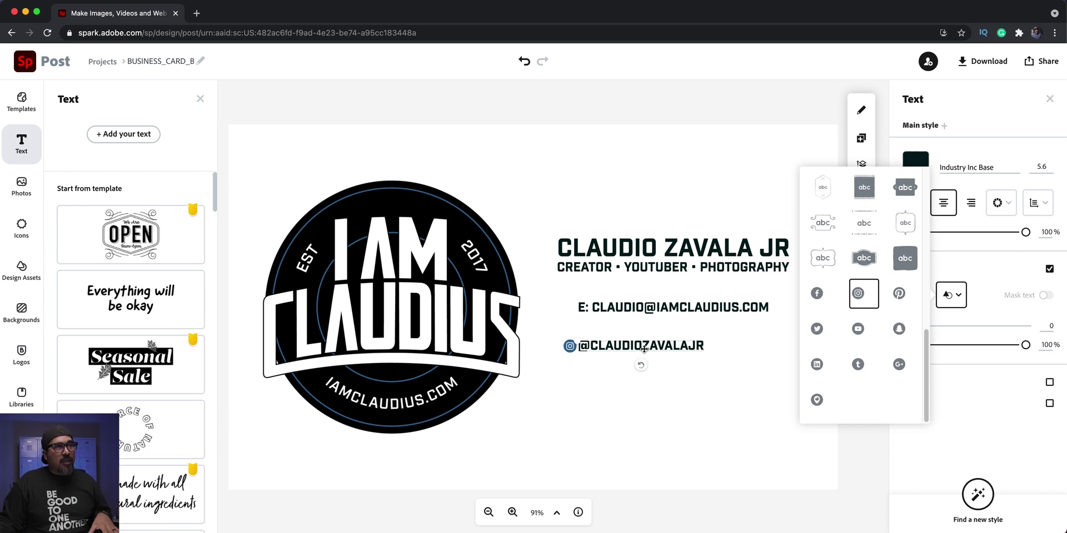
{"action": "left_click_drag", "start_coordinate": [643, 350], "coordinate": [678, 346]}
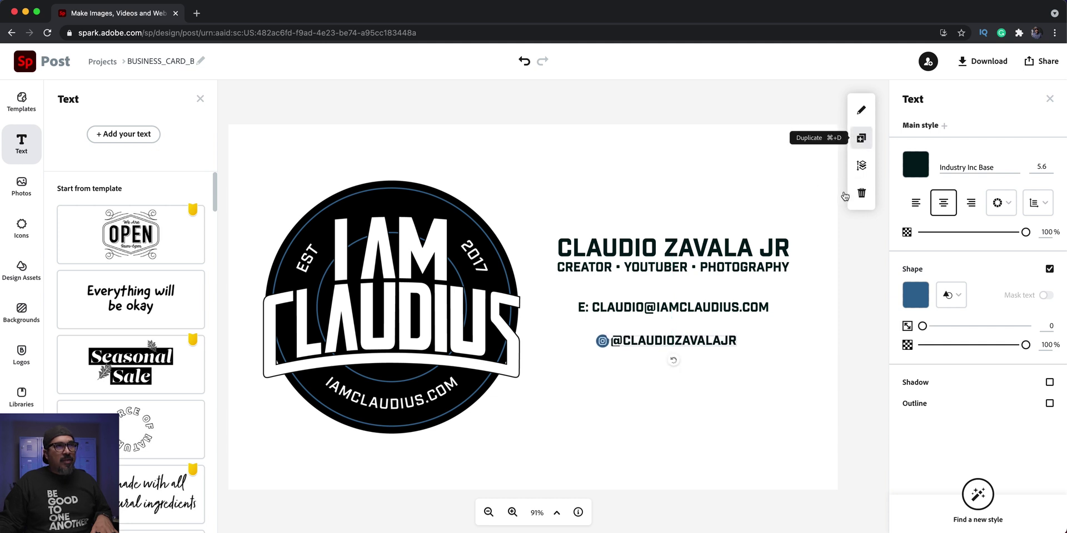
- Duplicate the Instagram handle line below it and switch the copy's icon to Facebook
{"action": "left_click", "coordinate": [861, 137]}
{"action": "left_click_drag", "start_coordinate": [703, 352], "coordinate": [689, 365]}
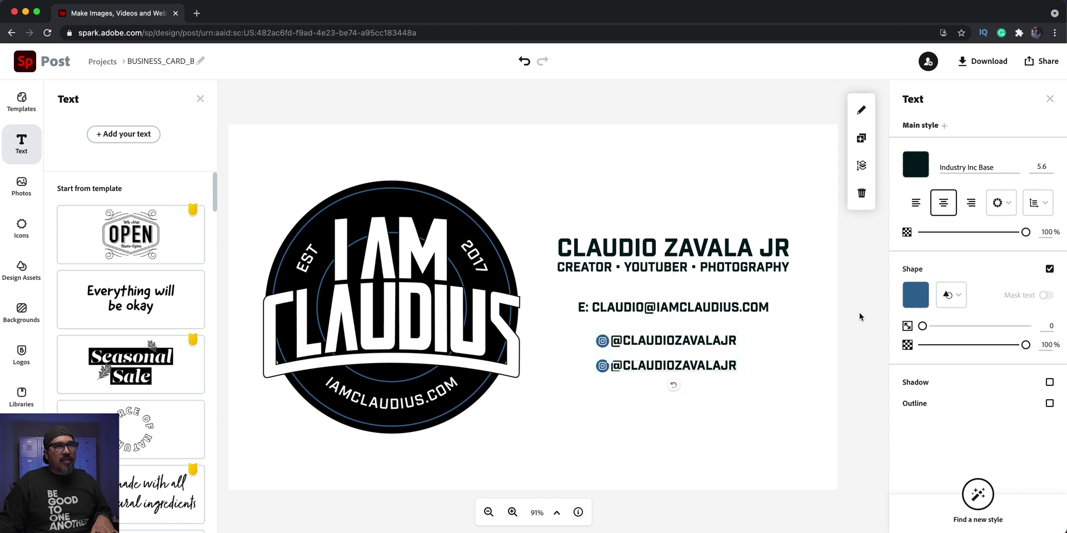
{"action": "left_click", "coordinate": [950, 295]}
{"action": "scroll", "coordinate": [888, 362], "scroll_direction": "down", "scroll_amount": 3}
{"action": "scroll", "coordinate": [888, 361], "scroll_direction": "down", "scroll_amount": 2}
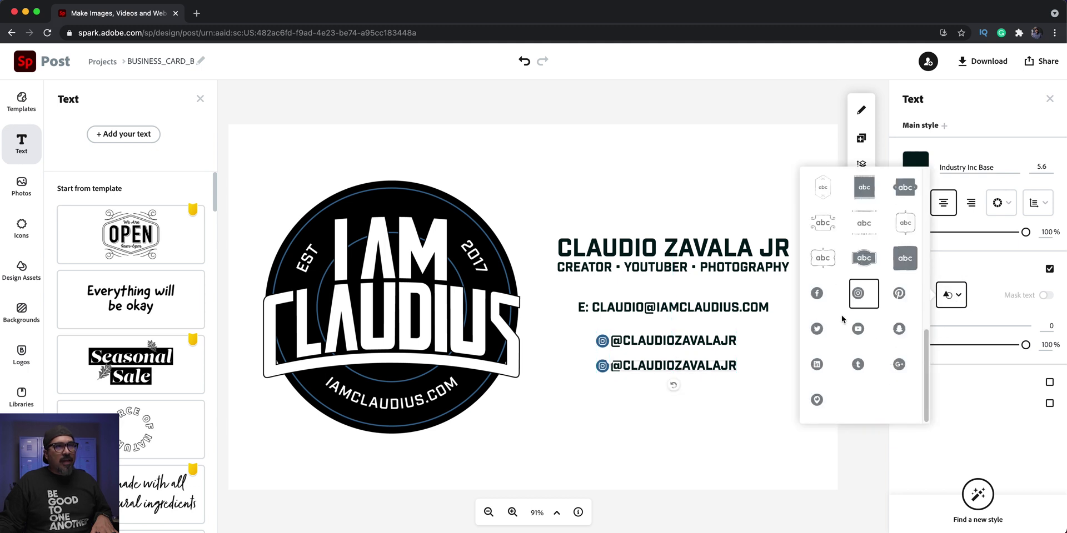
{"action": "left_click", "coordinate": [819, 296]}
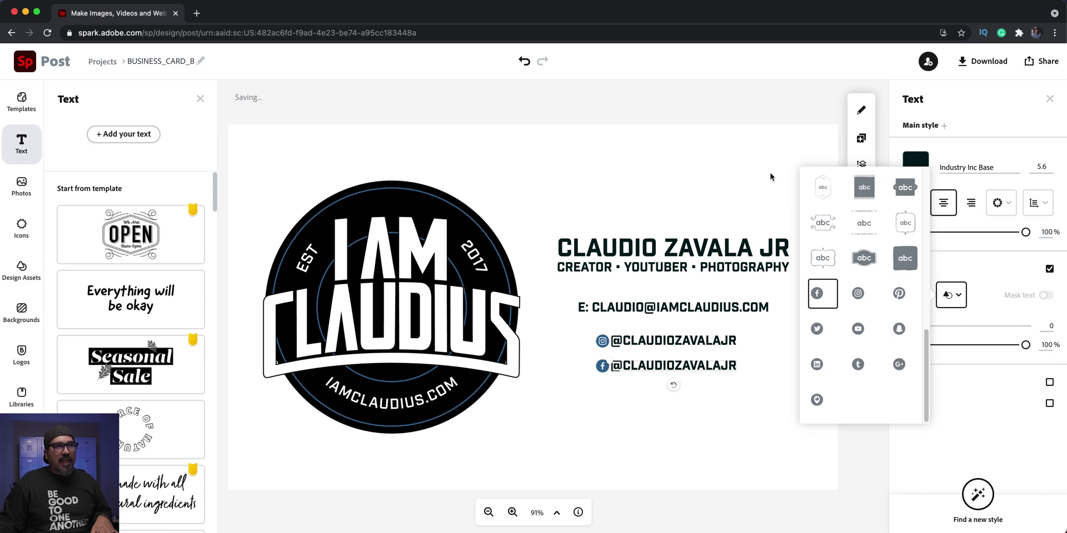
{"action": "left_click", "coordinate": [821, 159]}
{"action": "left_click", "coordinate": [703, 364]}
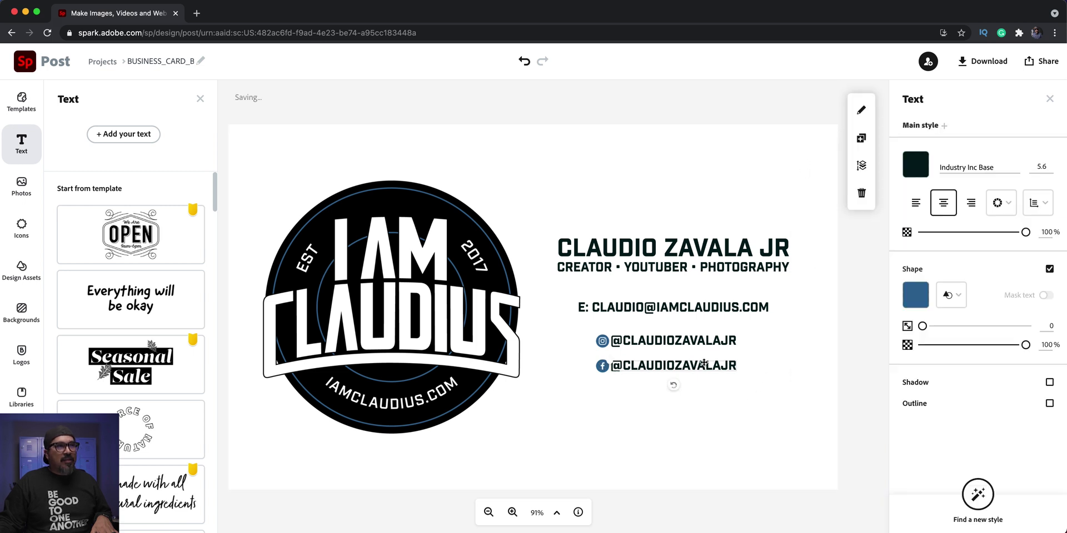
- Add a third handle line beneath with a Twitter icon
{"action": "left_click", "coordinate": [861, 137]}
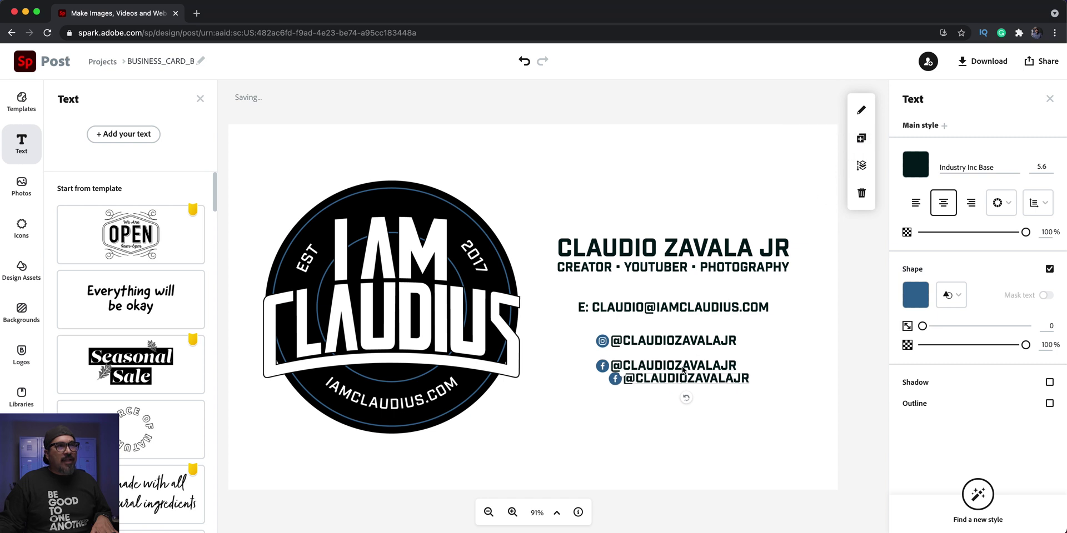
{"action": "left_click_drag", "start_coordinate": [680, 378], "coordinate": [659, 389]}
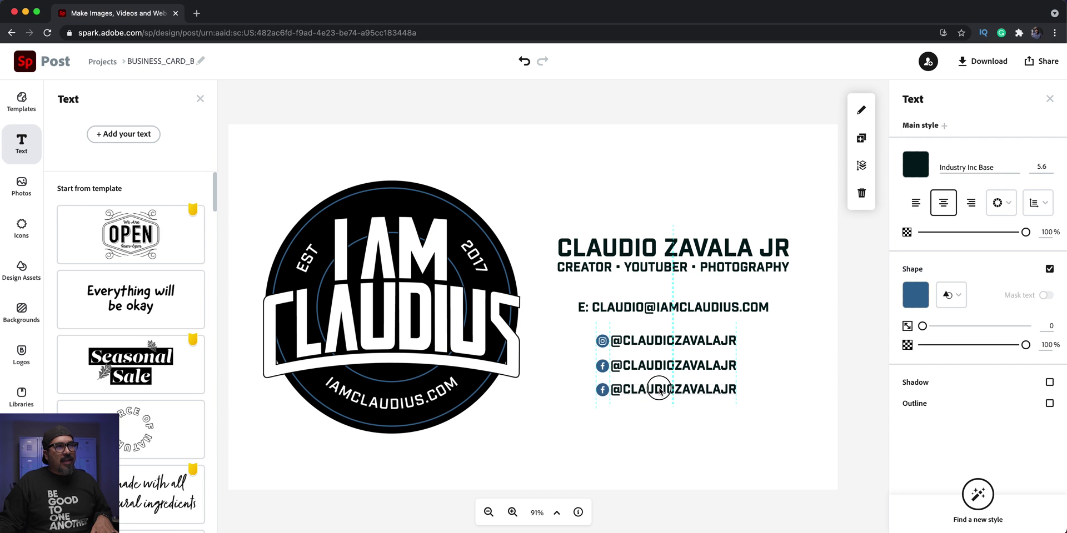
{"action": "key", "text": "Down"}
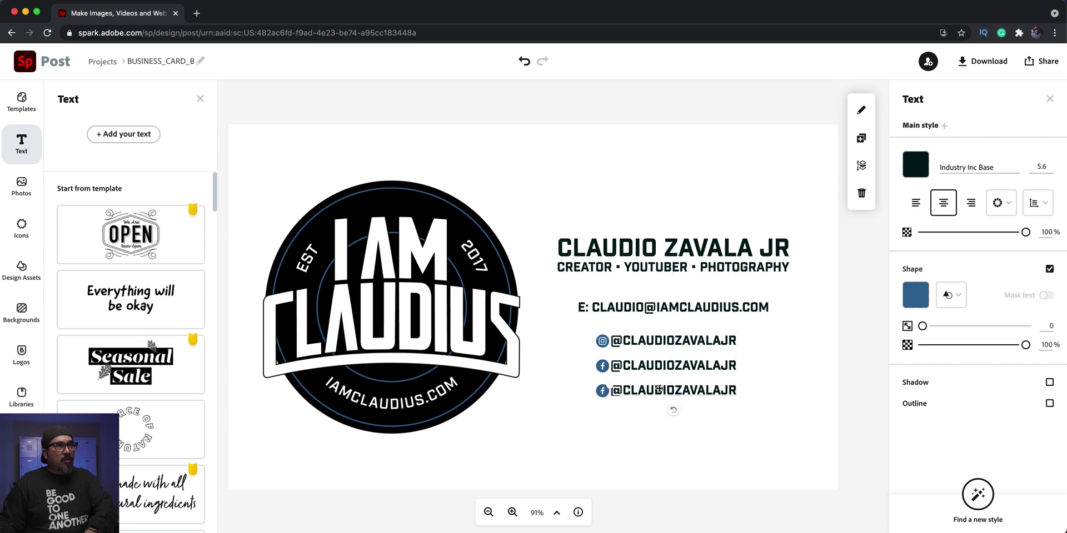
{"action": "left_click", "coordinate": [951, 296]}
{"action": "scroll", "coordinate": [858, 381], "scroll_direction": "down", "scroll_amount": 5}
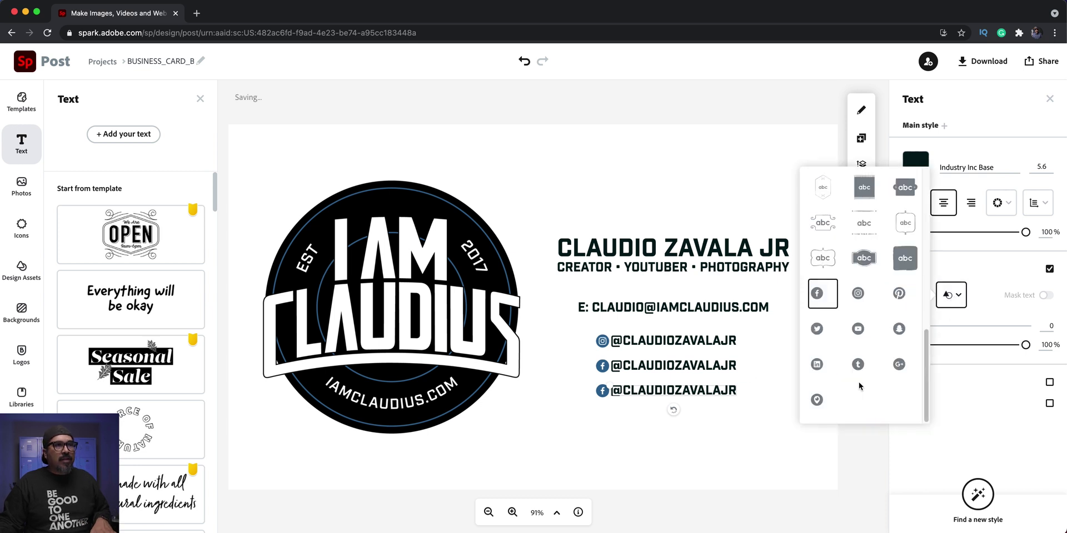
{"action": "left_click", "coordinate": [818, 333]}
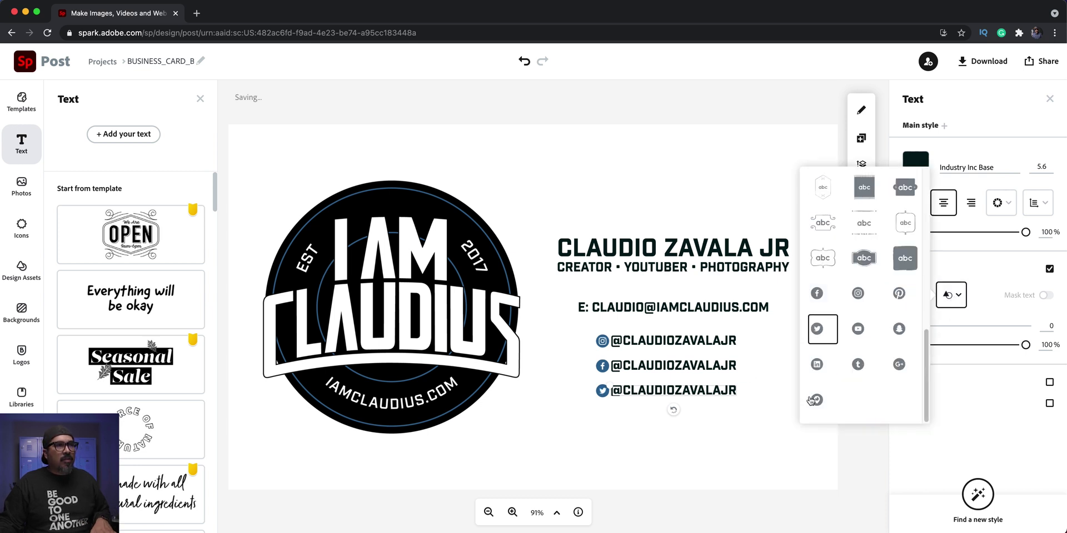
- Add a fourth handle line at the bottom with a YouTube icon
{"action": "left_click", "coordinate": [862, 138]}
{"action": "left_click_drag", "start_coordinate": [692, 406], "coordinate": [679, 418]}
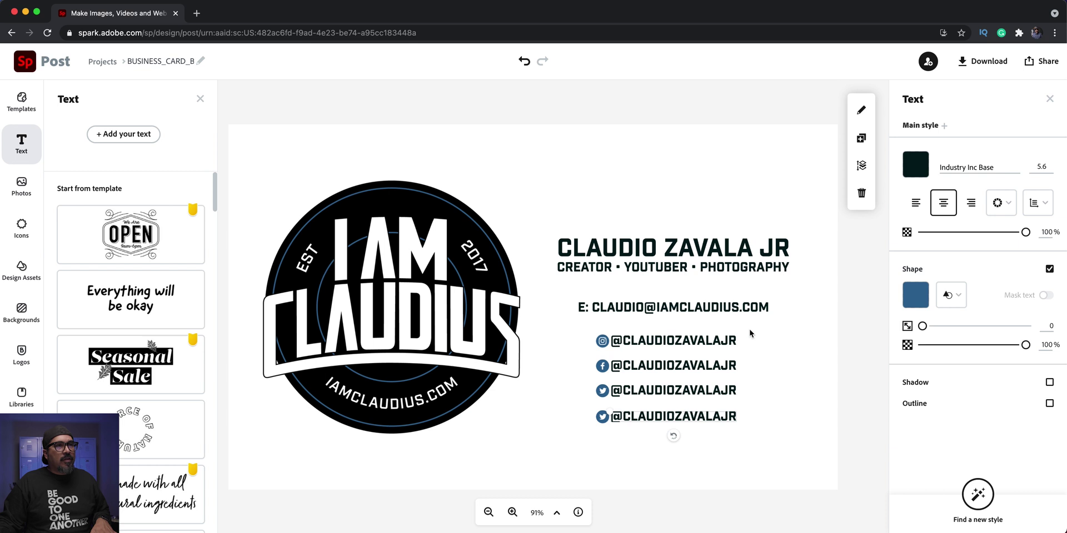
{"action": "left_click", "coordinate": [951, 295]}
{"action": "scroll", "coordinate": [891, 371], "scroll_direction": "down", "scroll_amount": 5}
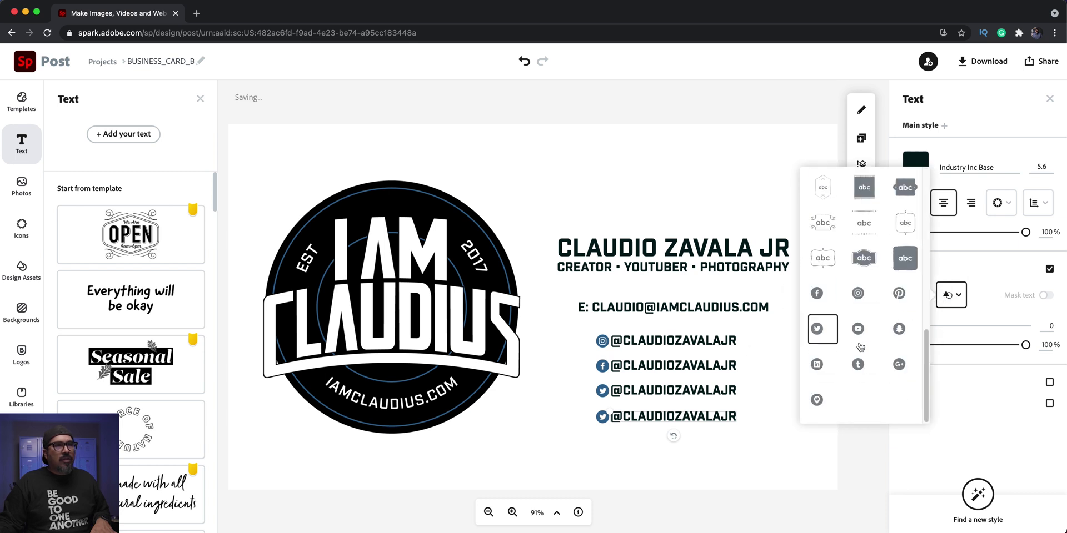
{"action": "left_click", "coordinate": [860, 334]}
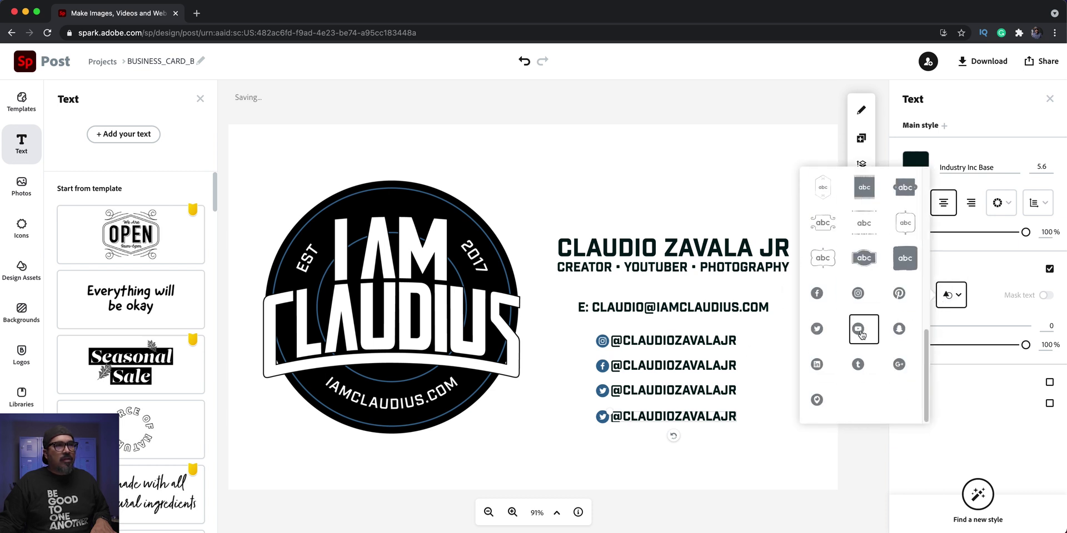
{"action": "left_click", "coordinate": [666, 420]}
- Replace the last line with the YouTube channel web address and shift it left under the email line
{"action": "double_click", "coordinate": [667, 421]}
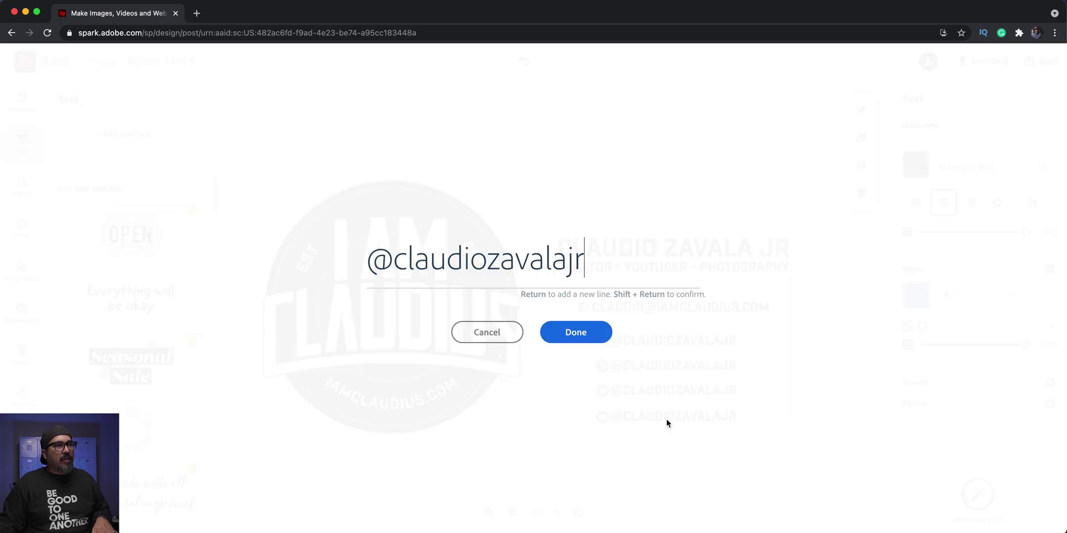
{"action": "key", "text": "super+a"}
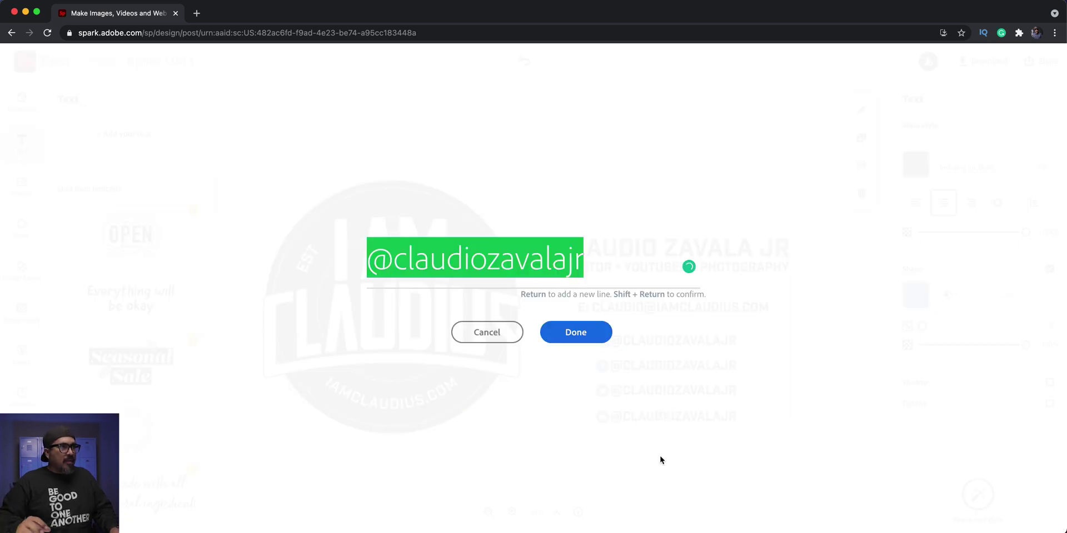
{"action": "key", "text": "BackSpace"}
{"action": "type", "text": "iam"}
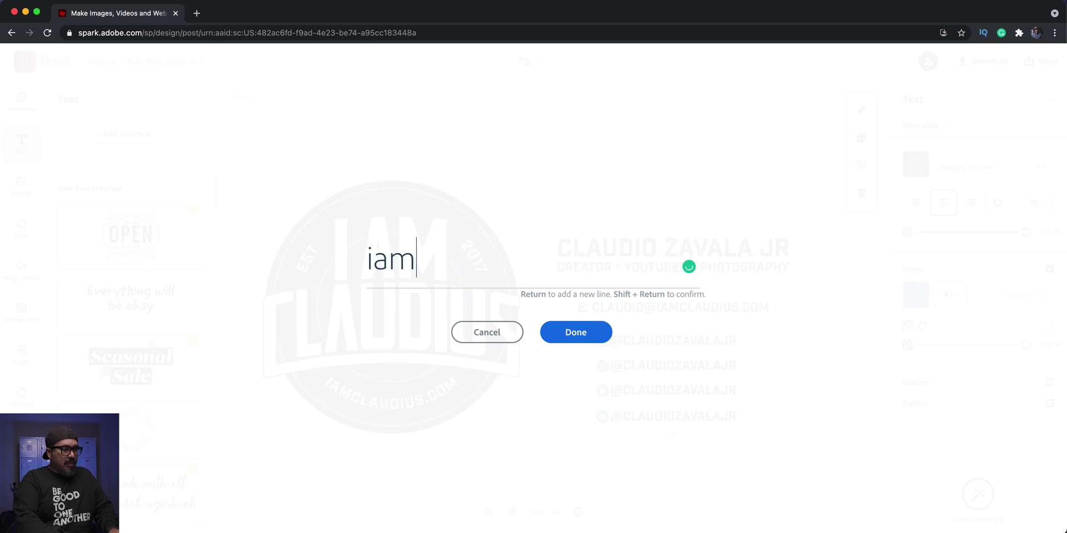
{"action": "type", "text": "claud"}
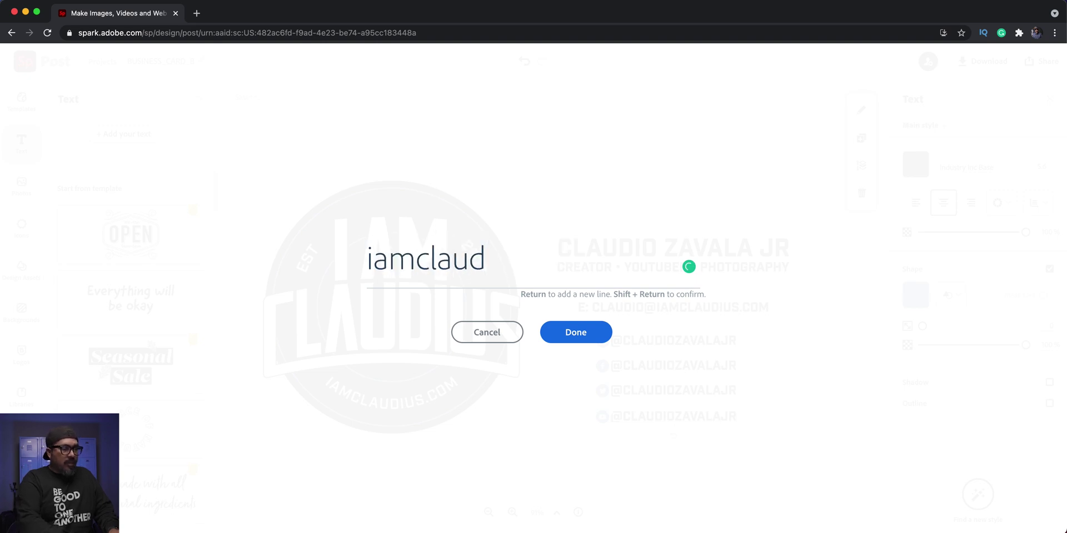
{"action": "type", "text": "ius"}
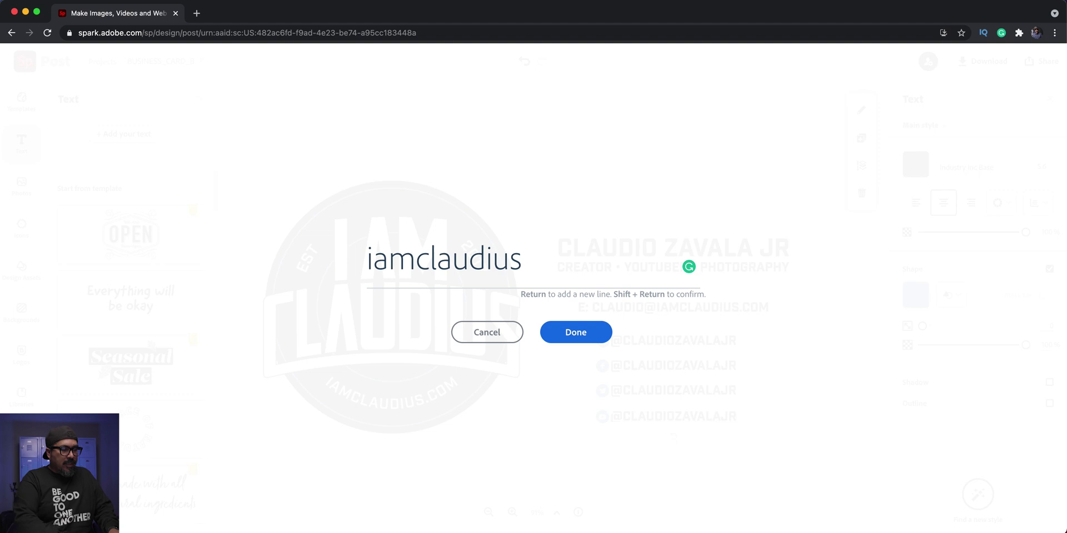
{"action": "type", "text": "youtube"}
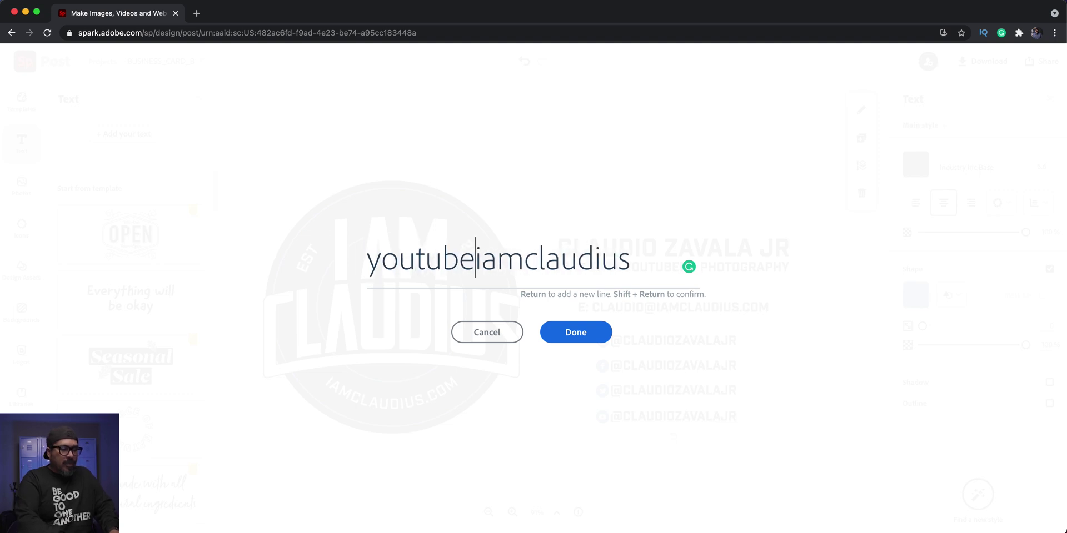
{"action": "type", "text": ".com/"}
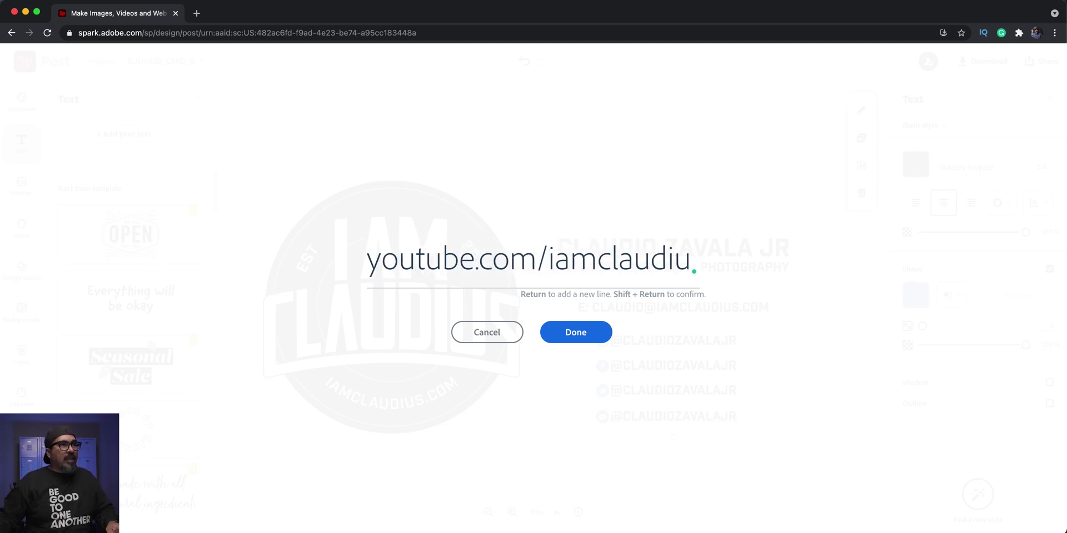
{"action": "left_click", "coordinate": [549, 332]}
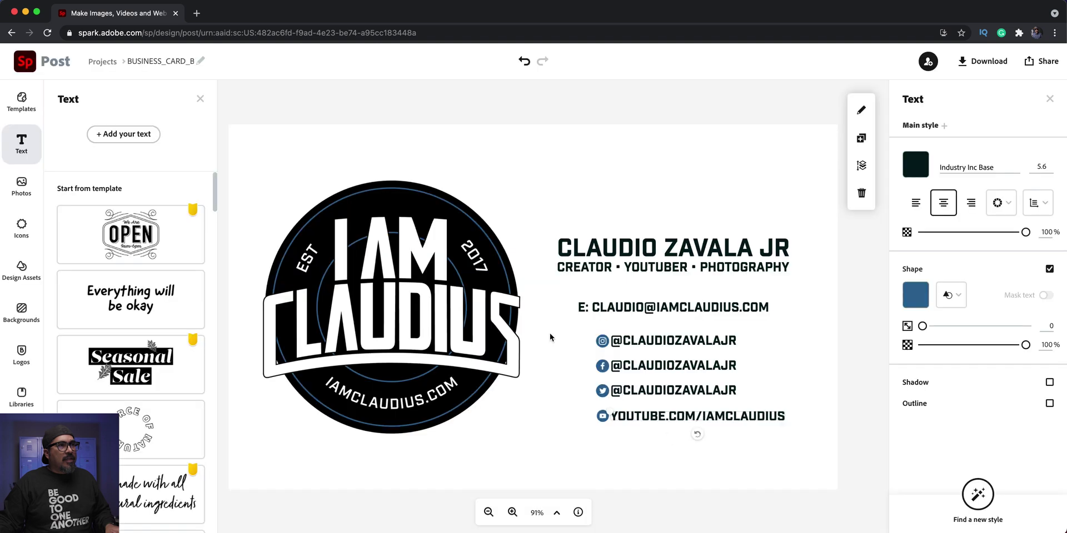
{"action": "left_click_drag", "start_coordinate": [649, 420], "coordinate": [638, 417]}
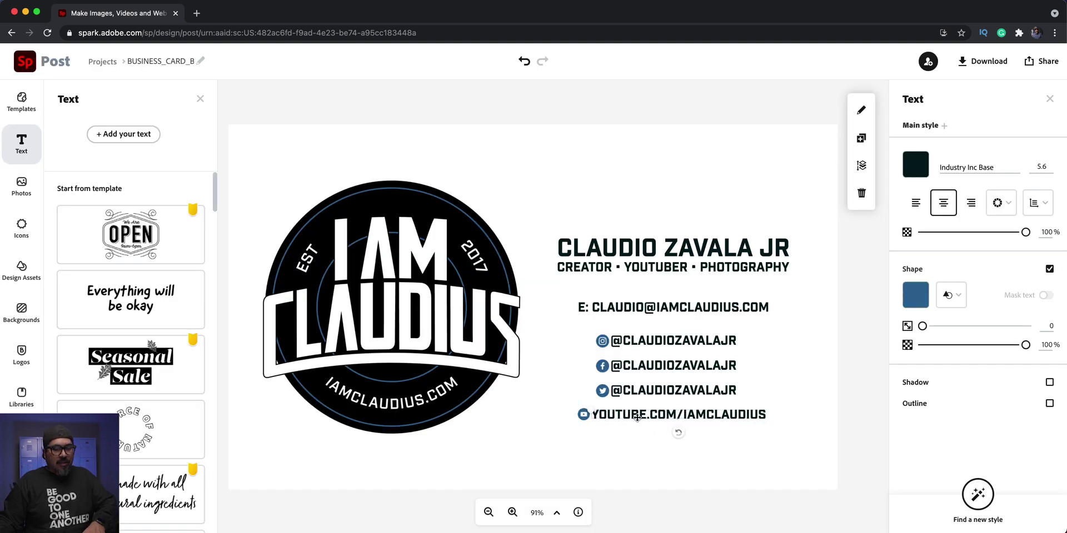
{"action": "key", "text": "Left"}
{"action": "key", "text": "Left"}
{"action": "key", "text": "Left"}
{"action": "key", "text": "Left"}
{"action": "key", "text": "Left"}
{"action": "key", "text": "Left"}
{"action": "key", "text": "Left"}
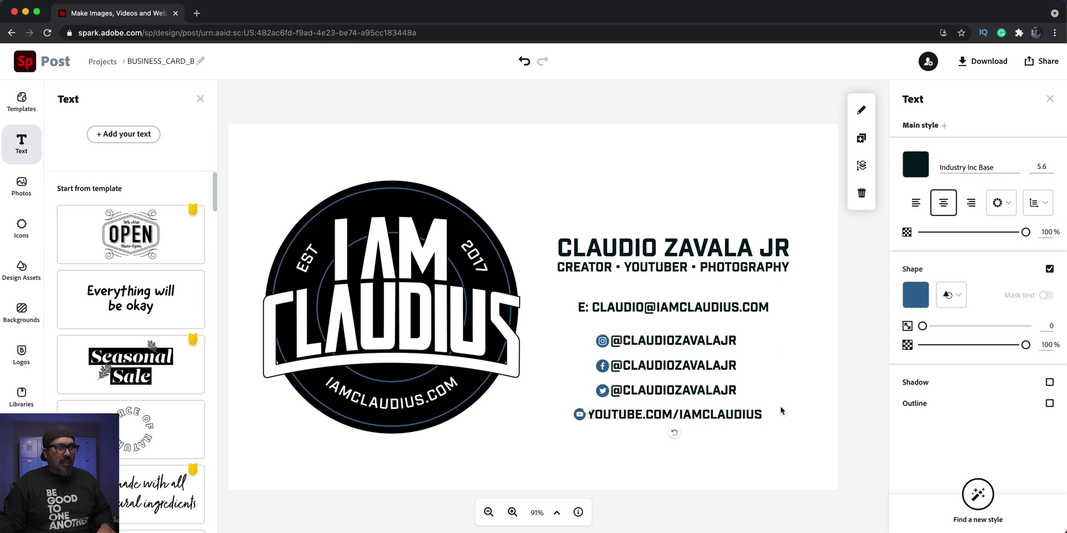
- Duplicate the YouTube line, move the copy below, then delete the extra copy
{"action": "left_click", "coordinate": [861, 138]}
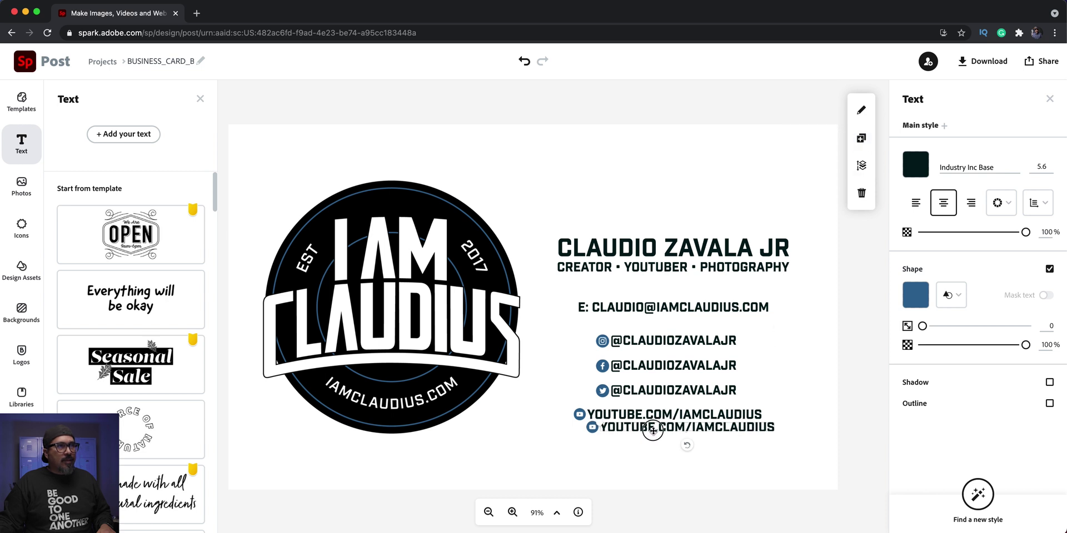
{"action": "left_click_drag", "start_coordinate": [649, 429], "coordinate": [647, 438]}
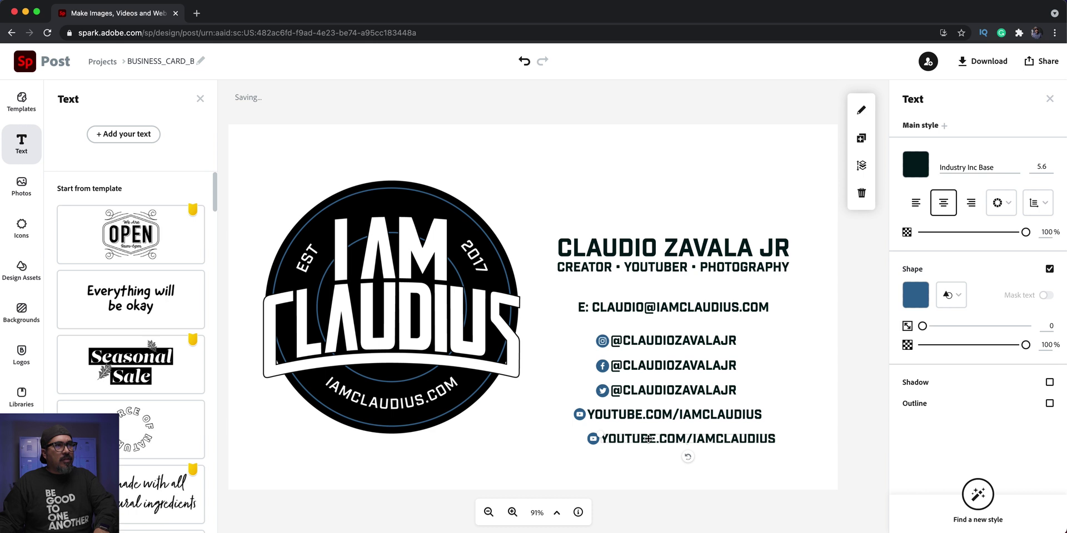
{"action": "key", "text": "Delete"}
- Nudge the four social handle lines slightly lower as a block and select the email line
{"action": "left_click", "coordinate": [689, 302]}
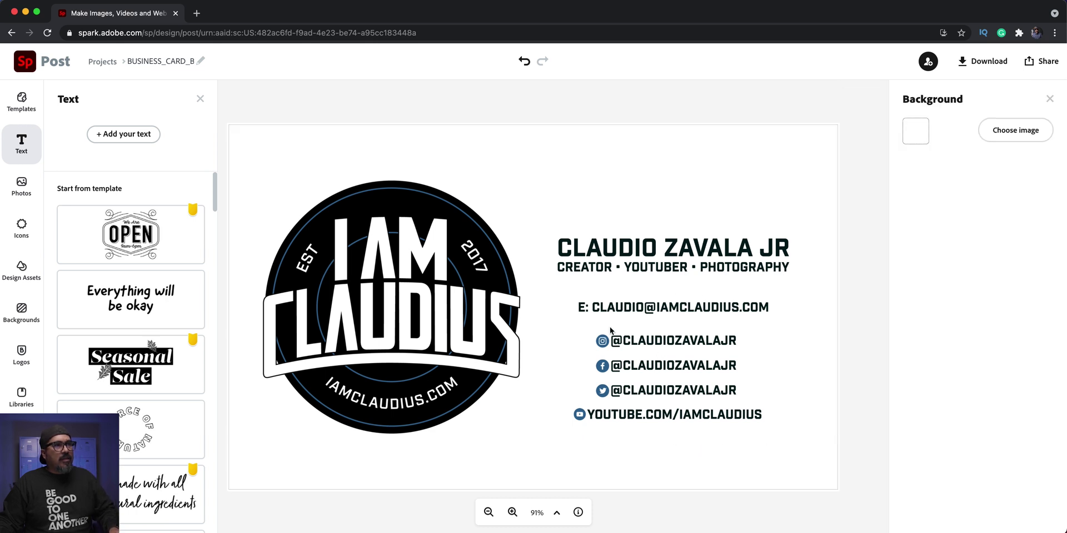
{"action": "left_click_drag", "start_coordinate": [847, 317], "coordinate": [571, 485]}
{"action": "key", "text": "Down"}
{"action": "key", "text": "Down"}
{"action": "key", "text": "Down"}
{"action": "key", "text": "Down"}
{"action": "key", "text": "Down"}
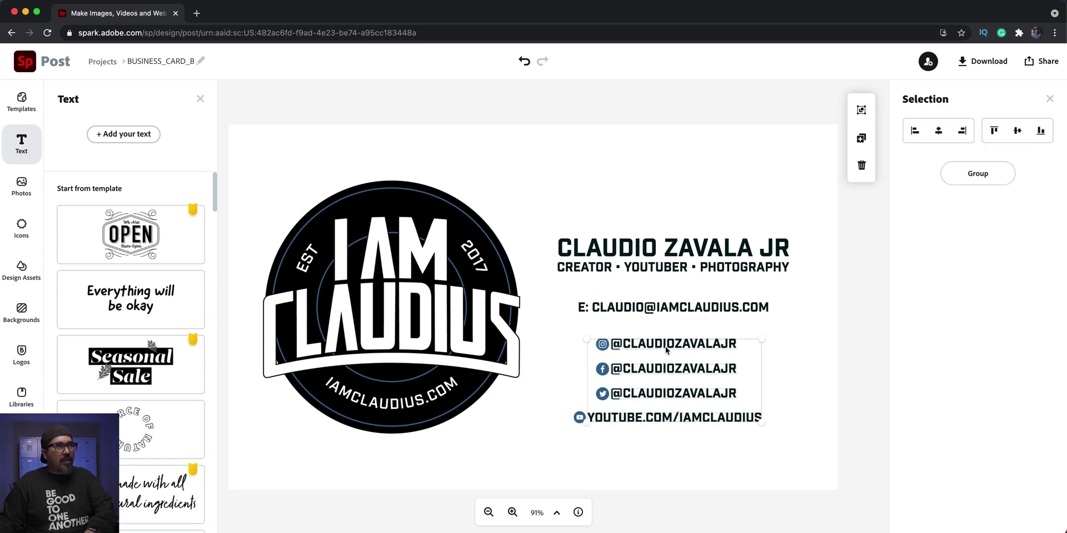
{"action": "key", "text": "shift+Down"}
{"action": "key", "text": "shift+Down"}
{"action": "left_click", "coordinate": [699, 311]}
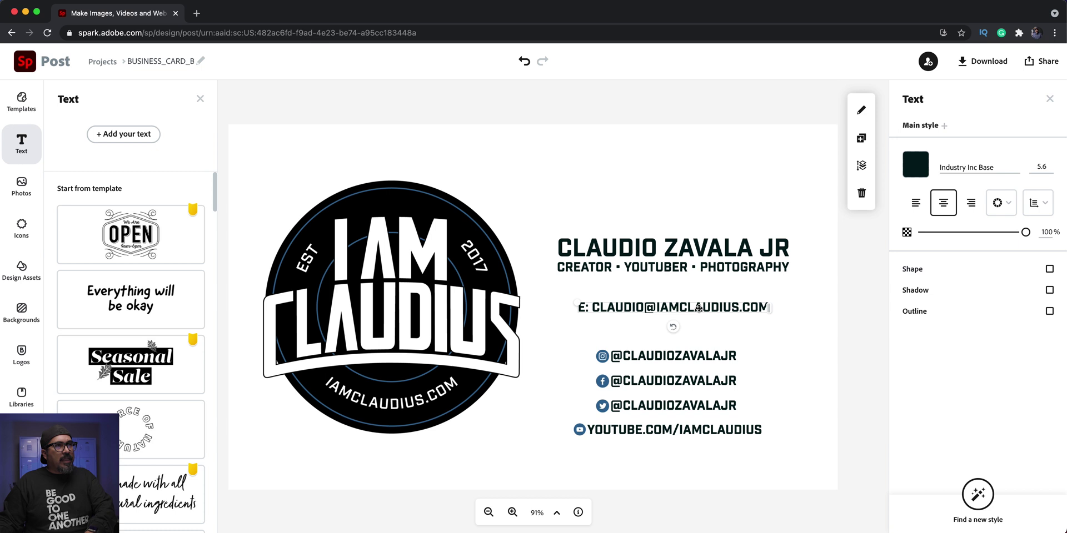
{"action": "left_click", "coordinate": [861, 139]}
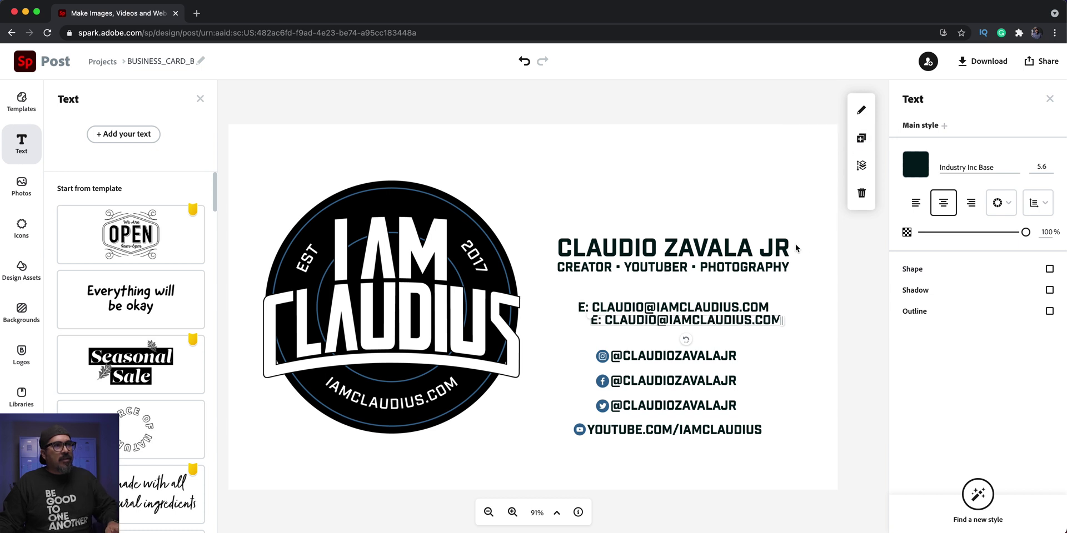
{"action": "double_click", "coordinate": [720, 323]}
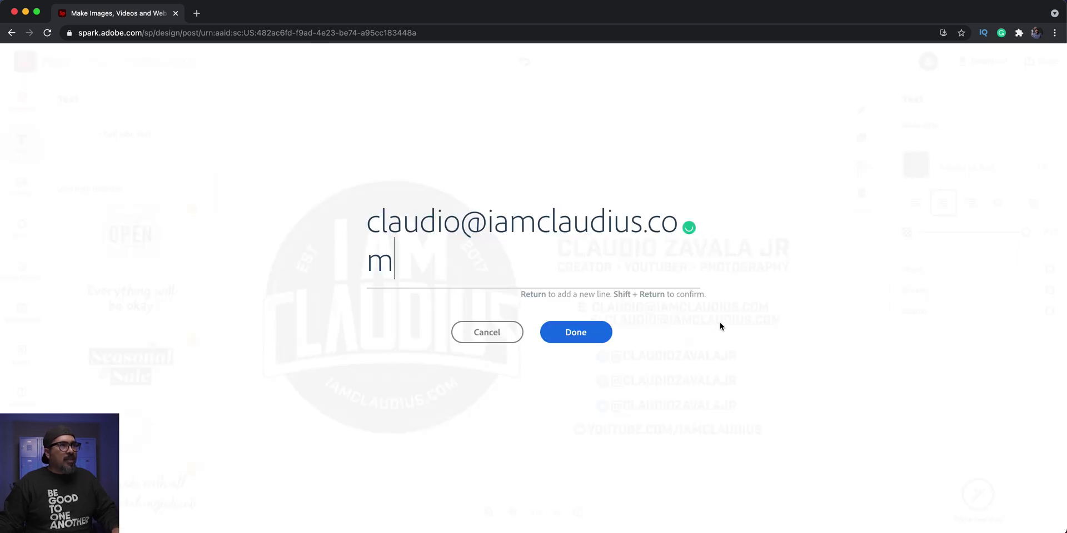
{"action": "key", "text": "Up"}
{"action": "key", "text": "Right"}
{"action": "key", "text": "Right"}
{"action": "key", "text": "Right"}
{"action": "key", "text": "Right"}
{"action": "key", "text": "Right"}
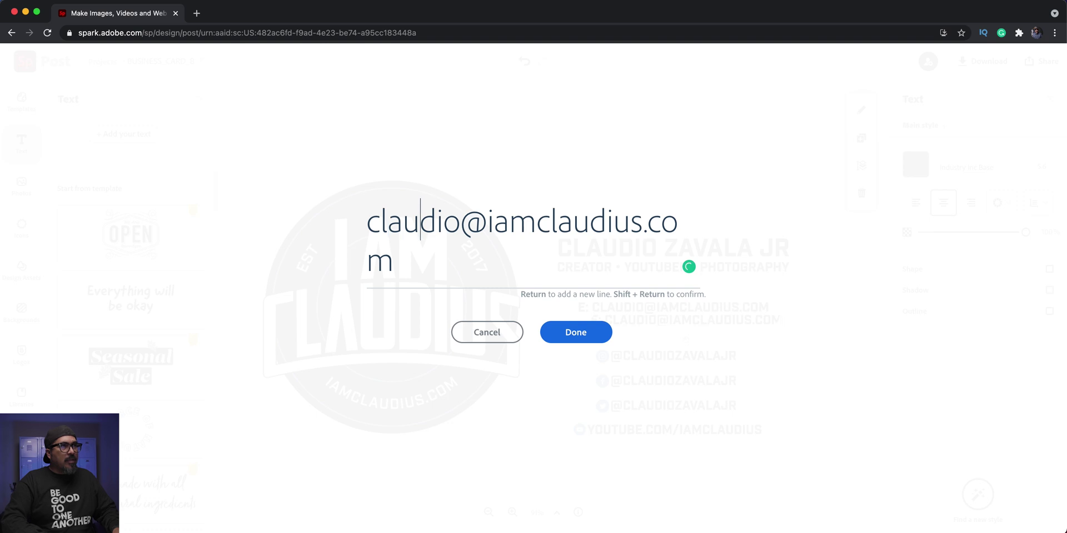
{"action": "key", "text": "BackSpace"}
{"action": "key", "text": "BackSpace"}
{"action": "key", "text": "BackSpace"}
{"action": "key", "text": "BackSpace"}
{"action": "key", "text": "BackSpace"}
{"action": "key", "text": "BackSpace"}
{"action": "key", "text": "BackSpace"}
{"action": "key", "text": "BackSpace"}
{"action": "key", "text": "BackSpace"}
{"action": "key", "text": "BackSpace"}
{"action": "key", "text": "BackSpace"}
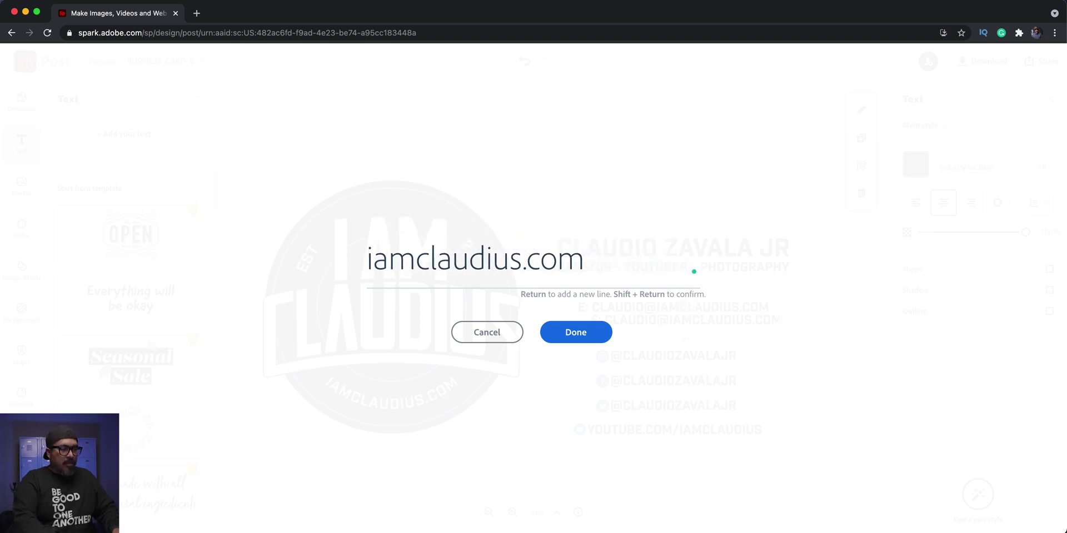
{"action": "type", "text": "www."}
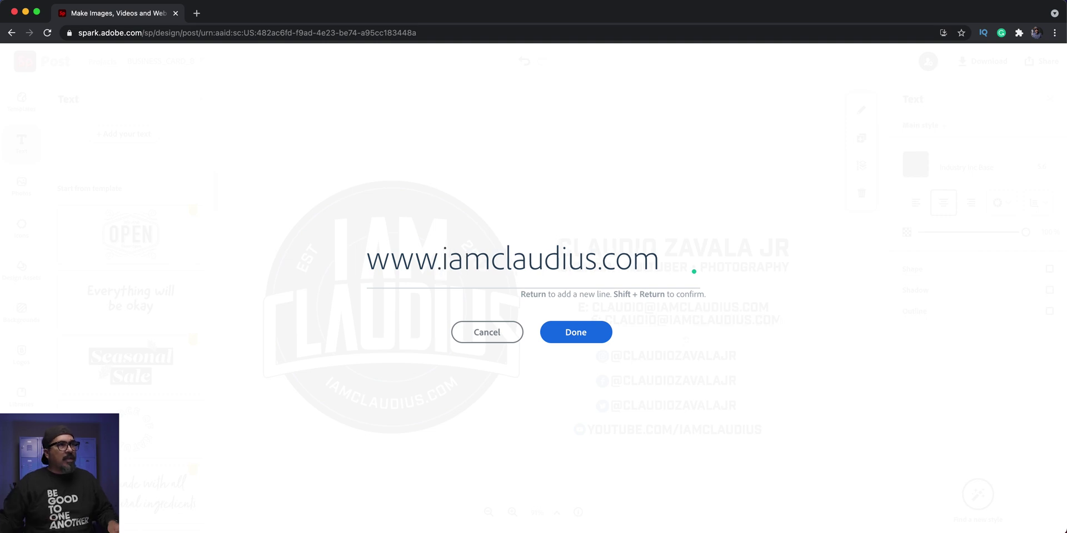
{"action": "left_click", "coordinate": [609, 334]}
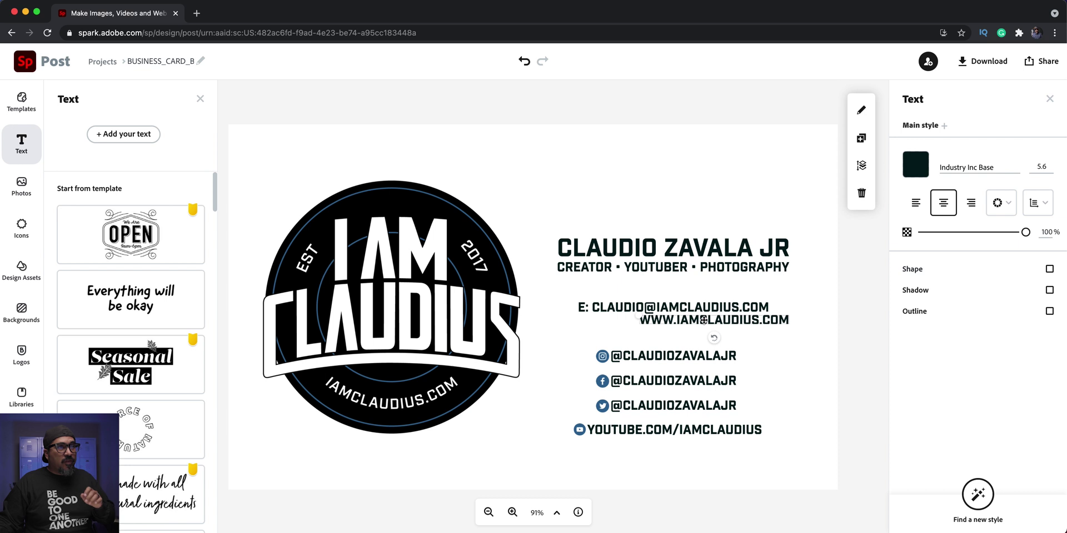
- Centre the website line beneath the email line, then select all the contact text lines
{"action": "left_click_drag", "start_coordinate": [703, 321], "coordinate": [655, 336]}
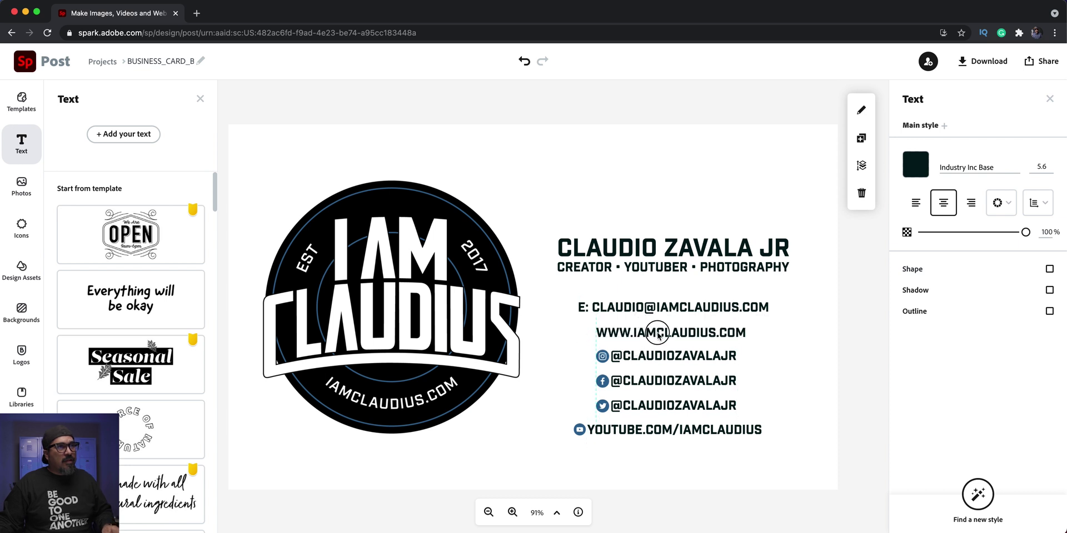
{"action": "left_click_drag", "start_coordinate": [658, 335], "coordinate": [661, 333]}
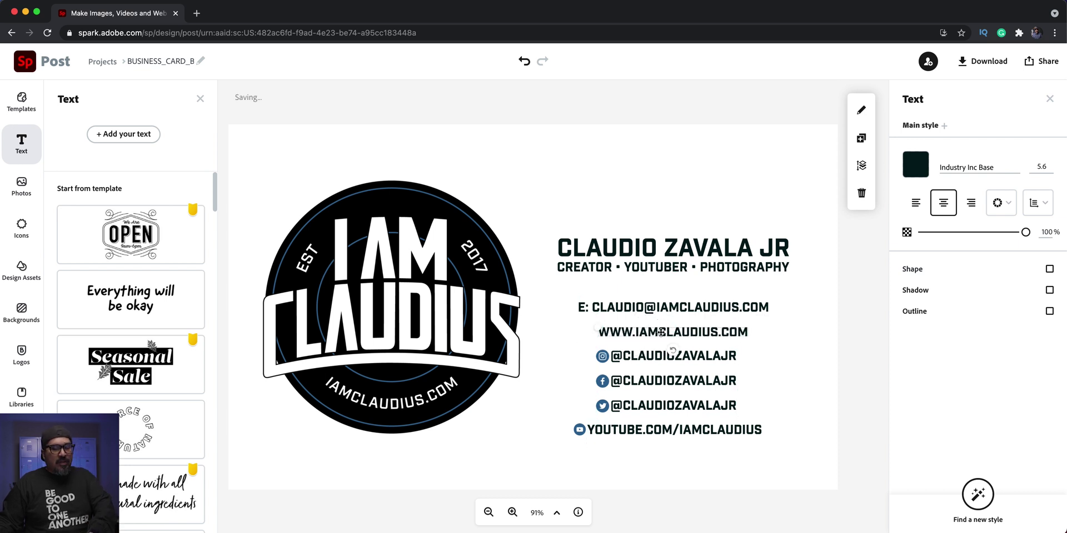
{"action": "left_click_drag", "start_coordinate": [660, 333], "coordinate": [660, 331]}
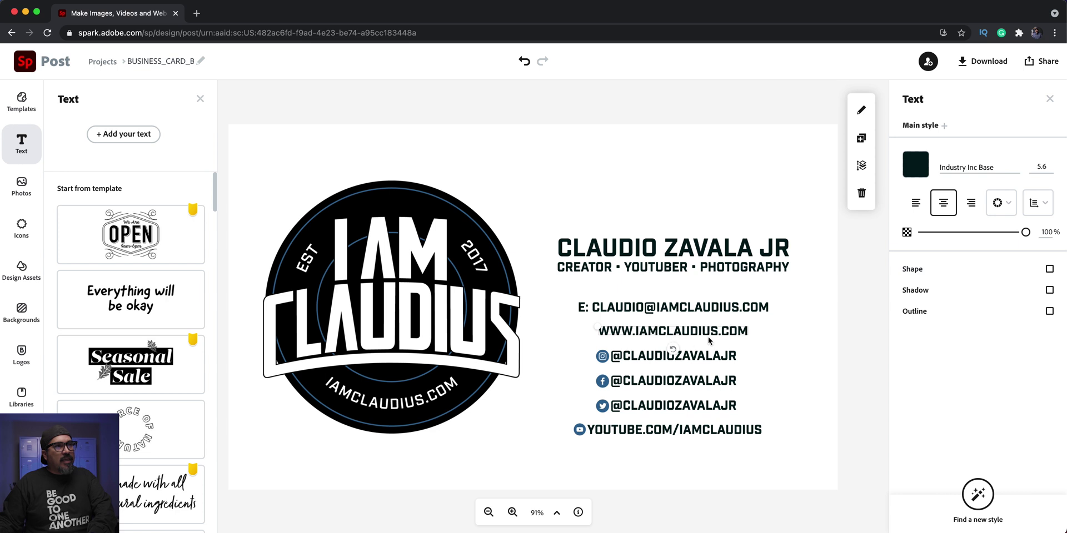
{"action": "key", "text": "Down"}
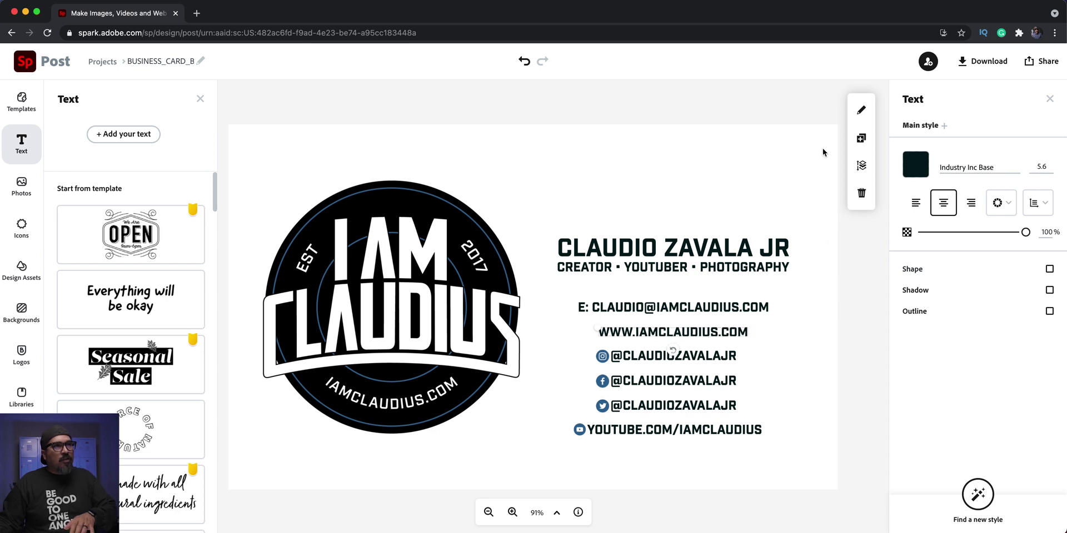
{"action": "left_click_drag", "start_coordinate": [812, 116], "coordinate": [629, 462]}
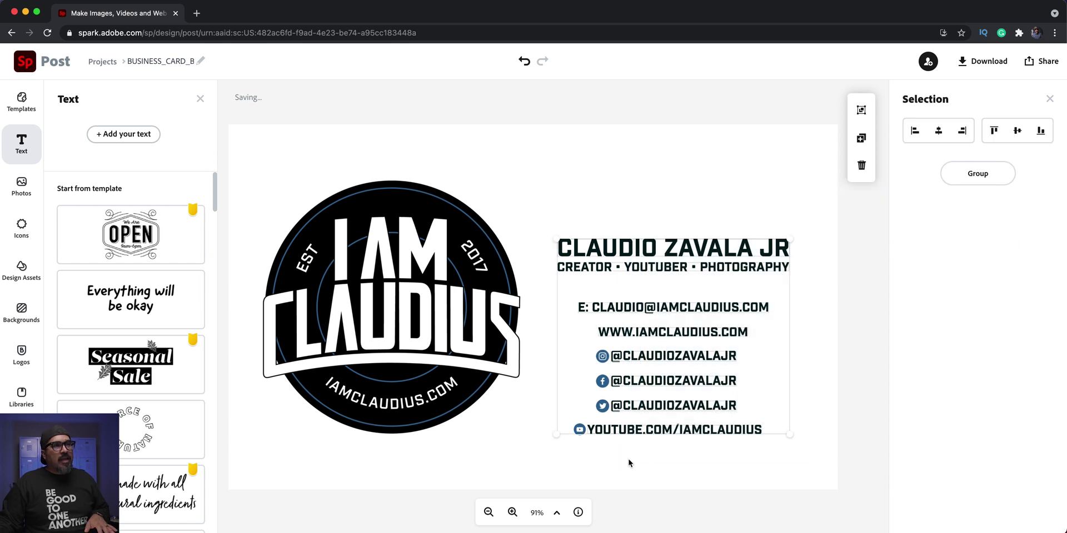
- Align the contact lines' horizontal centres, scale the block up, and move it up and left
{"action": "left_click", "coordinate": [937, 133]}
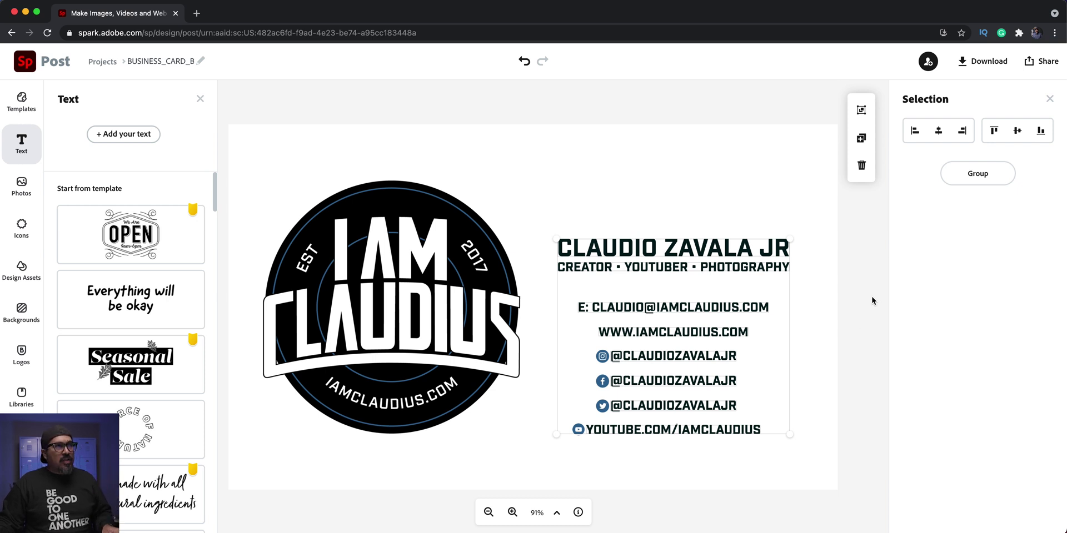
{"action": "left_click_drag", "start_coordinate": [795, 238], "coordinate": [811, 181]}
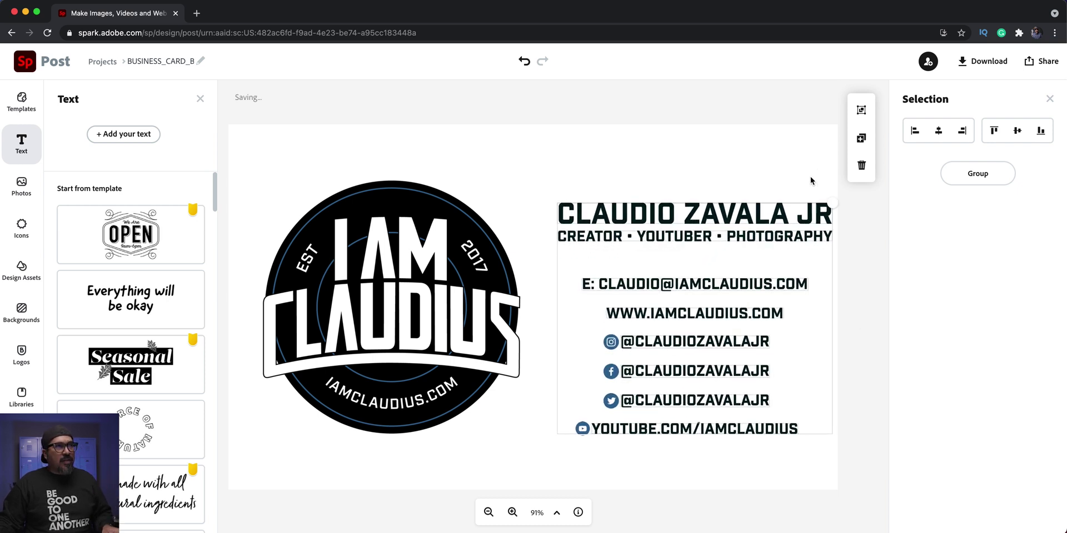
{"action": "left_click", "coordinate": [730, 193]}
{"action": "left_click_drag", "start_coordinate": [836, 173], "coordinate": [668, 472]}
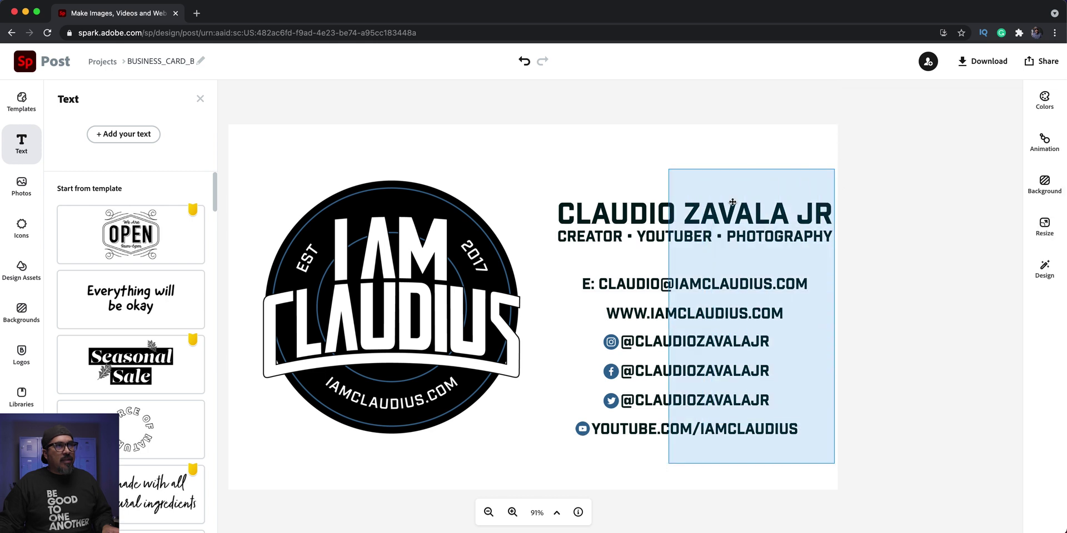
{"action": "left_click_drag", "start_coordinate": [723, 214], "coordinate": [695, 202]}
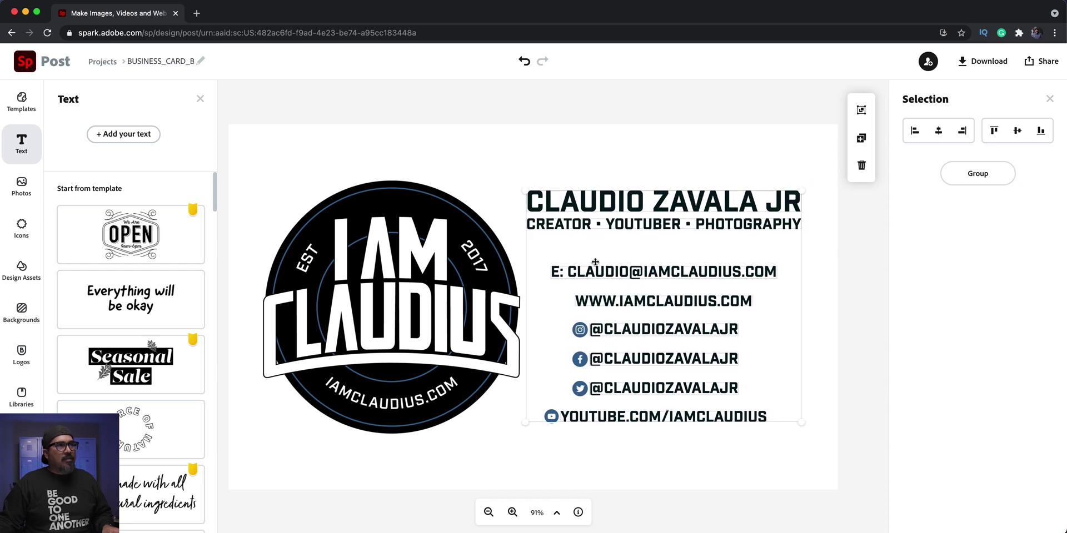
{"action": "left_click", "coordinate": [506, 315]}
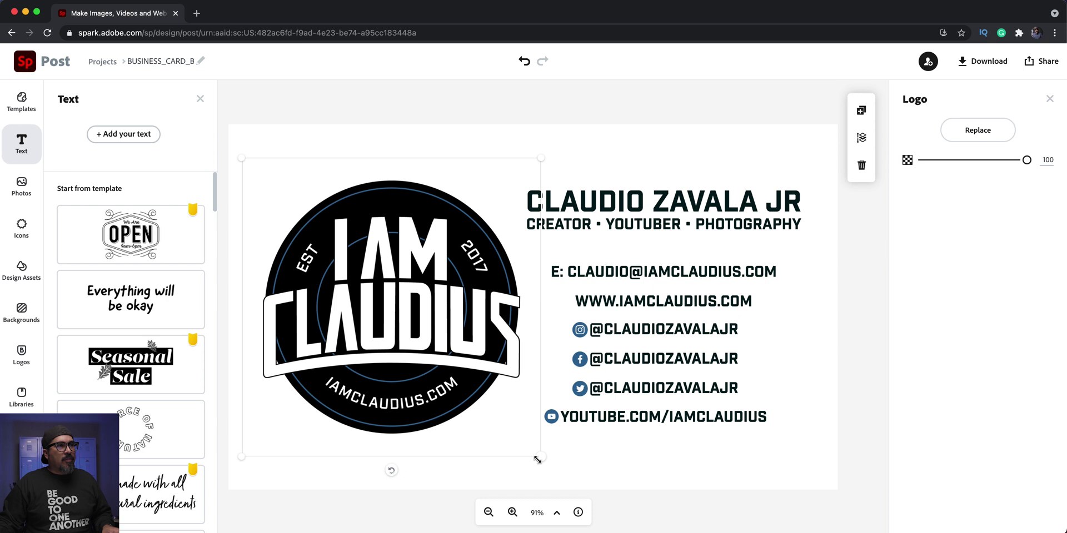
- Shrink the logo to about 385 px, centre it vertically, and enlarge and lower the text beside it
{"action": "left_click_drag", "start_coordinate": [537, 459], "coordinate": [459, 370]}
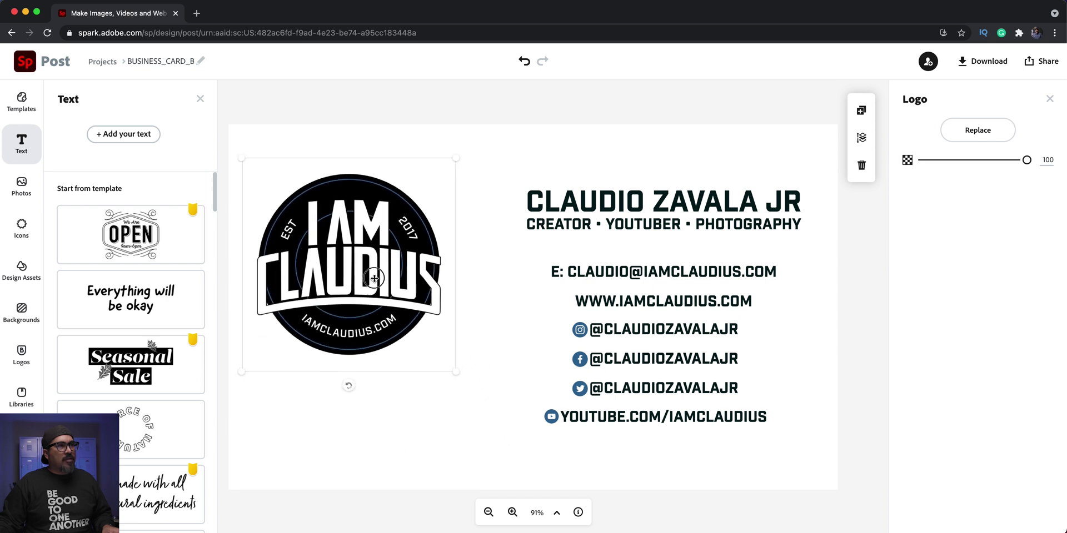
{"action": "left_click_drag", "start_coordinate": [373, 278], "coordinate": [386, 320]}
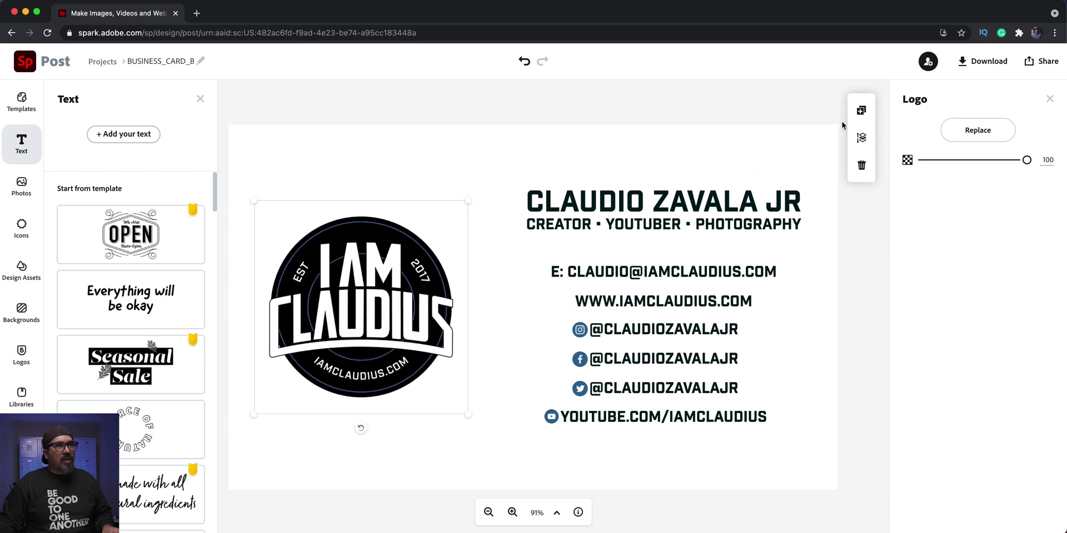
{"action": "left_click_drag", "start_coordinate": [830, 130], "coordinate": [528, 419]}
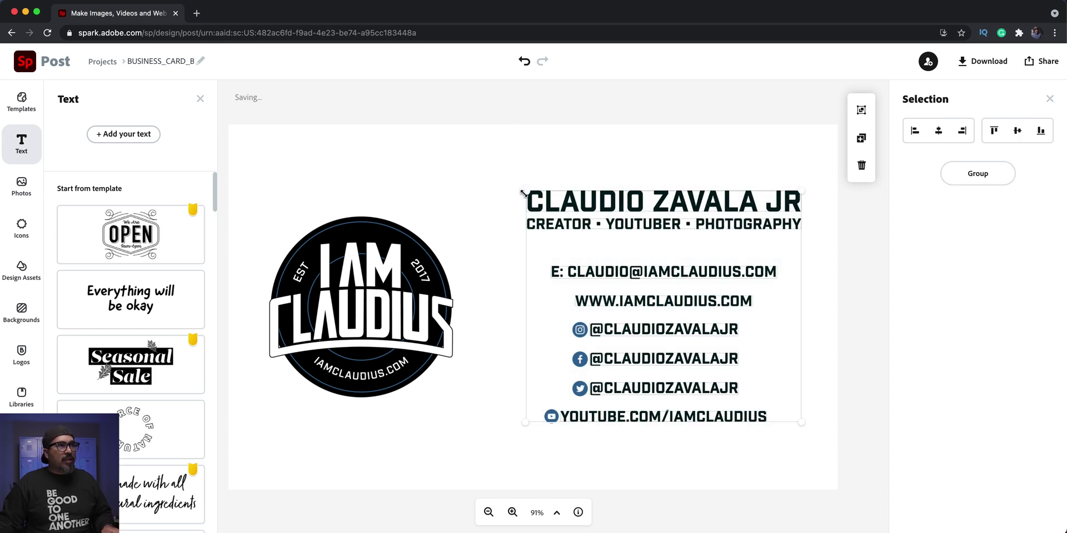
{"action": "left_click_drag", "start_coordinate": [522, 193], "coordinate": [438, 179]}
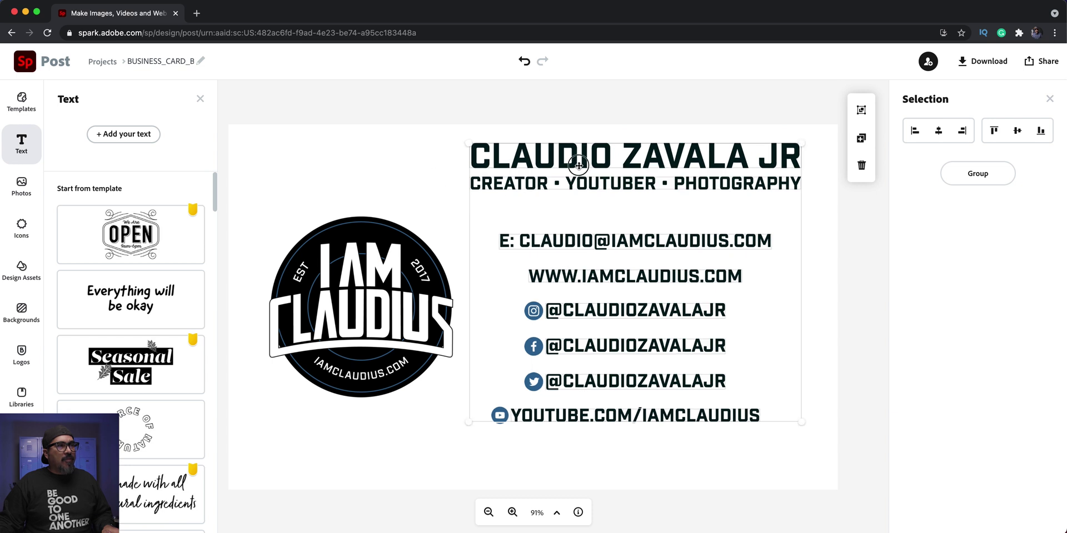
{"action": "left_click_drag", "start_coordinate": [578, 165], "coordinate": [568, 188]}
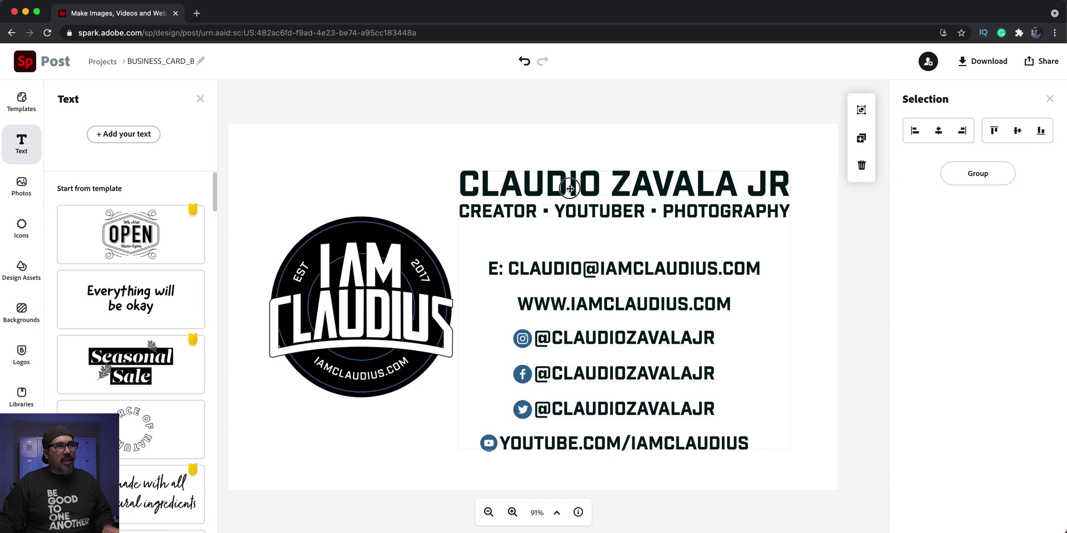
{"action": "left_click_drag", "start_coordinate": [569, 189], "coordinate": [569, 189]}
{"action": "left_click", "coordinate": [577, 113]}
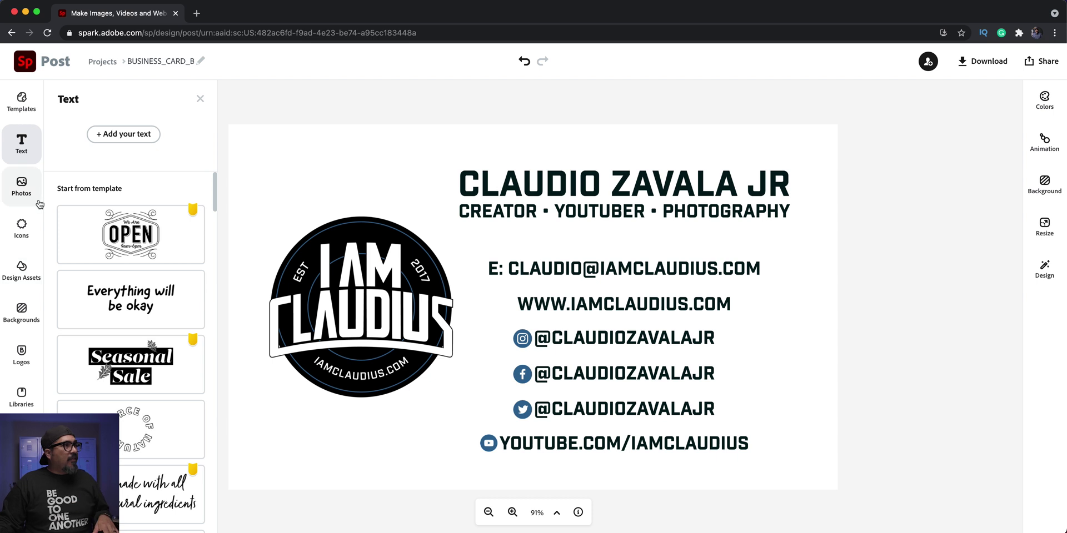
- Place the teal safe-zone guide frame from Libraries and stretch it to cover the whole card
{"action": "left_click", "coordinate": [21, 394]}
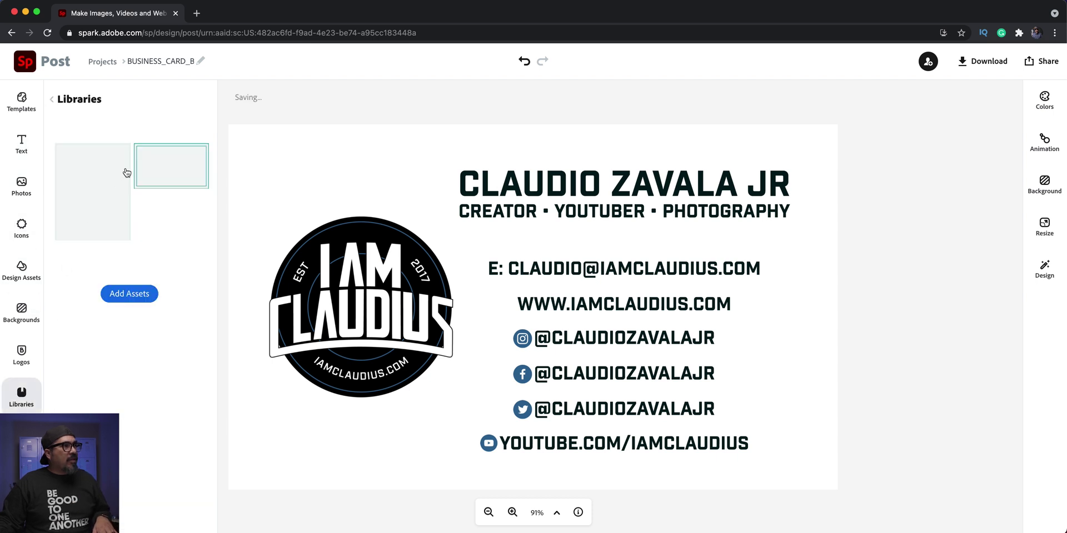
{"action": "left_click", "coordinate": [181, 179]}
{"action": "left_click_drag", "start_coordinate": [263, 187], "coordinate": [228, 150]}
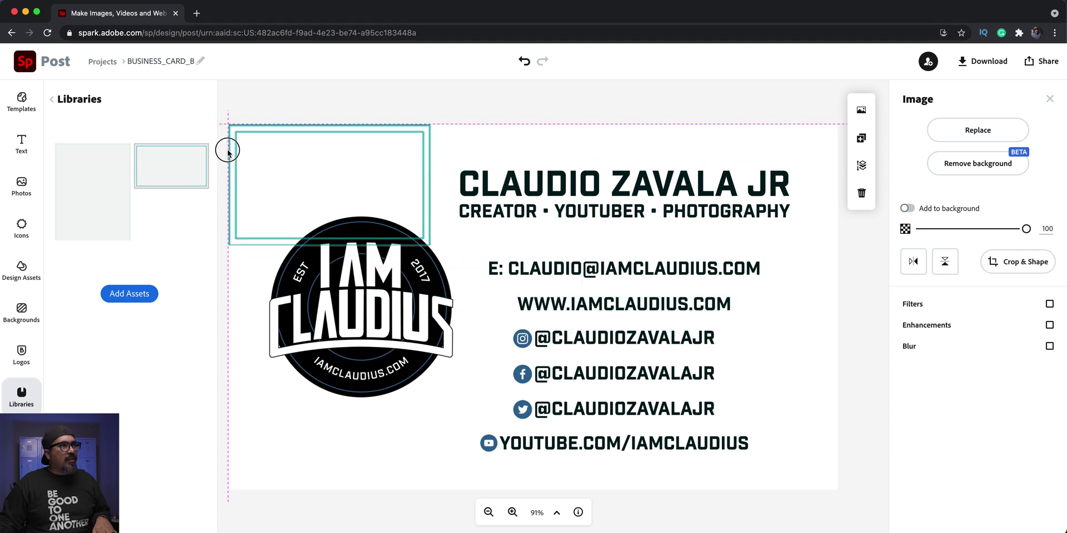
{"action": "left_click_drag", "start_coordinate": [314, 191], "coordinate": [314, 192]}
{"action": "left_click_drag", "start_coordinate": [429, 245], "coordinate": [836, 493]}
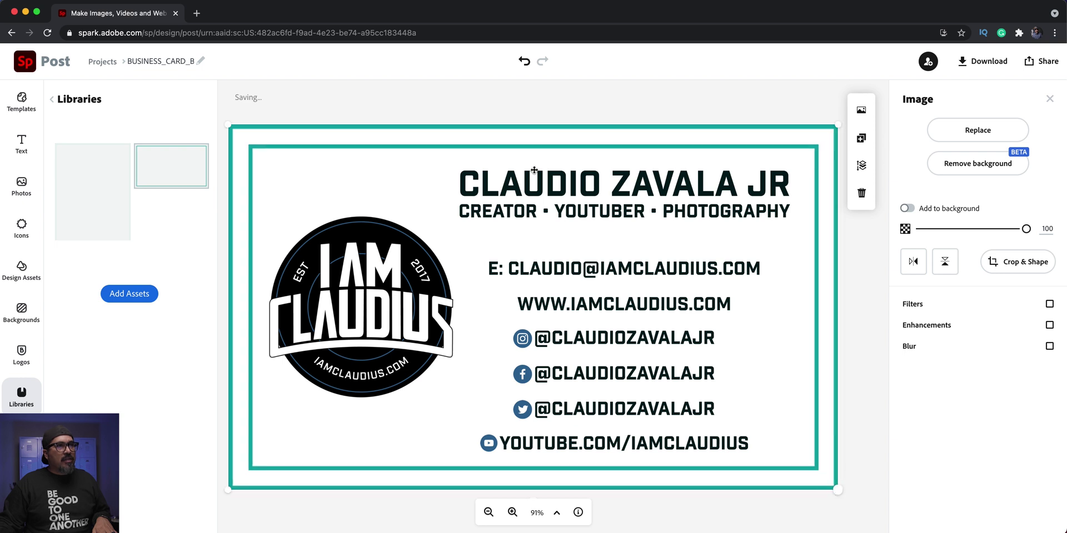